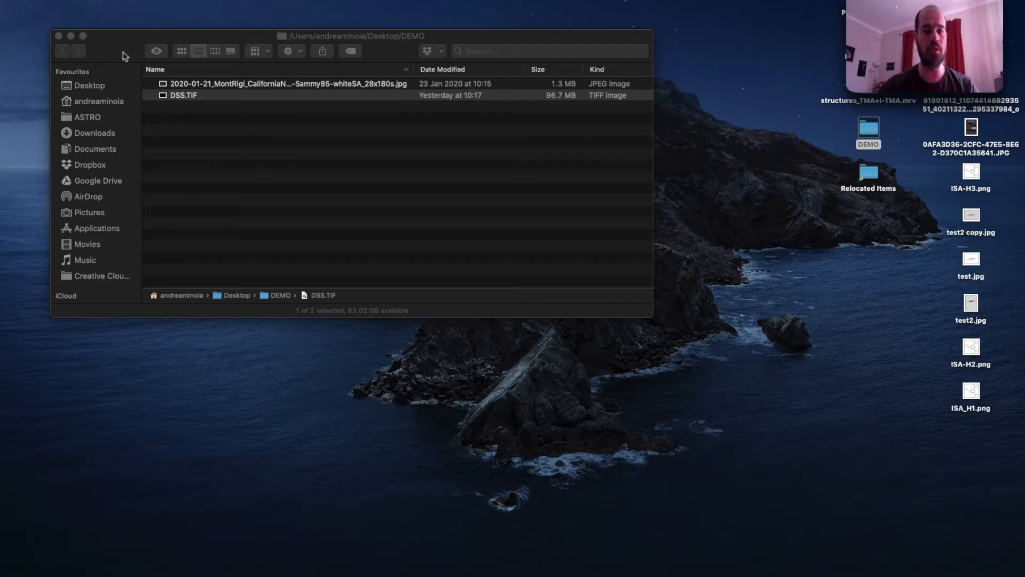
# Step: Preview DSS.TIF and the finished California Nebula JPEG in the DEMO folder to compare the unprocessed and processed images
pyautogui.click(192, 96)
pyautogui.press('space')
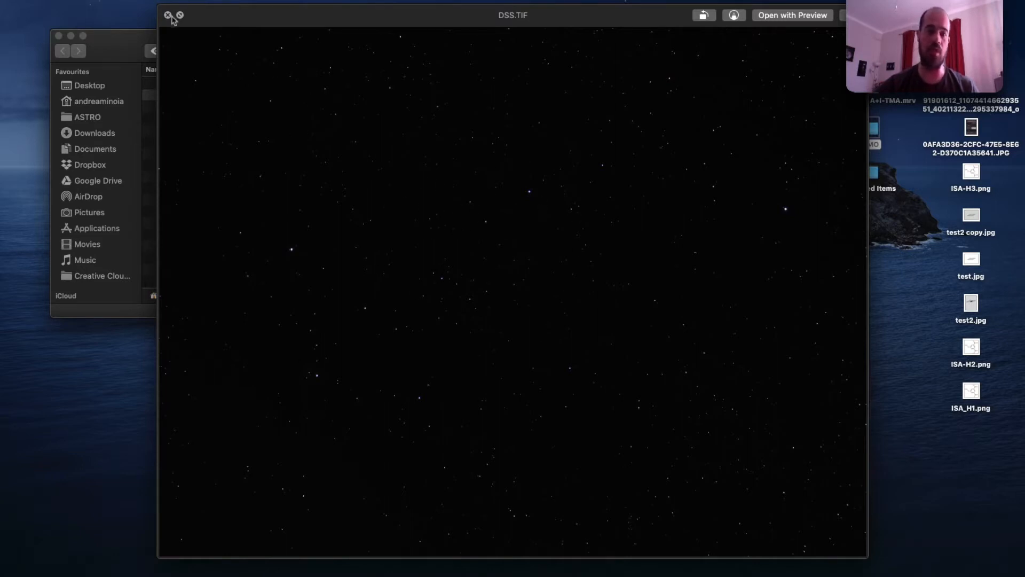
pyautogui.press('Down')
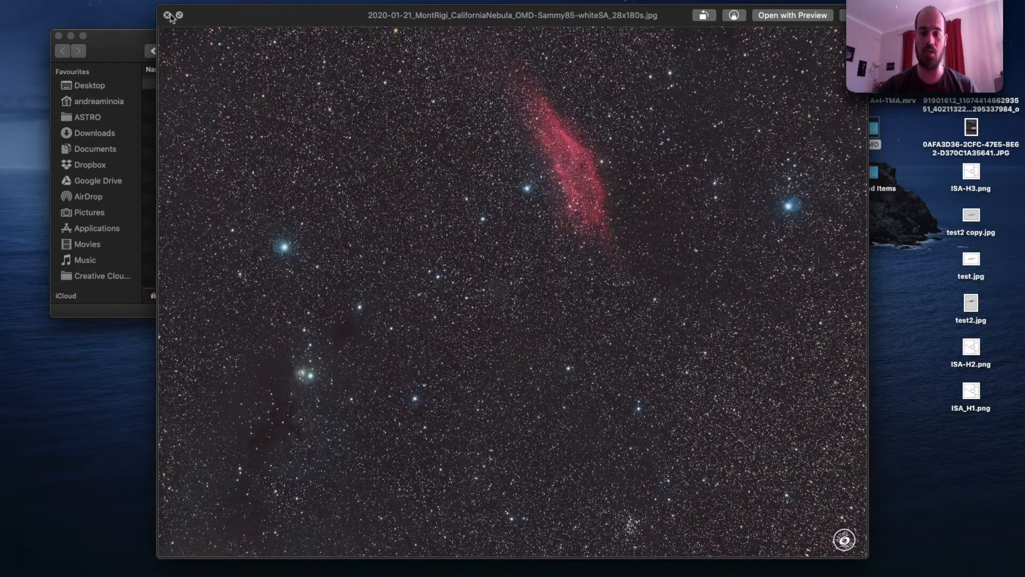
pyautogui.click(560, 171)
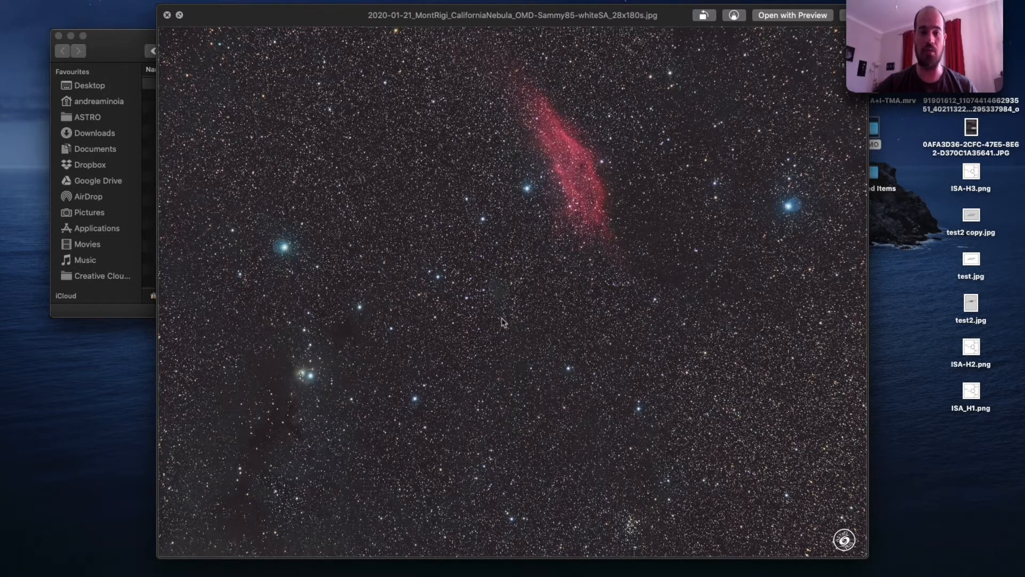
pyautogui.click(168, 15)
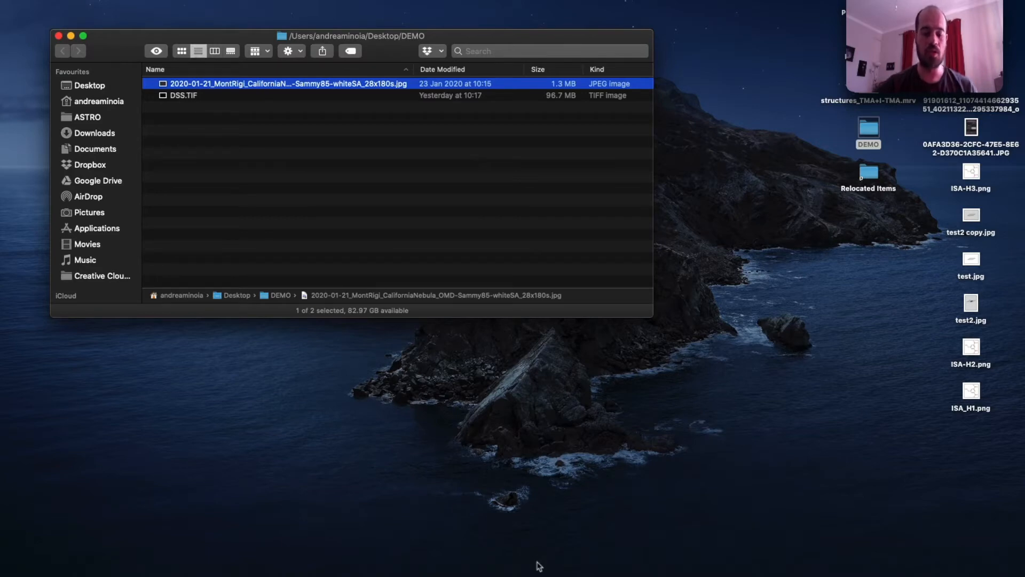
# Step: Launch GIMP and open DSS.TIF from the DEMO folder in it
pyautogui.press('super+space')
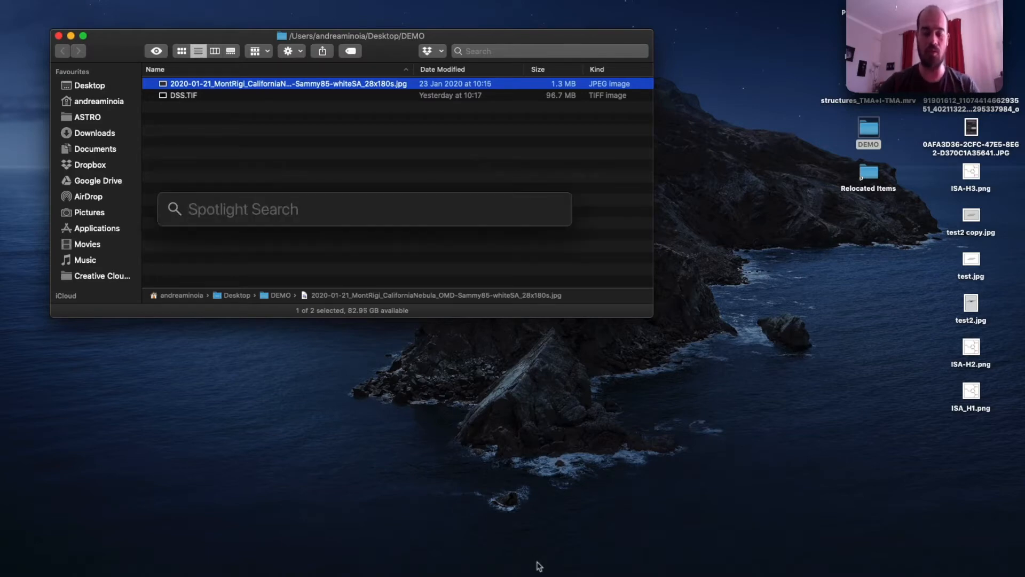
pyautogui.write('GIM')
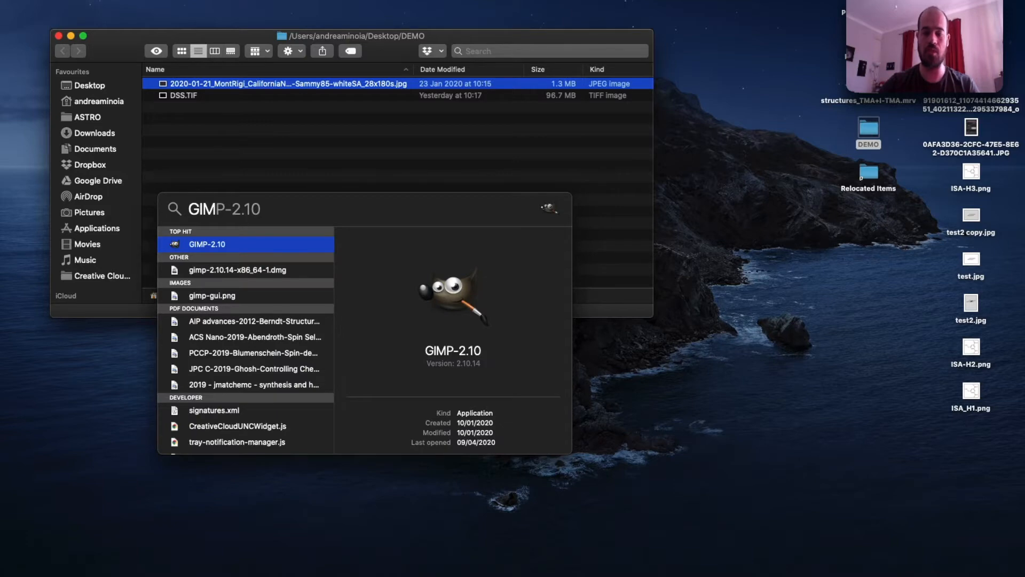
pyautogui.press('Return')
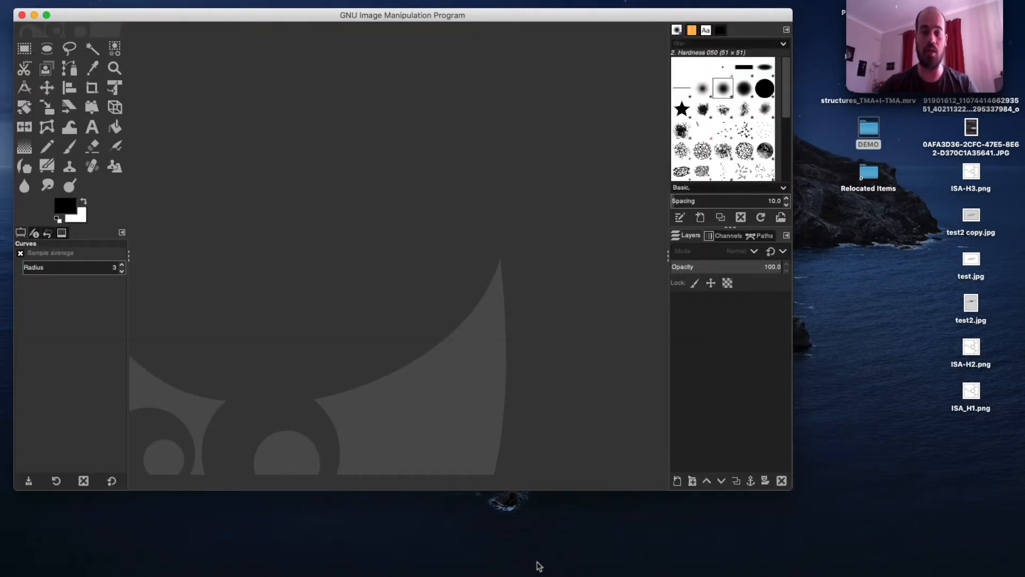
pyautogui.moveTo(277, 566)
pyautogui.click(246, 573)
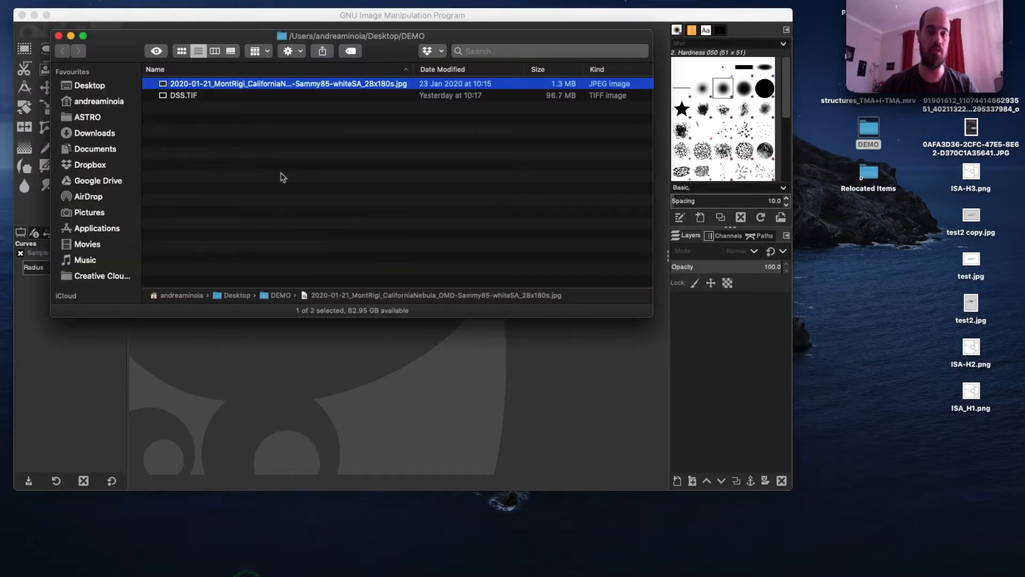
pyautogui.moveTo(224, 96); pyautogui.dragTo(726, 570)
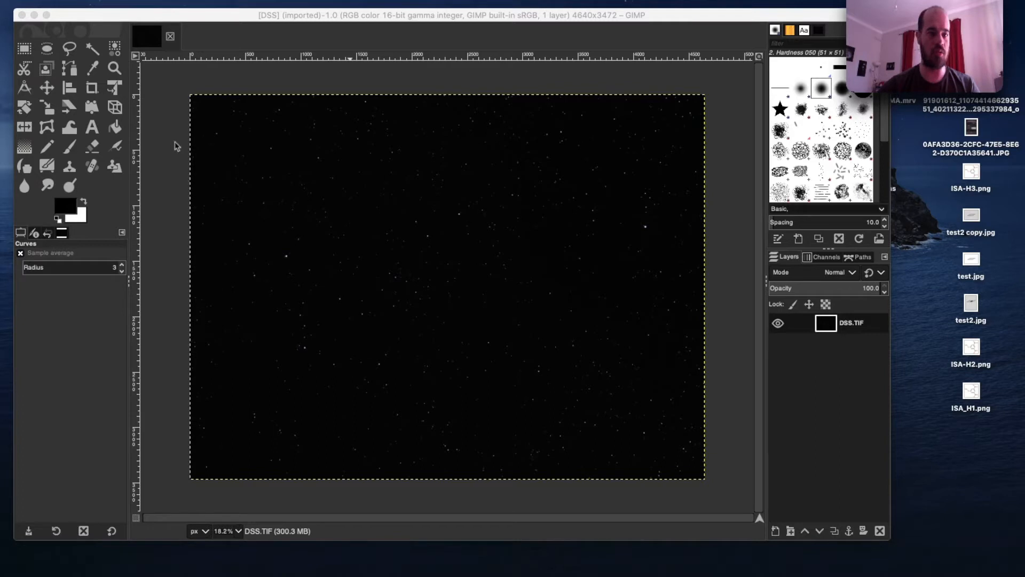
# Step: Apply a first Levels stretch to the image on the Value channel, with the input gamma at 3.34
pyautogui.click(241, 20)
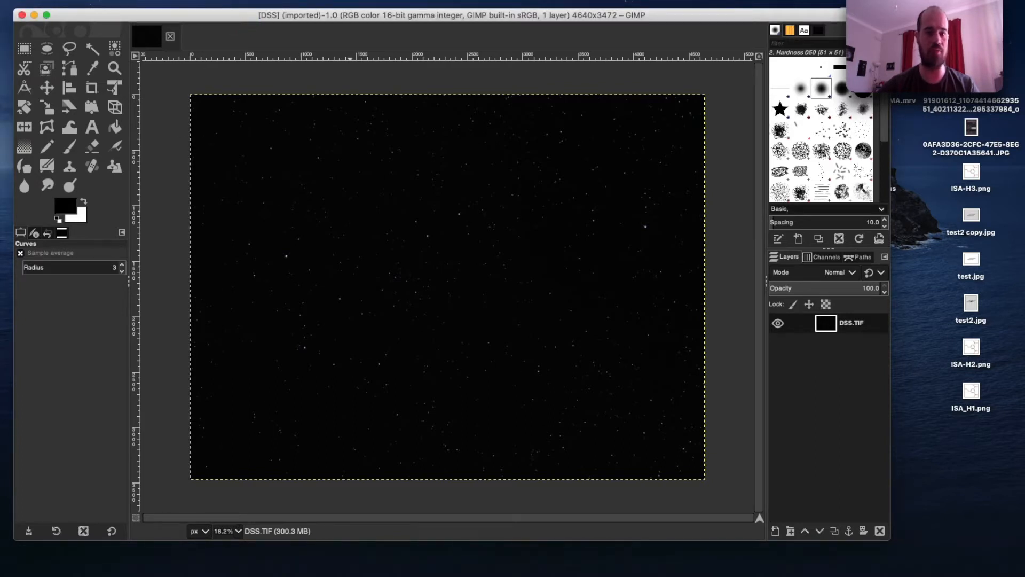
pyautogui.click(220, 0)
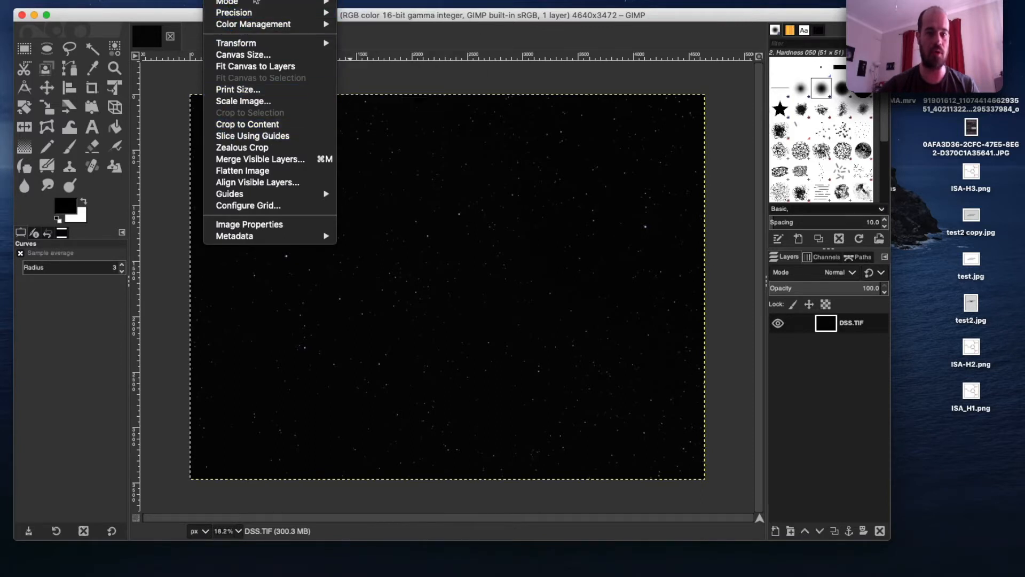
pyautogui.moveTo(254, 6)
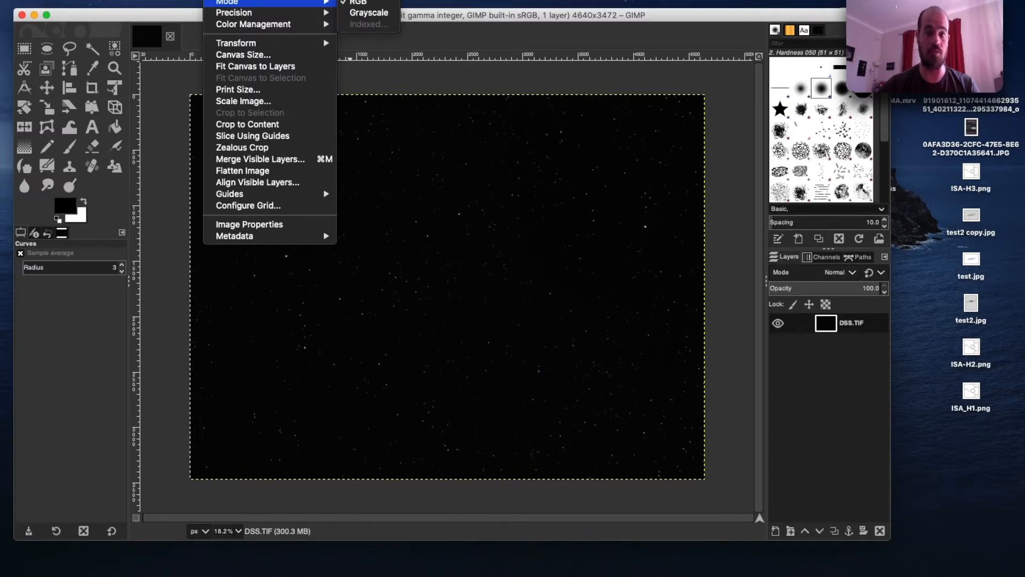
pyautogui.moveTo(289, 0)
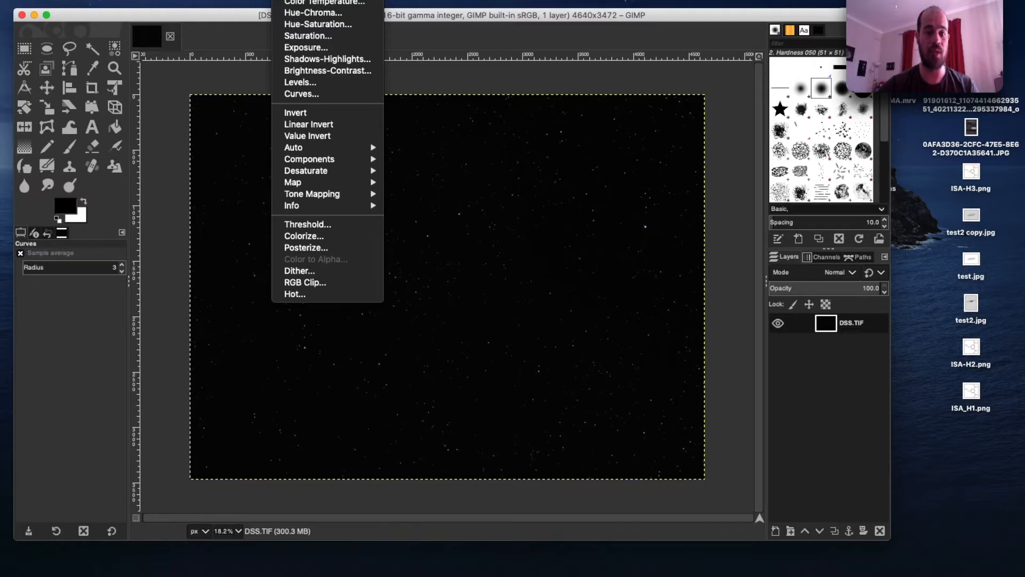
pyautogui.click(304, 87)
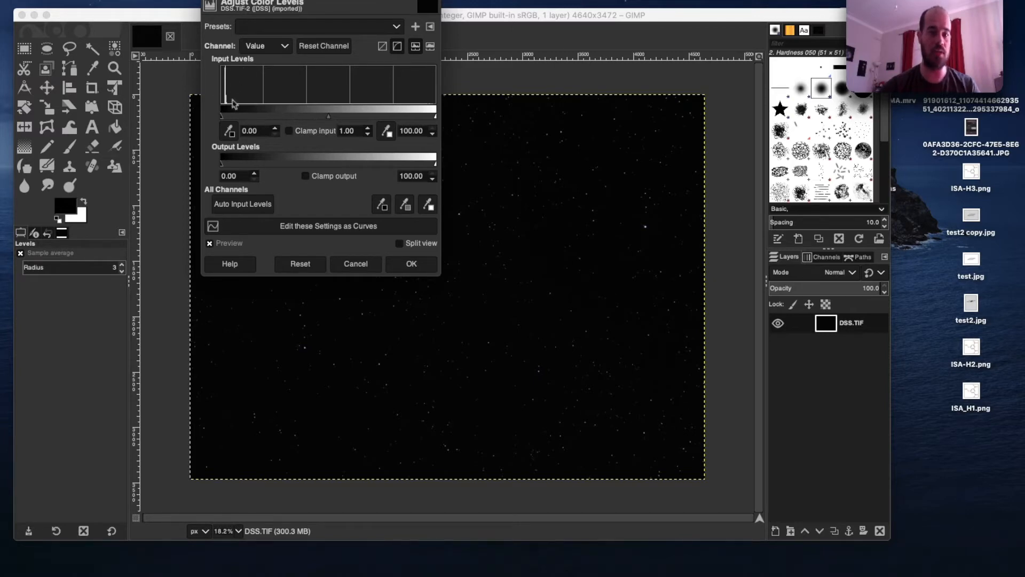
pyautogui.click(225, 80)
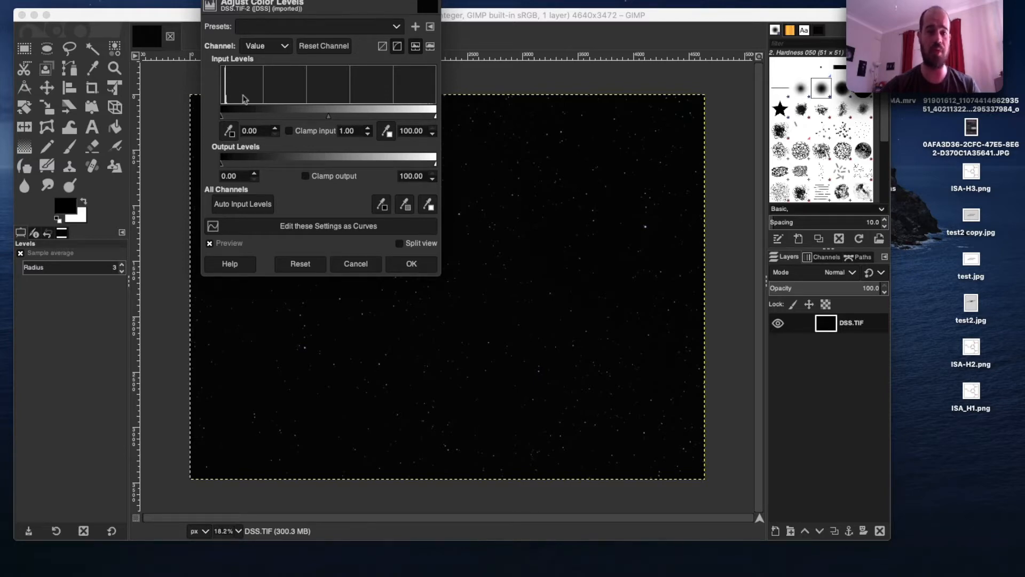
pyautogui.click(330, 119)
pyautogui.moveTo(330, 118); pyautogui.dragTo(273, 117)
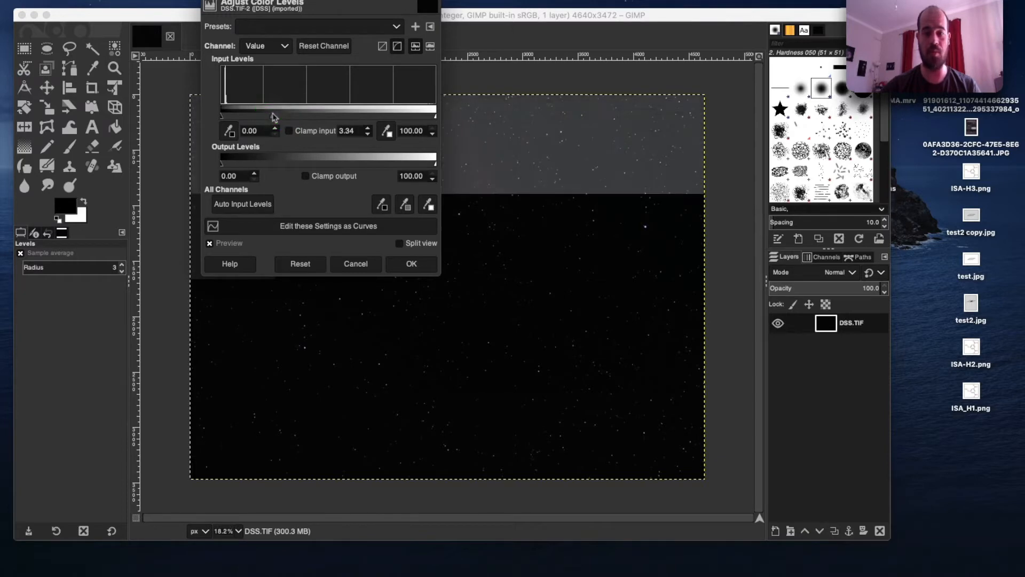
pyautogui.click(488, 198)
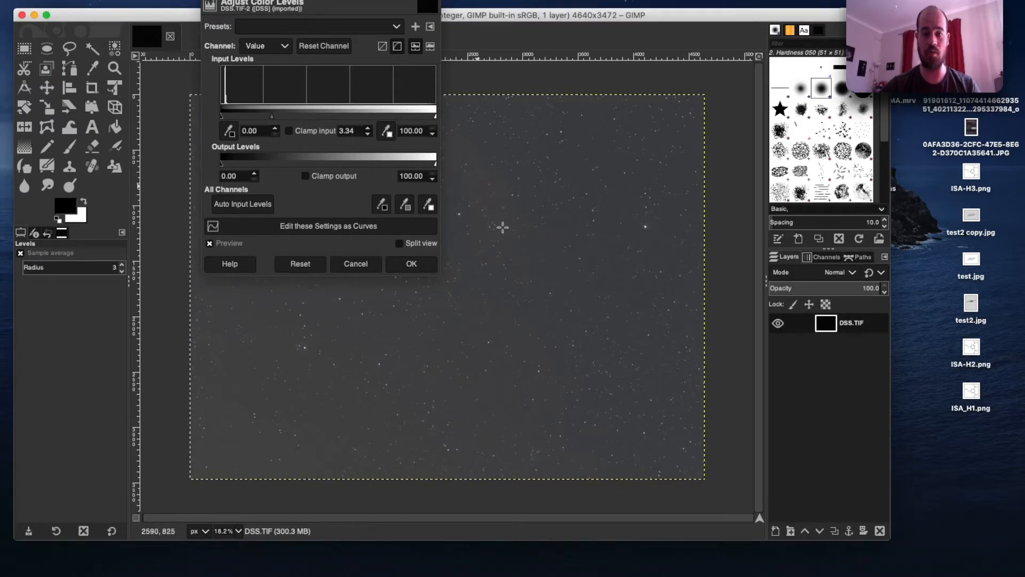
pyautogui.click(410, 265)
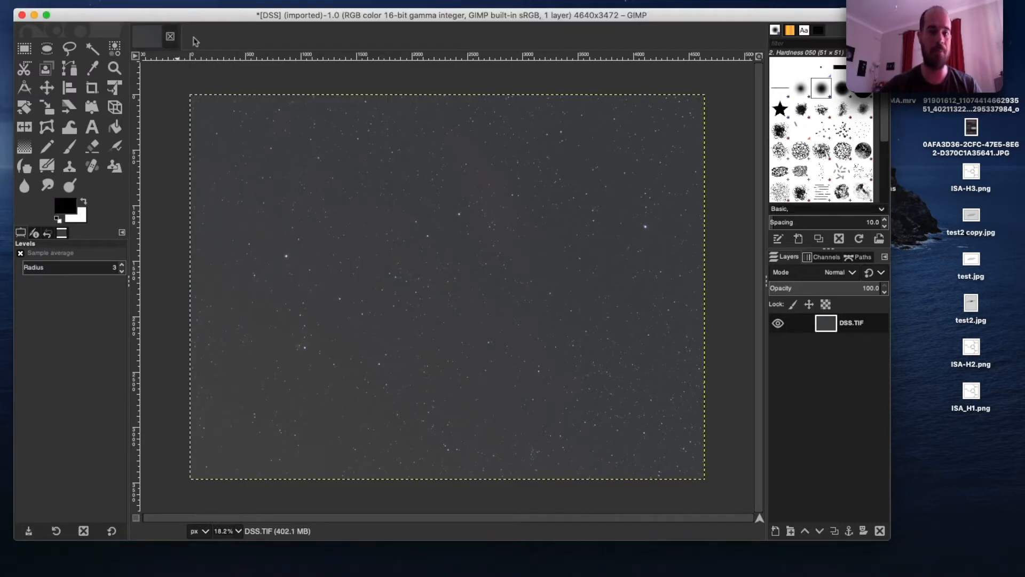
# Step: Apply a second Levels stretch on the Value channel with the input black point at 27.20 and gamma at about 3.12
pyautogui.click(287, 1)
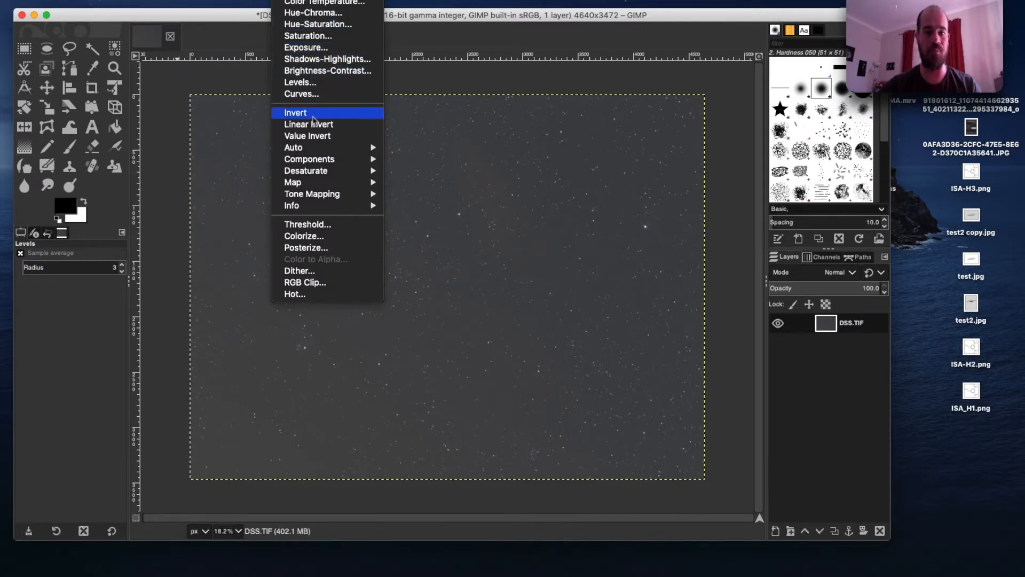
pyautogui.click(314, 83)
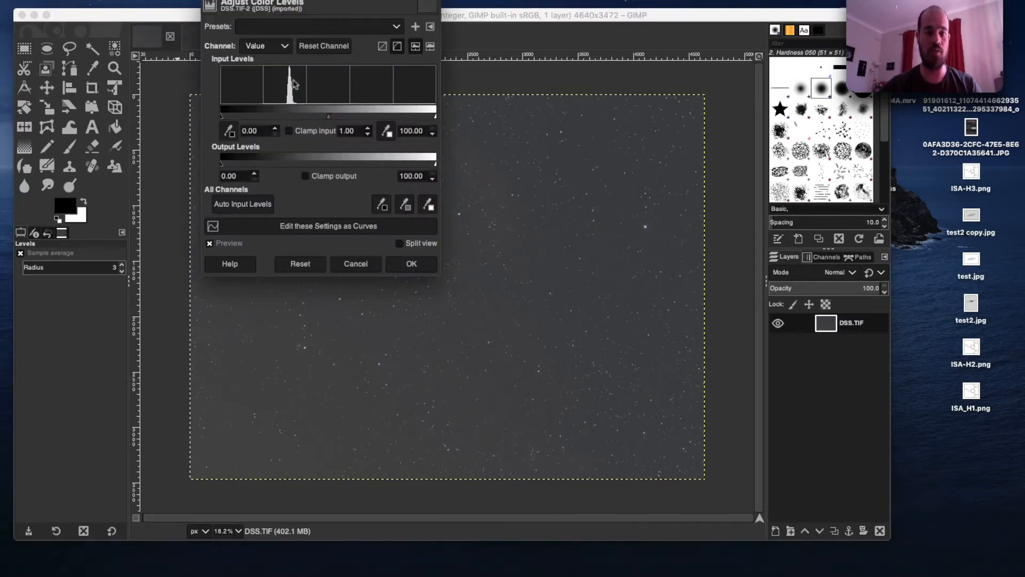
pyautogui.click(290, 78)
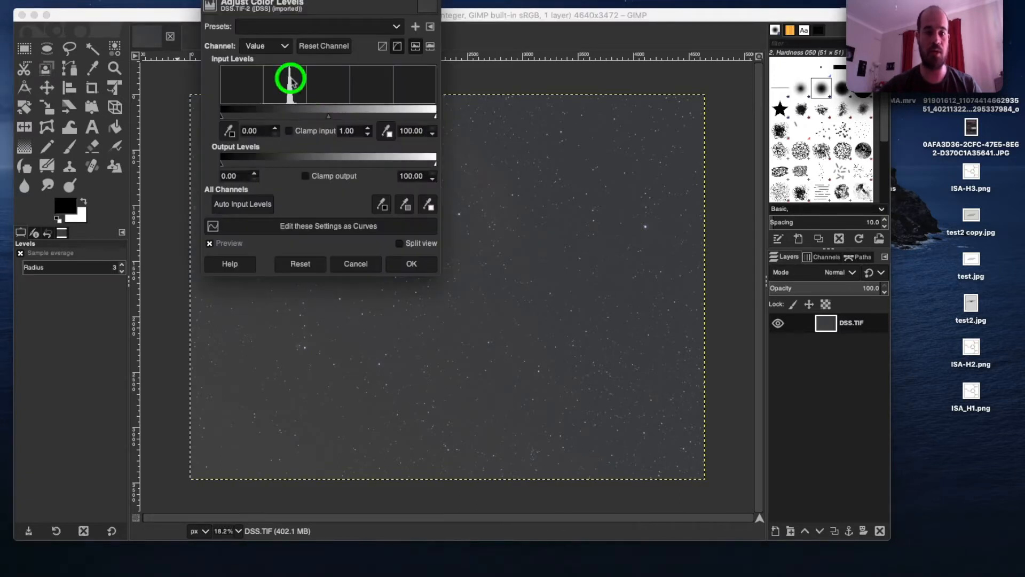
pyautogui.click(223, 118)
pyautogui.moveTo(223, 119); pyautogui.dragTo(280, 121)
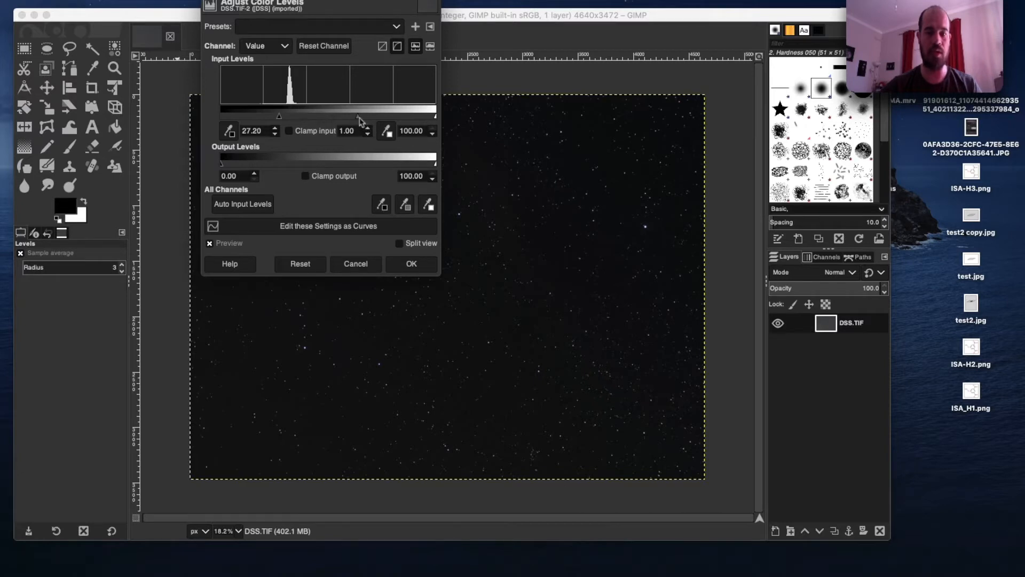
pyautogui.moveTo(358, 118); pyautogui.dragTo(321, 120)
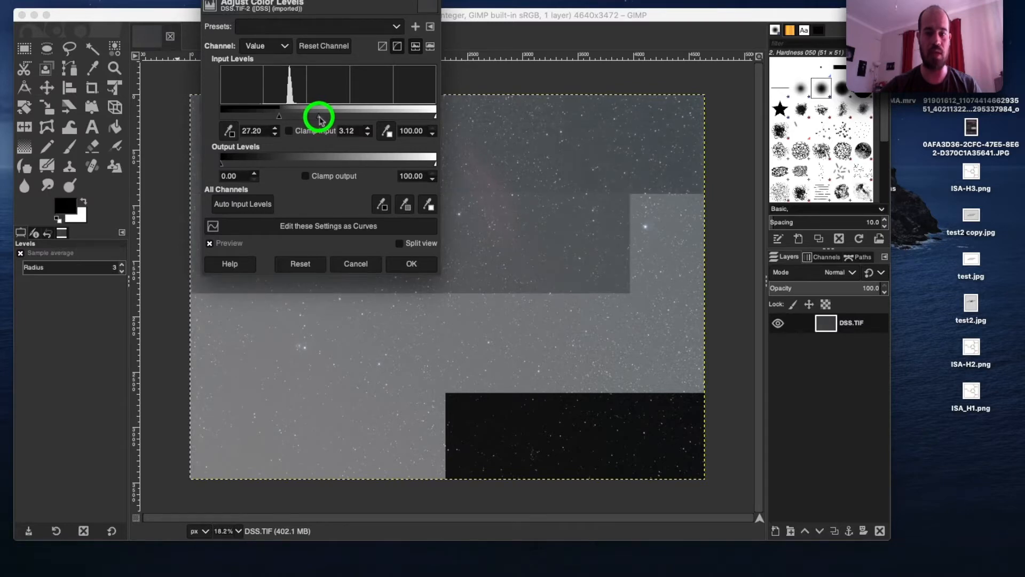
pyautogui.click(405, 264)
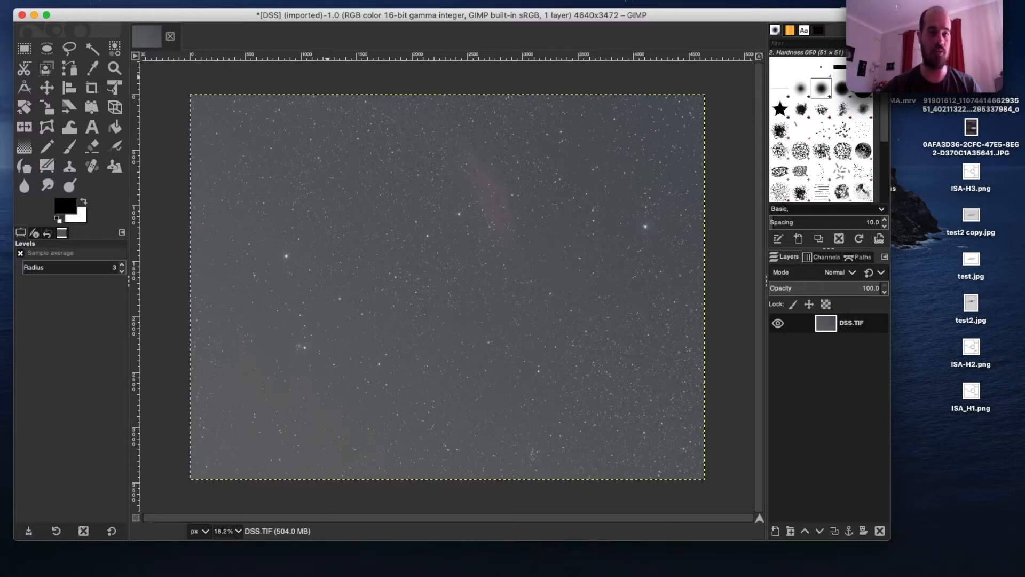
# Step: Apply a third Levels stretch on the Value channel with the input black point at 34.28 and gamma at 2.09
pyautogui.click(252, 0)
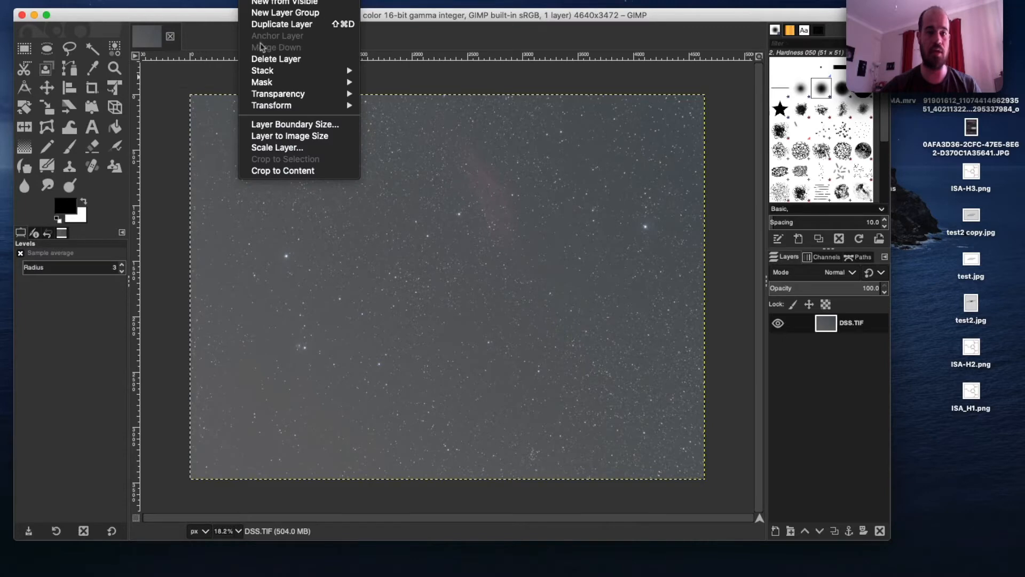
pyautogui.moveTo(286, 0)
pyautogui.click(310, 82)
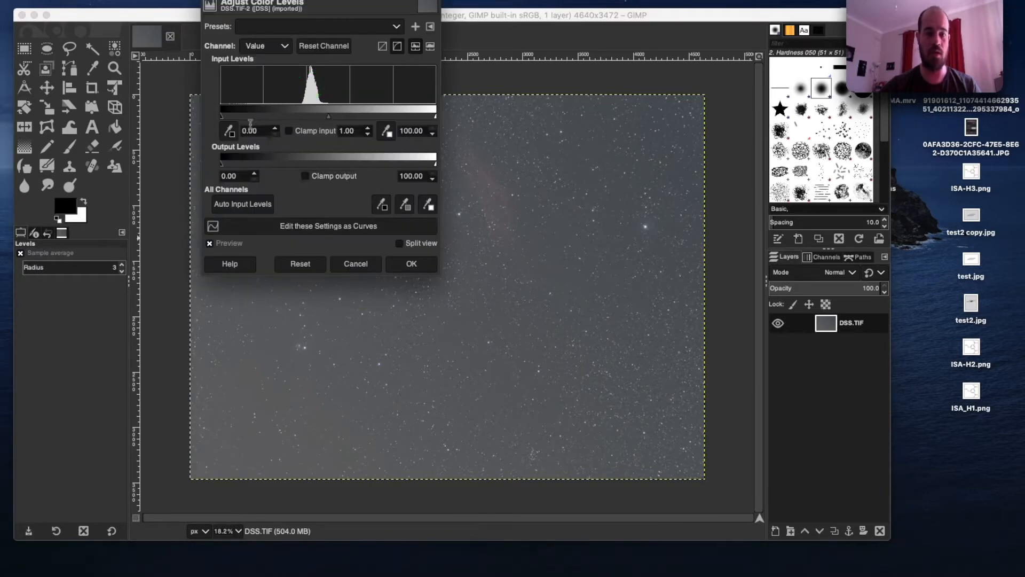
pyautogui.moveTo(224, 117); pyautogui.dragTo(288, 118)
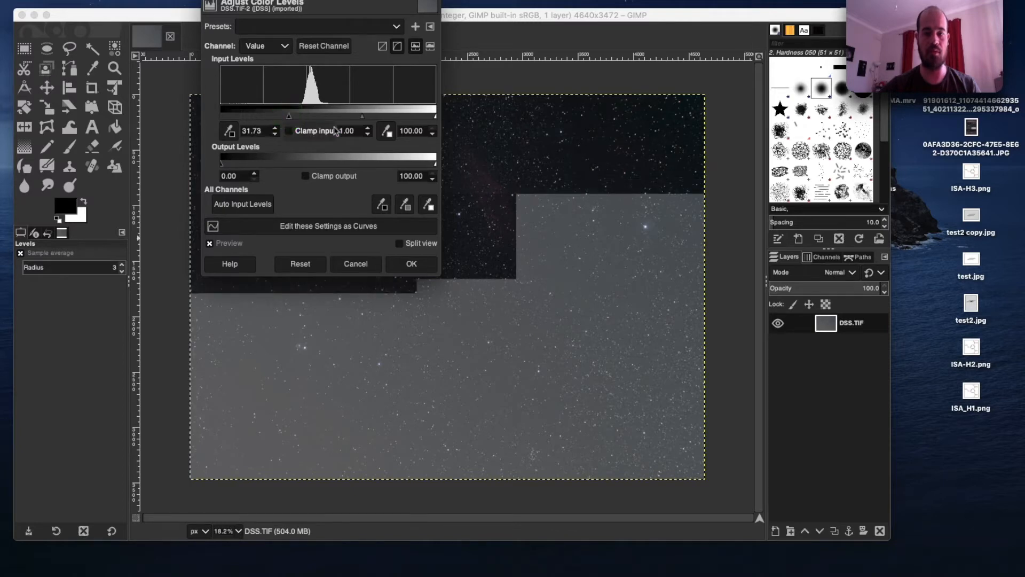
pyautogui.moveTo(365, 117); pyautogui.dragTo(340, 117)
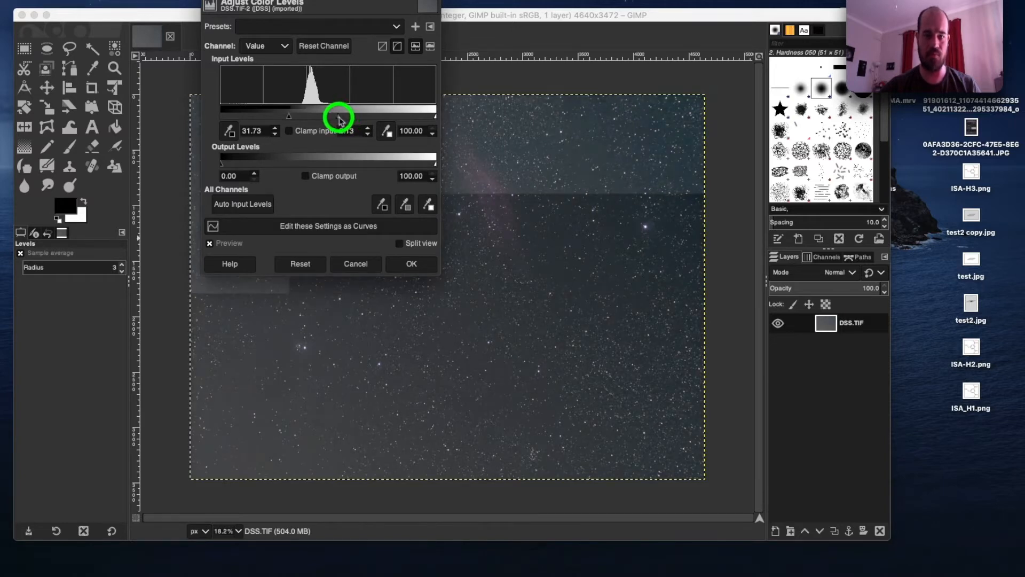
pyautogui.click(290, 117)
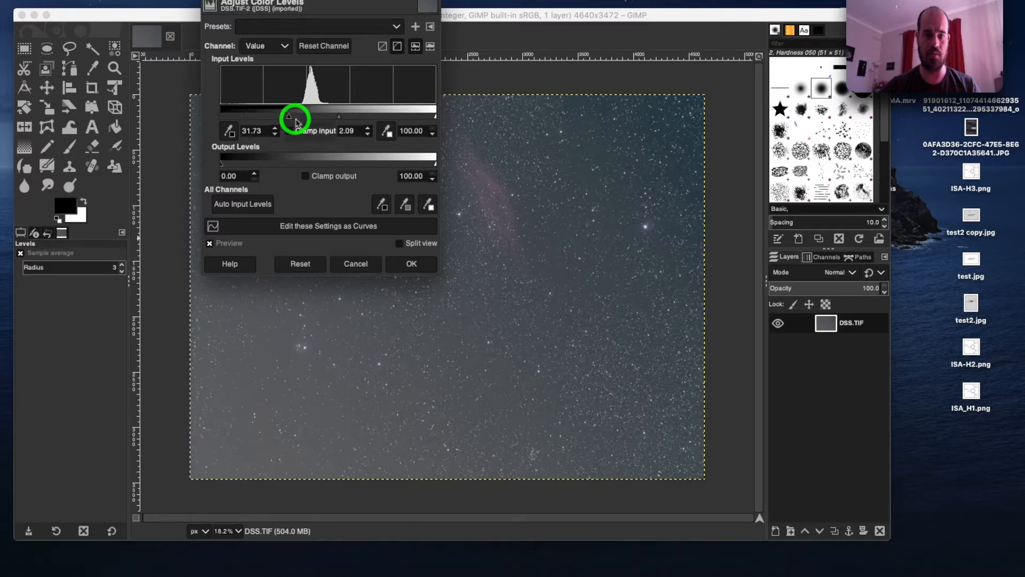
pyautogui.moveTo(290, 117); pyautogui.dragTo(294, 117)
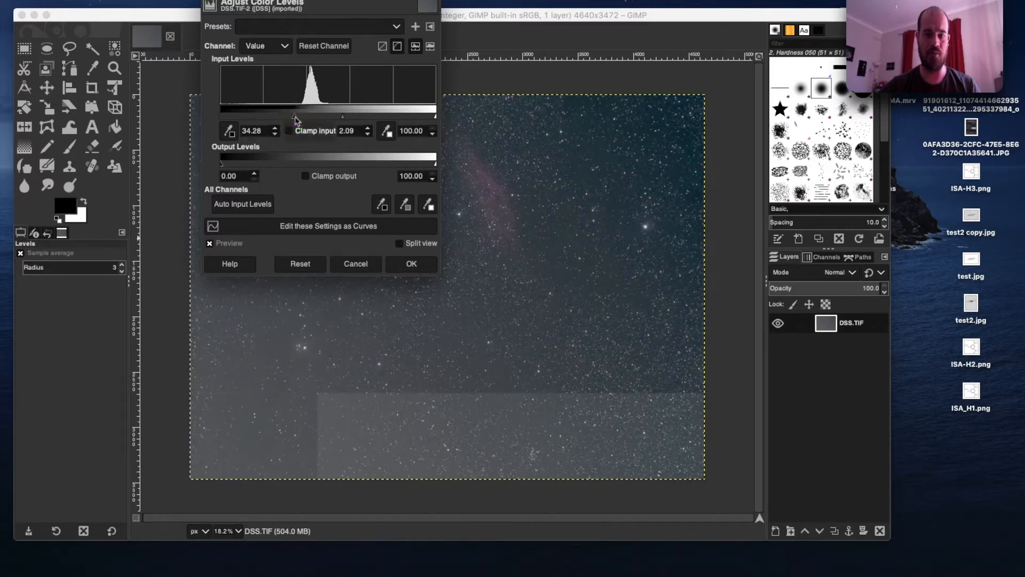
pyautogui.click(414, 268)
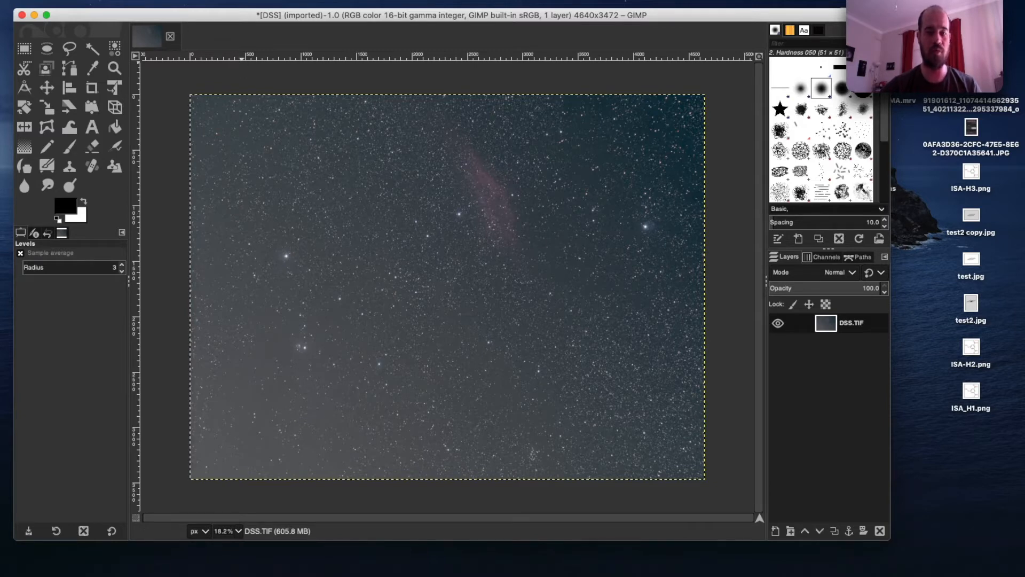
# Step: Apply an S-shaped Curves adjustment on the Value channel with points at 21.25/10.94 and 75.94/79.30 and a raised midtone point between them
pyautogui.click(251, 0)
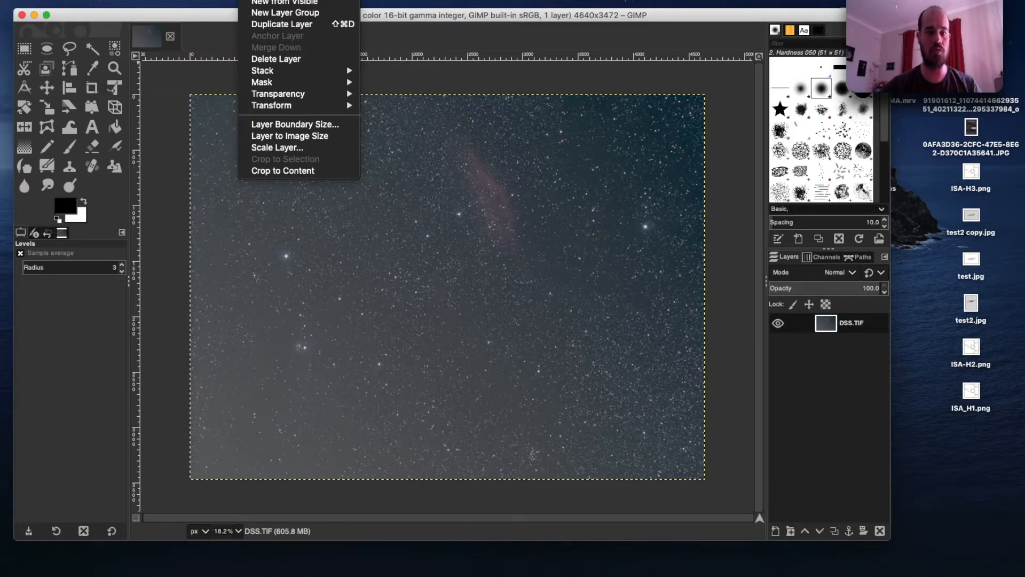
pyautogui.moveTo(286, 0)
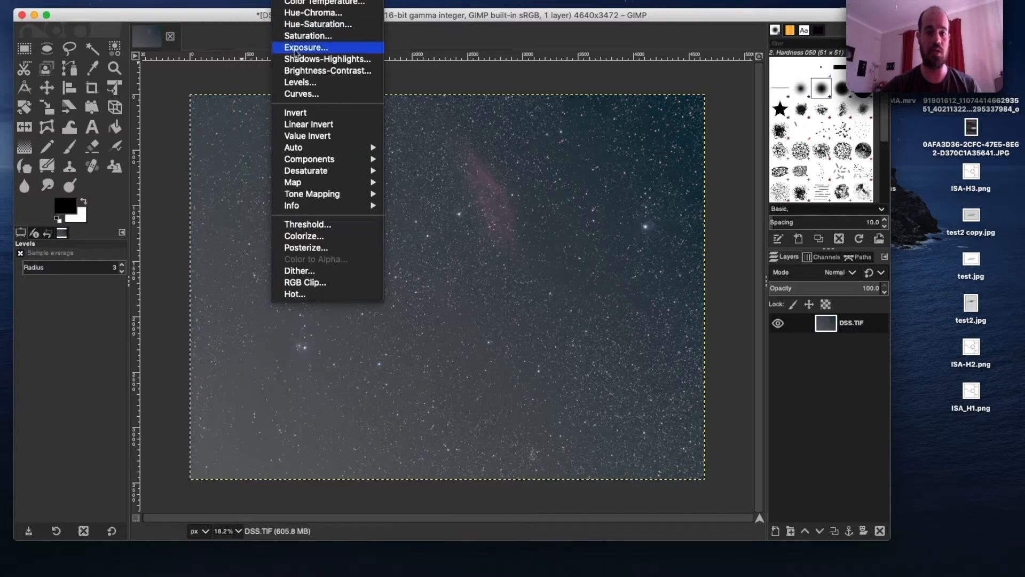
pyautogui.click(306, 95)
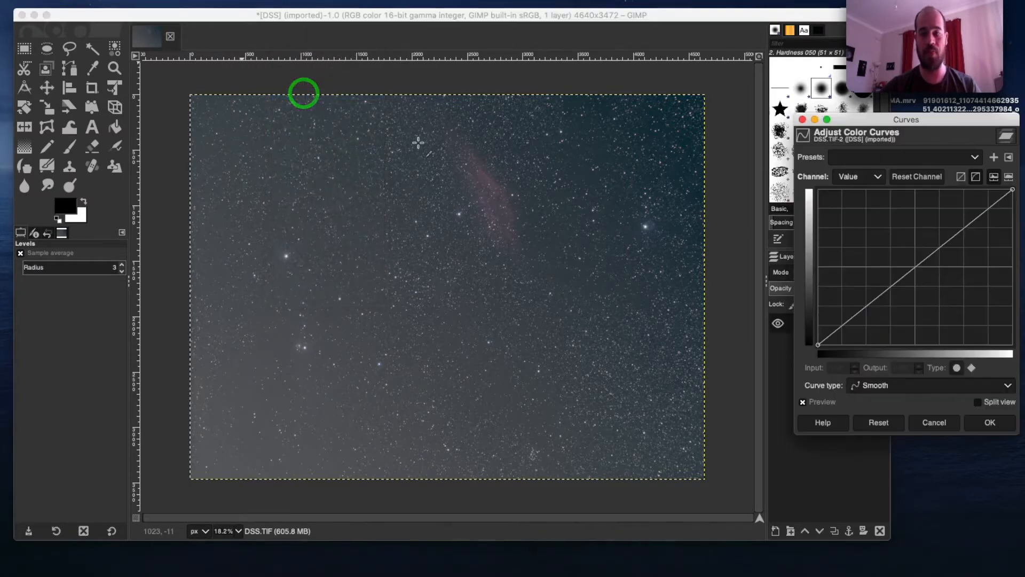
pyautogui.moveTo(875, 124); pyautogui.dragTo(843, 126)
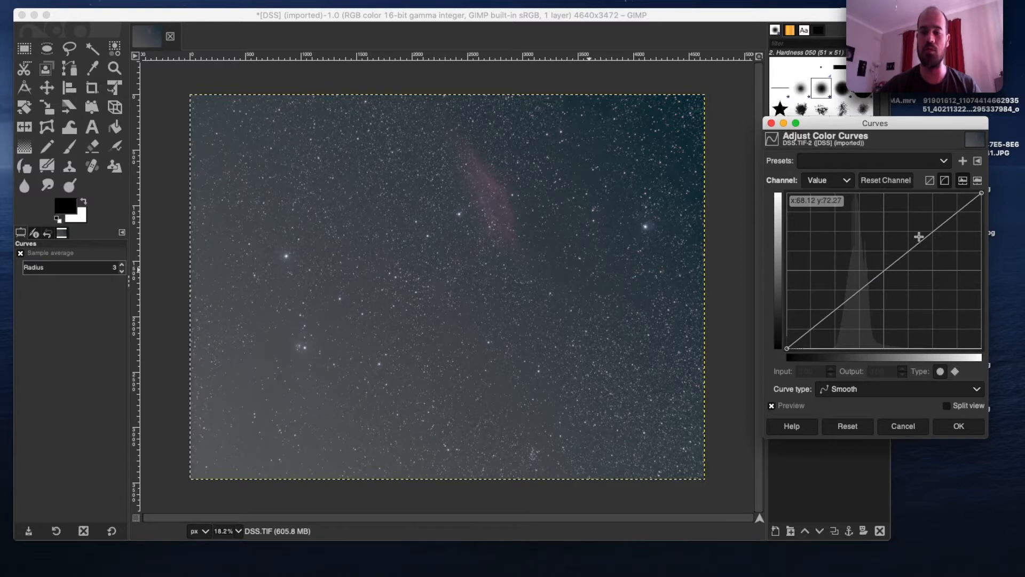
pyautogui.moveTo(827, 314); pyautogui.dragTo(828, 328)
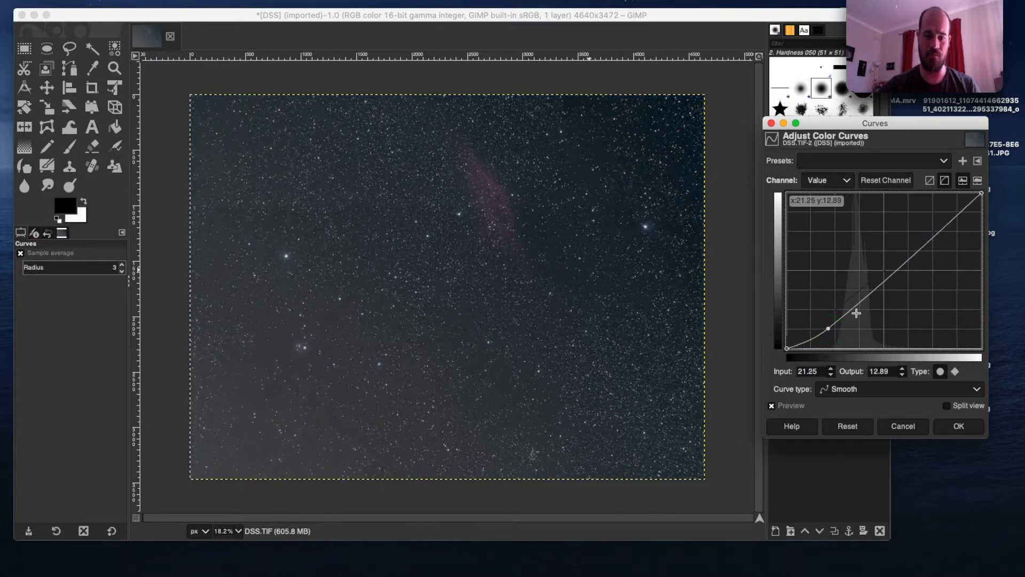
pyautogui.moveTo(897, 272); pyautogui.dragTo(887, 262)
pyautogui.moveTo(827, 331); pyautogui.dragTo(826, 334)
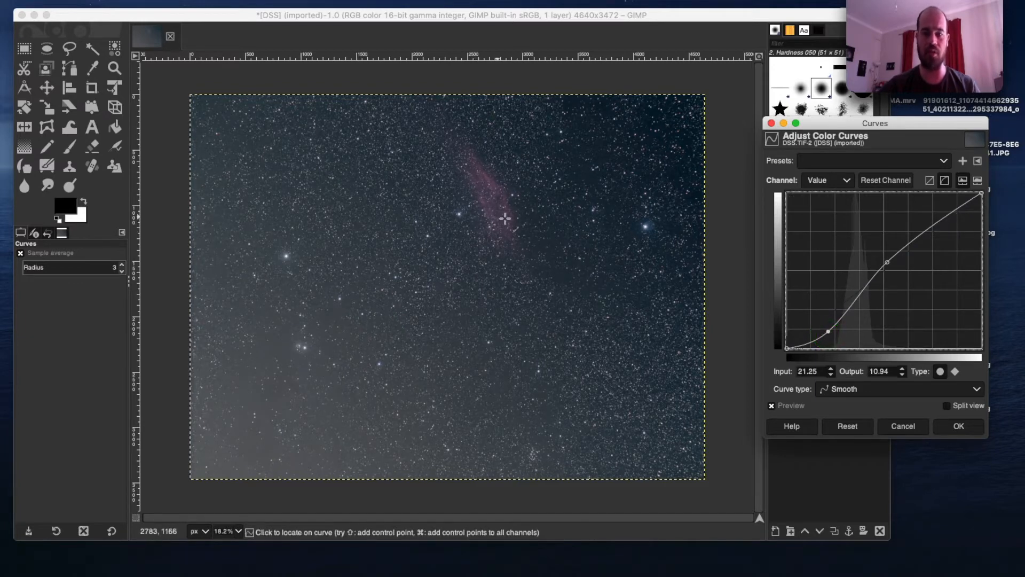
pyautogui.click(935, 225)
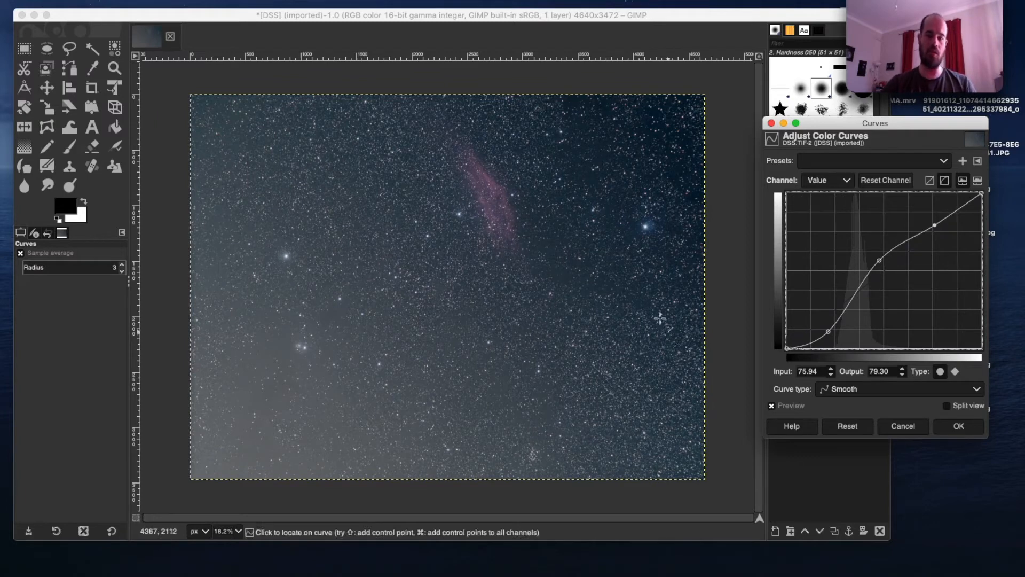
pyautogui.click(975, 433)
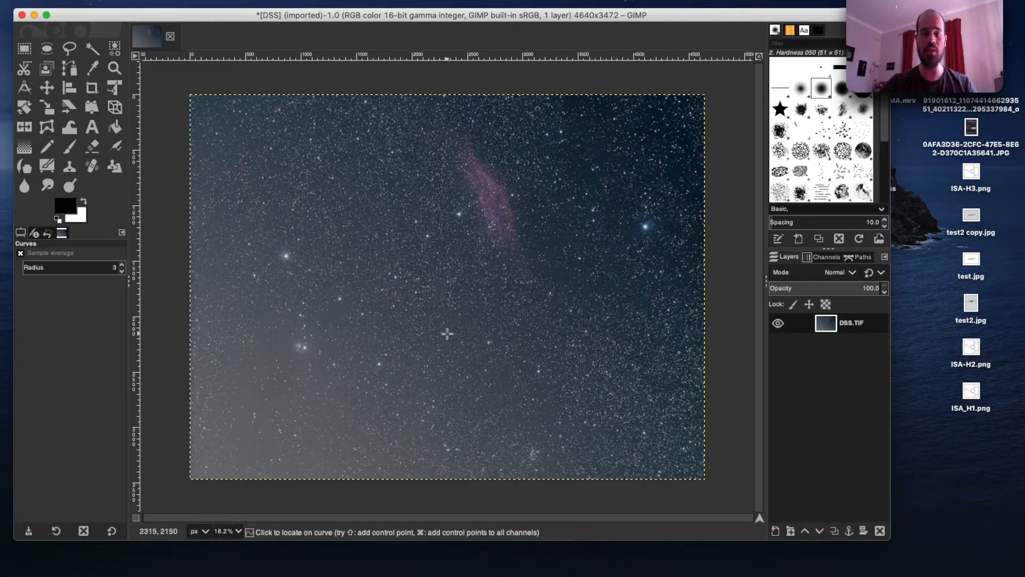
# Step: Duplicate the DSS.TIF layer and add a white (full opacity) layer mask to the copy
pyautogui.press('super+l')
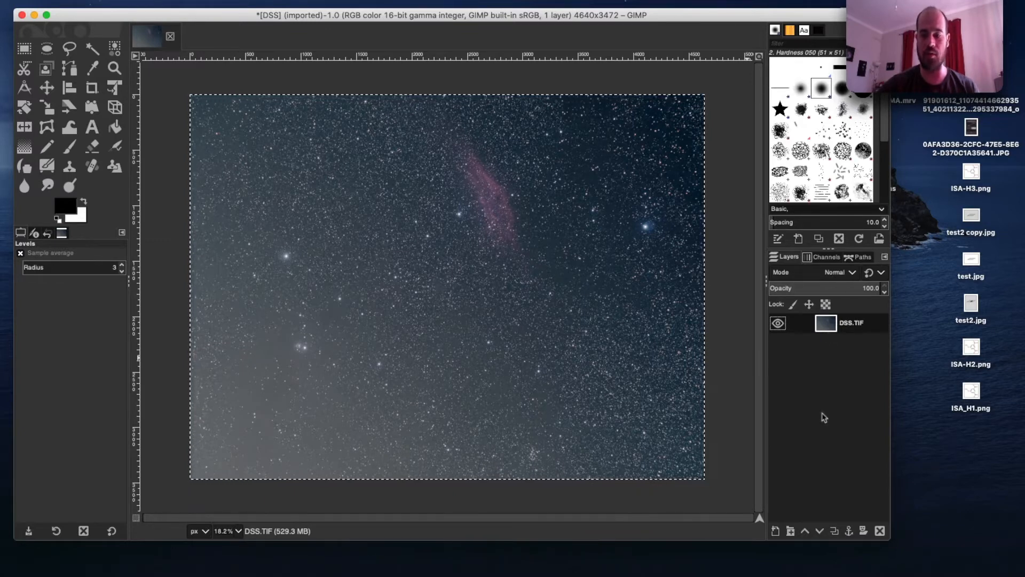
pyautogui.click(834, 531)
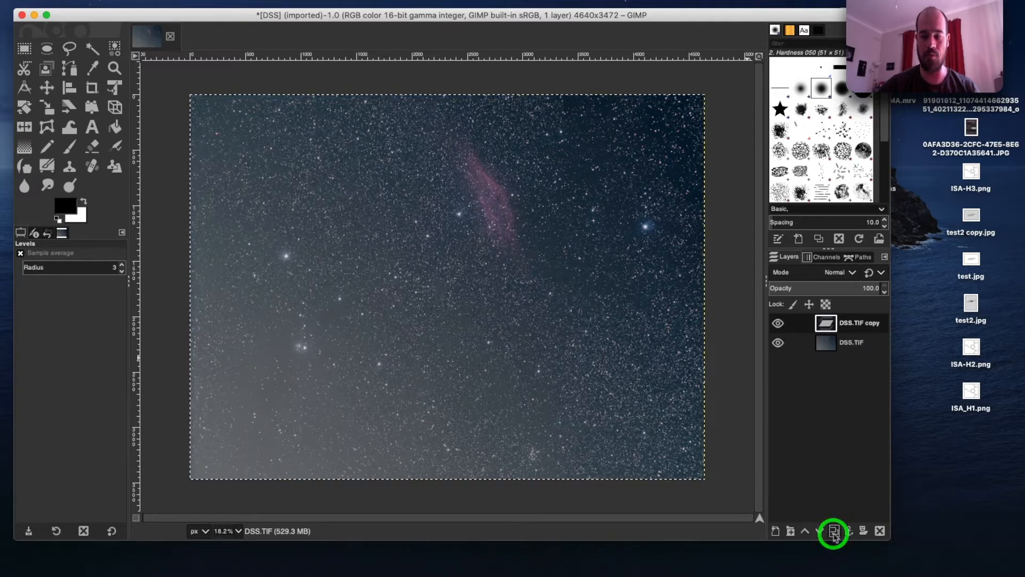
pyautogui.click(832, 326)
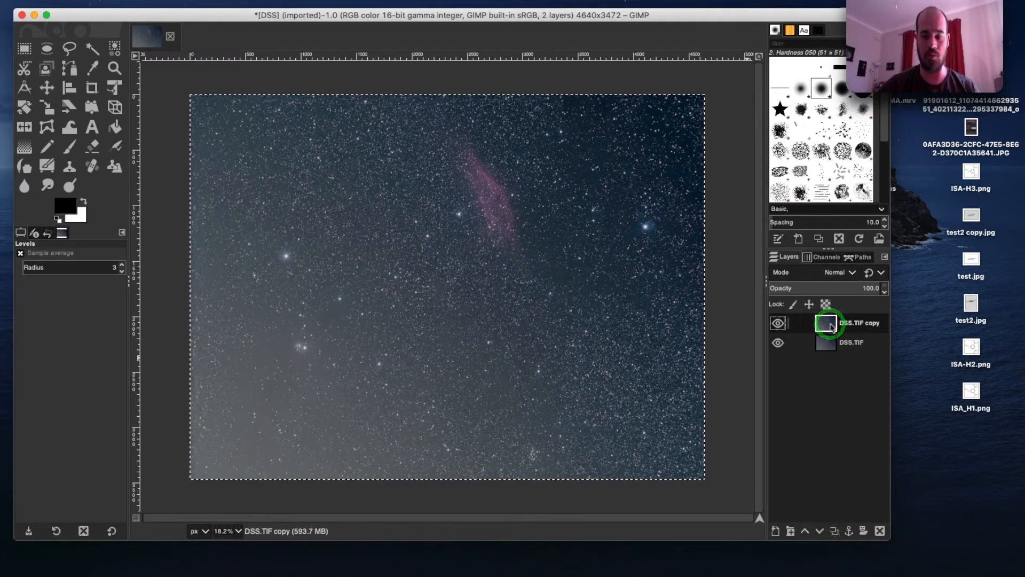
pyautogui.click(863, 531)
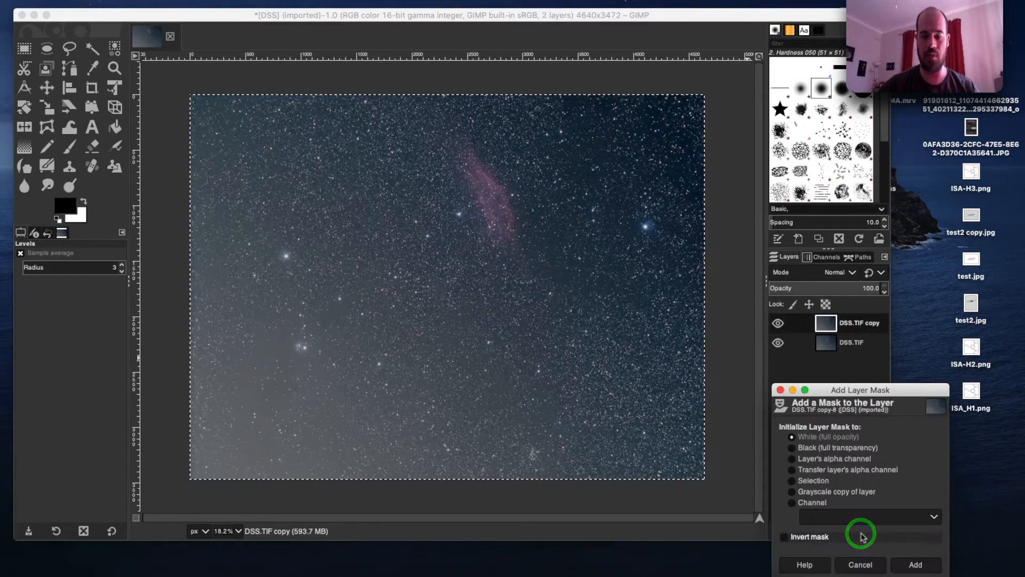
pyautogui.click(915, 564)
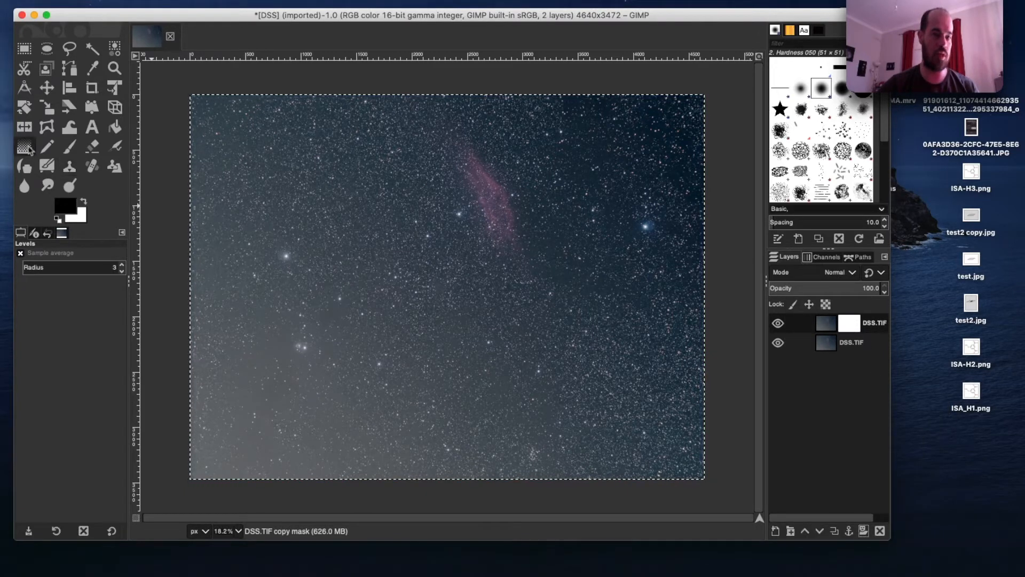
# Step: Draw a linear black-to-white gradient on the copy's mask from below the nebula to about X 1045, Y 2580, and make the layer image active
pyautogui.click(24, 148)
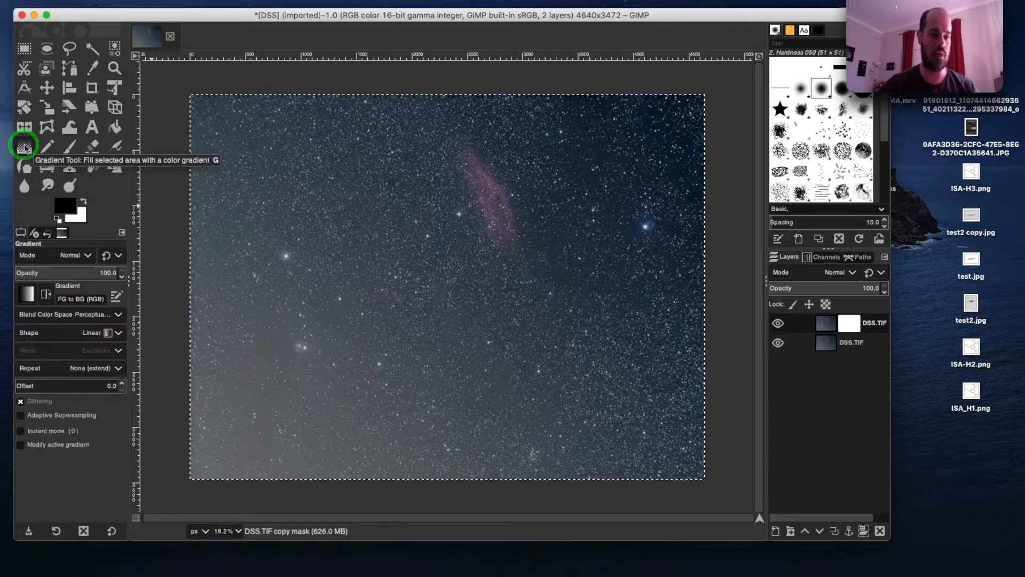
pyautogui.click(480, 247)
pyautogui.moveTo(480, 247); pyautogui.dragTo(306, 380)
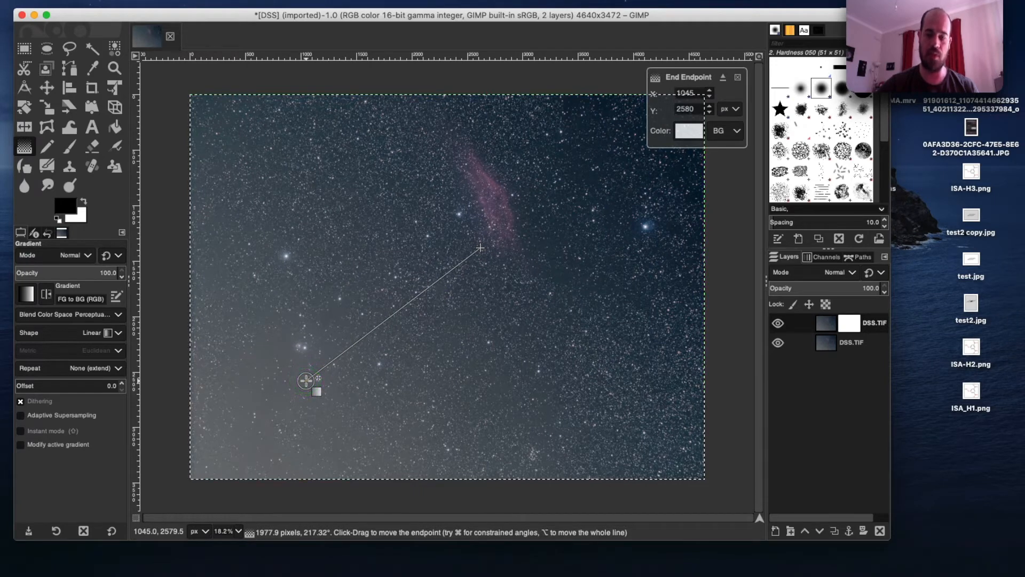
pyautogui.press('Return')
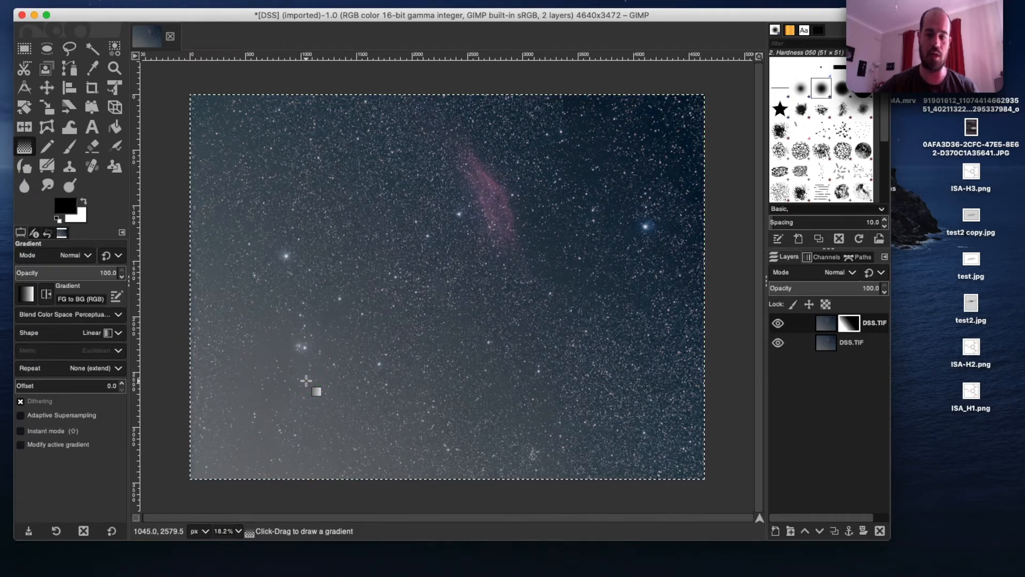
pyautogui.click(855, 325)
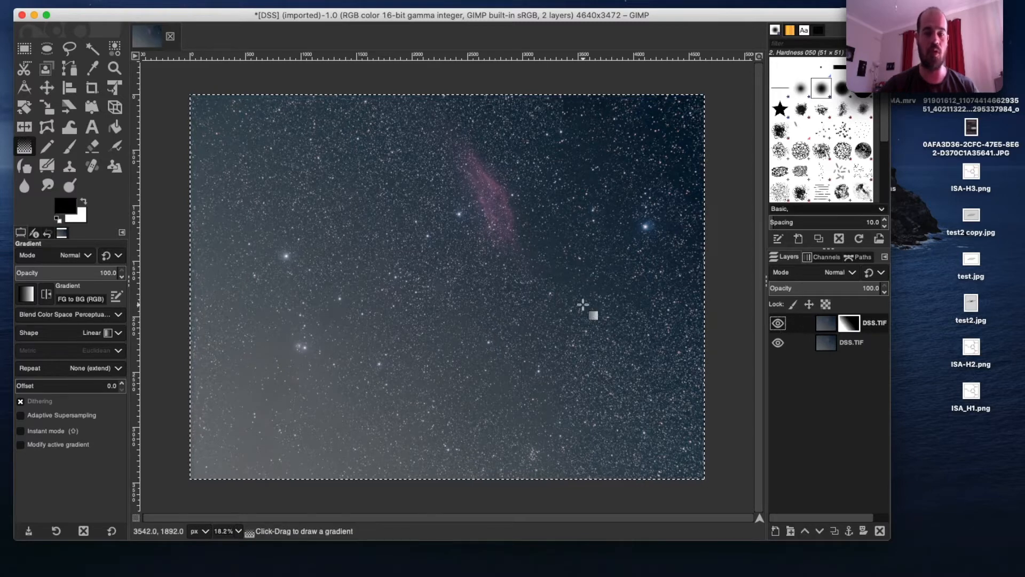
pyautogui.click(828, 324)
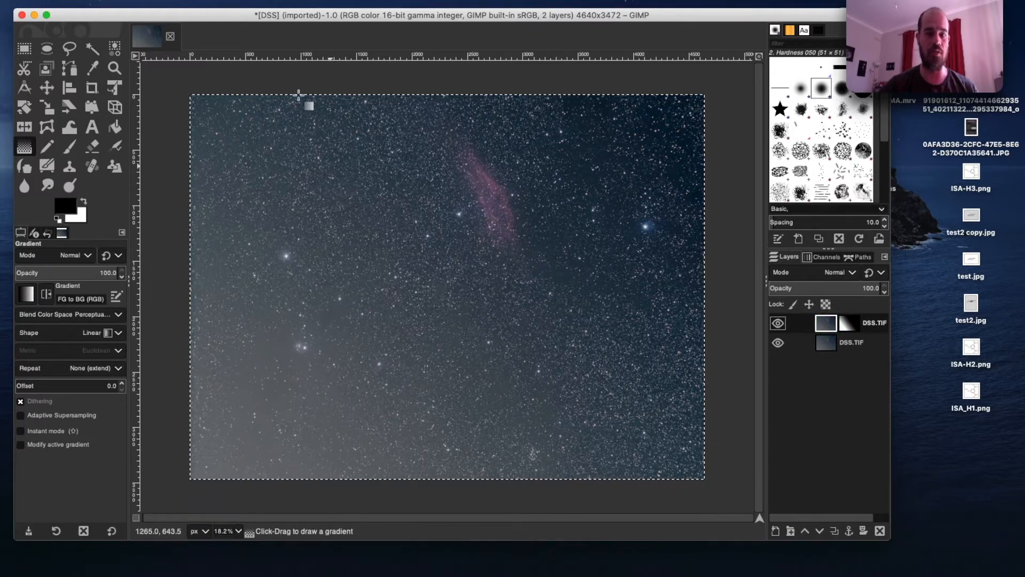
pyautogui.click(304, 3)
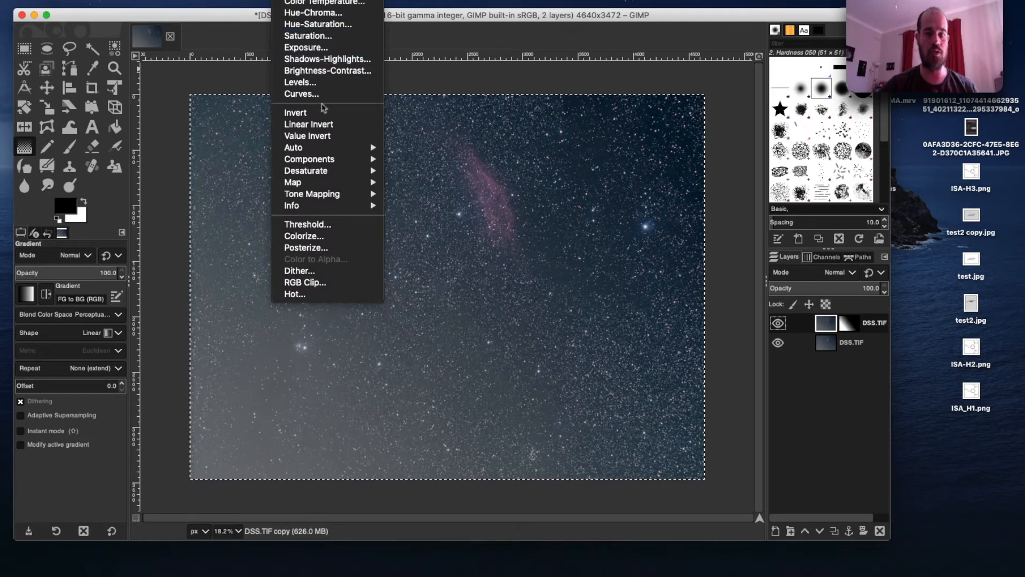
pyautogui.click(322, 85)
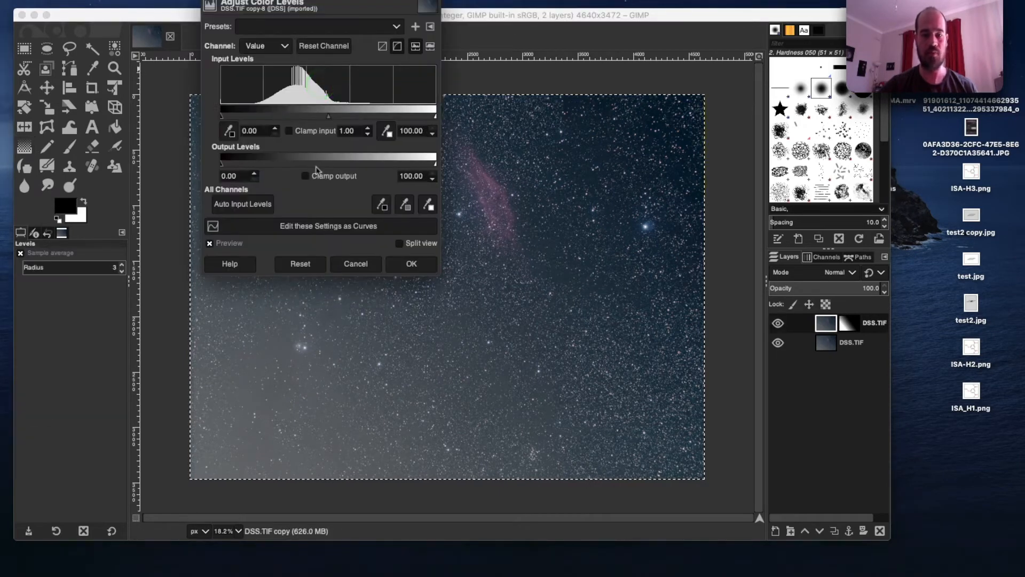
pyautogui.moveTo(328, 120)
pyautogui.mouseDown()
pyautogui.moveTo(320, 119)
pyautogui.moveTo(345, 121)
pyautogui.mouseUp()
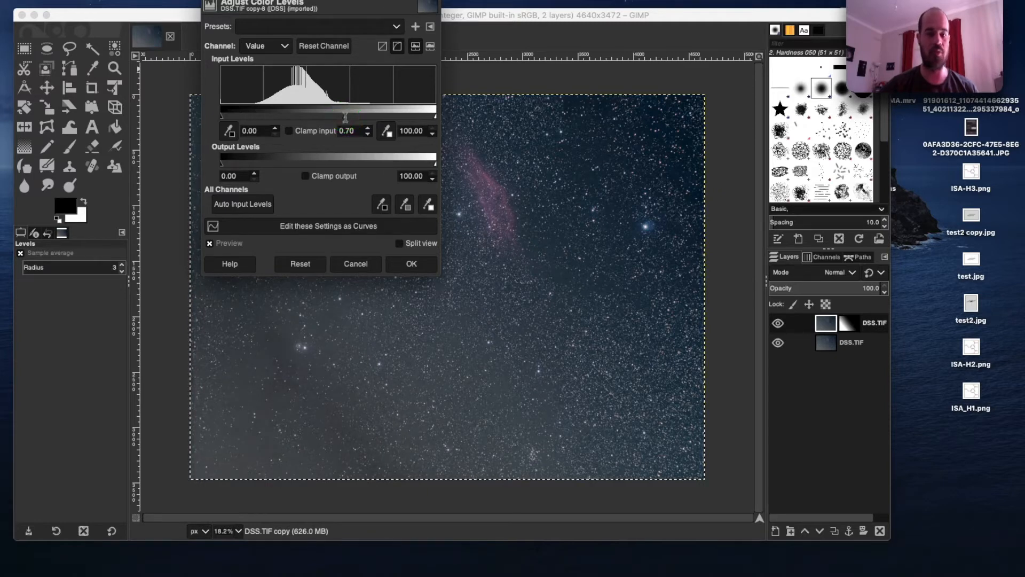
pyautogui.click(209, 0)
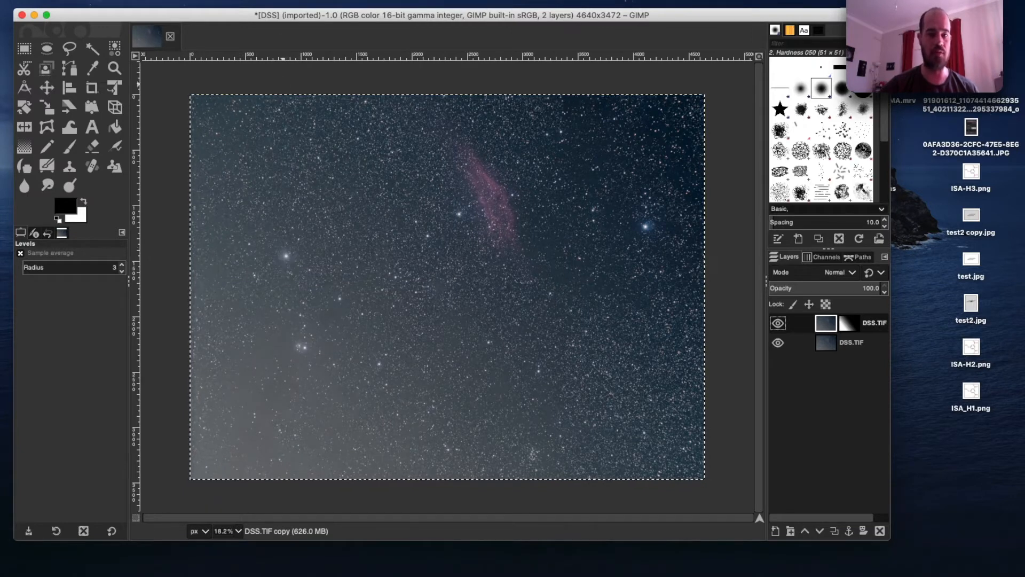
# Step: Darken the masked layer copy with Levels on the Value channel by lowering the input gamma
pyautogui.click(320, 2)
pyautogui.click(297, 81)
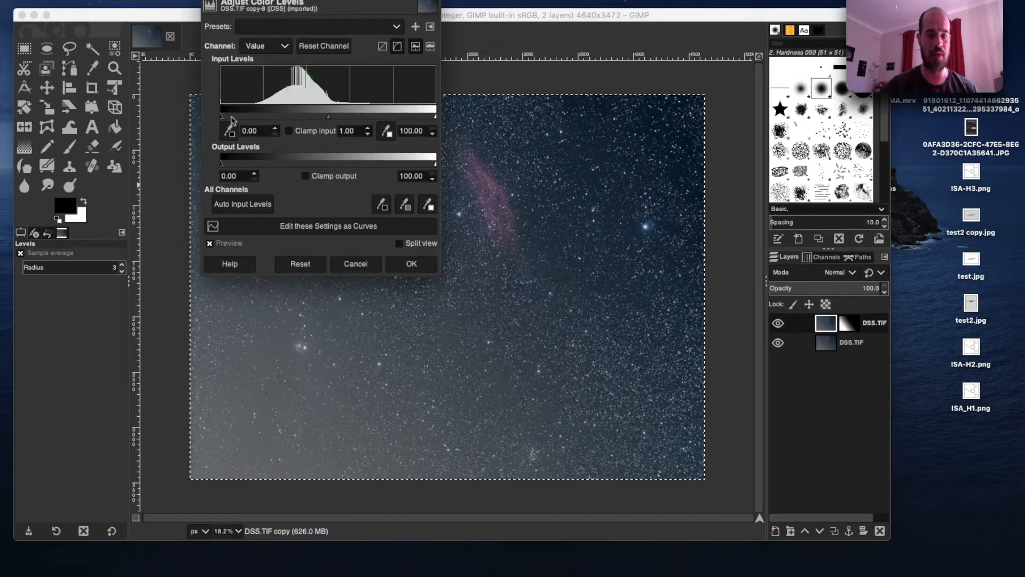
pyautogui.moveTo(329, 119); pyautogui.dragTo(342, 120)
pyautogui.click(420, 266)
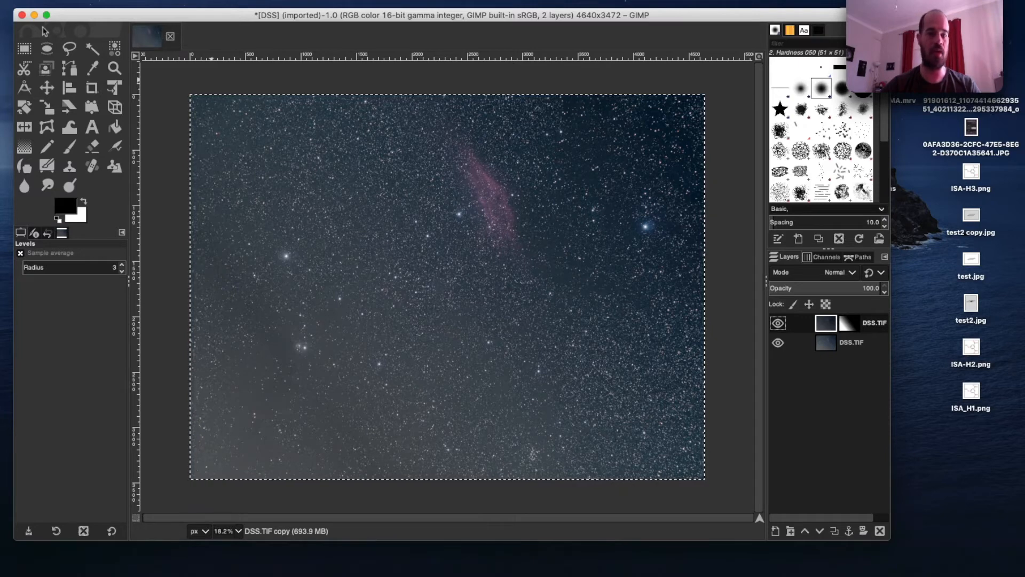
# Step: Quit GIMP discarding the unsaved changes, and open DSS.TIF from the DEMO folder in Adobe Photoshop 2020
pyautogui.click(22, 15)
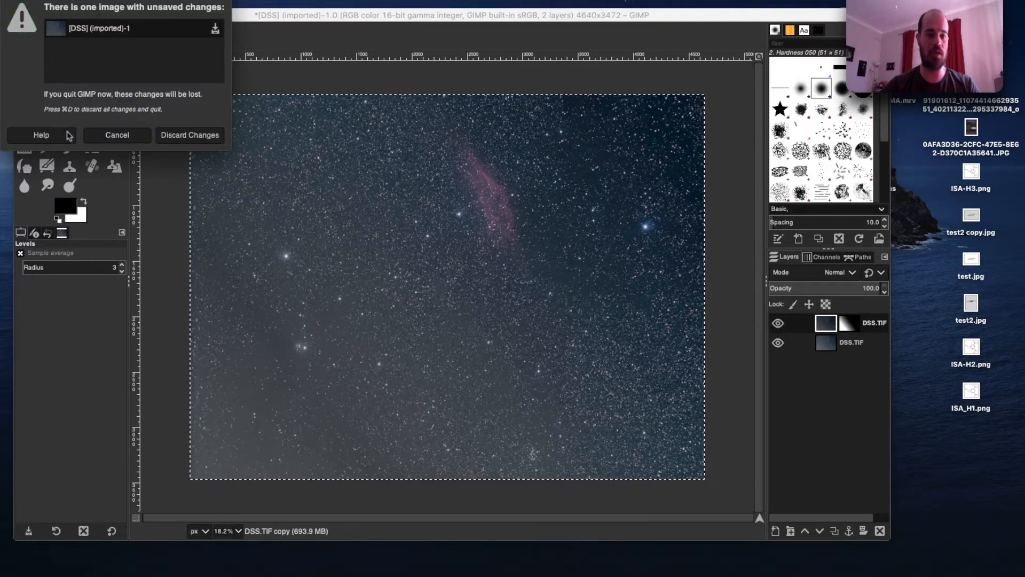
pyautogui.click(179, 135)
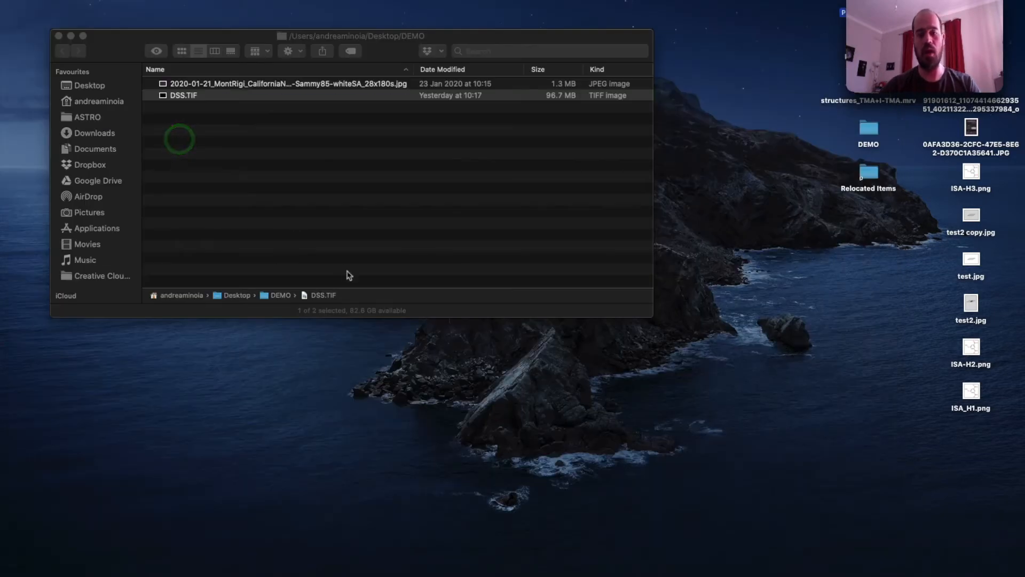
pyautogui.moveTo(451, 571)
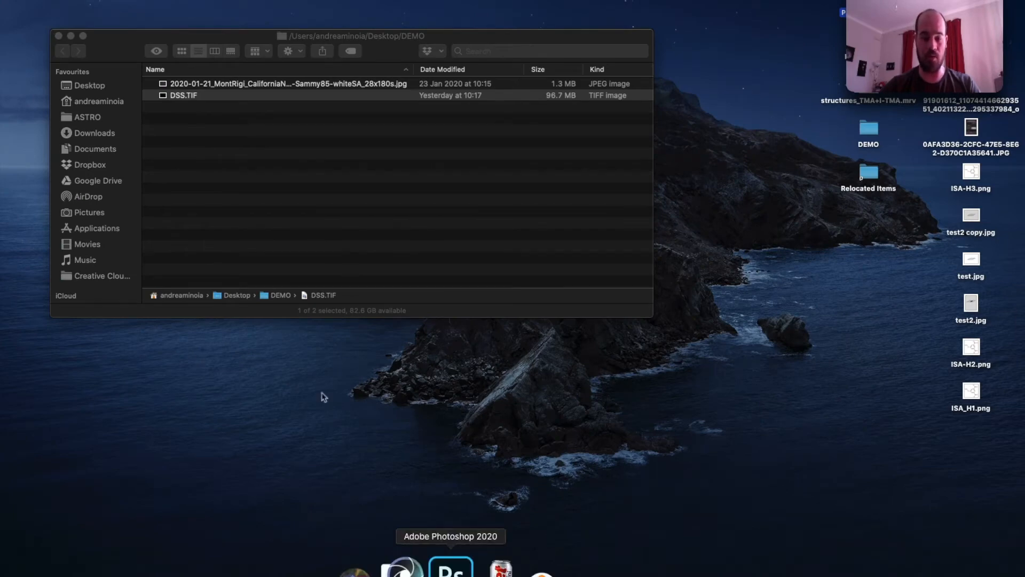
pyautogui.moveTo(184, 95); pyautogui.dragTo(444, 569)
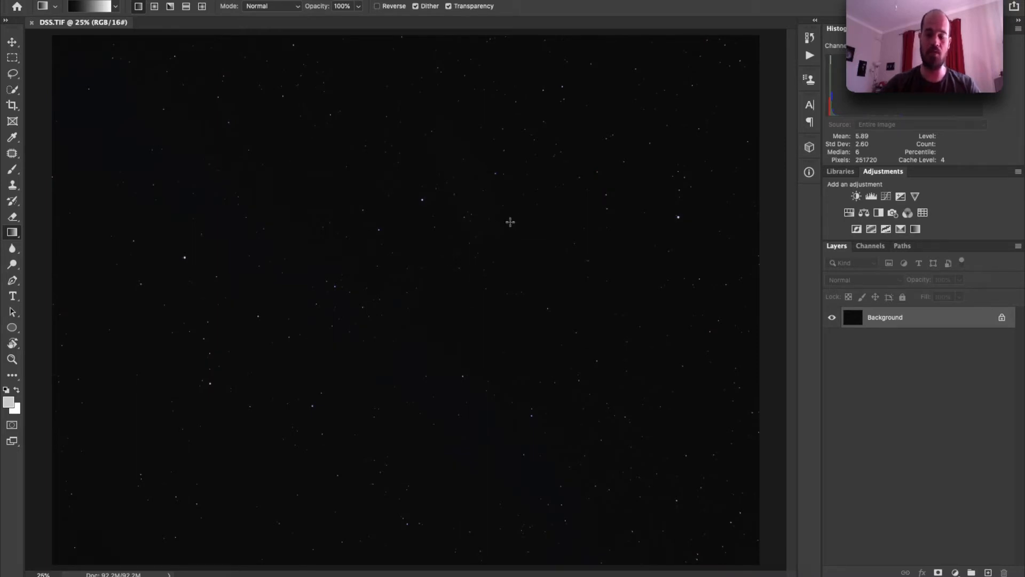
# Step: Apply a first Levels stretch to the image in Photoshop by brightening the midtone input level
pyautogui.click(148, 0)
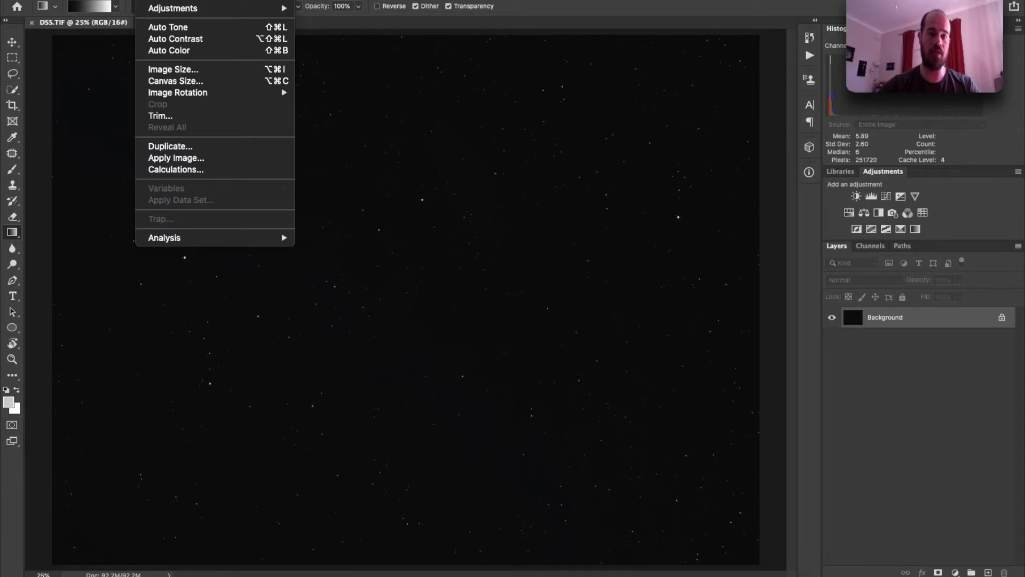
pyautogui.moveTo(176, 7)
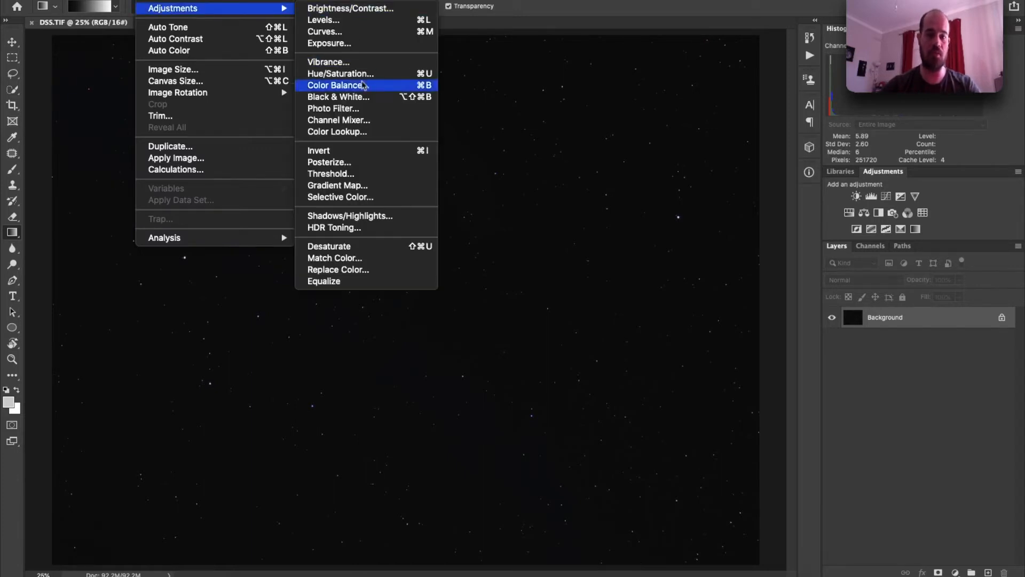
pyautogui.click(342, 22)
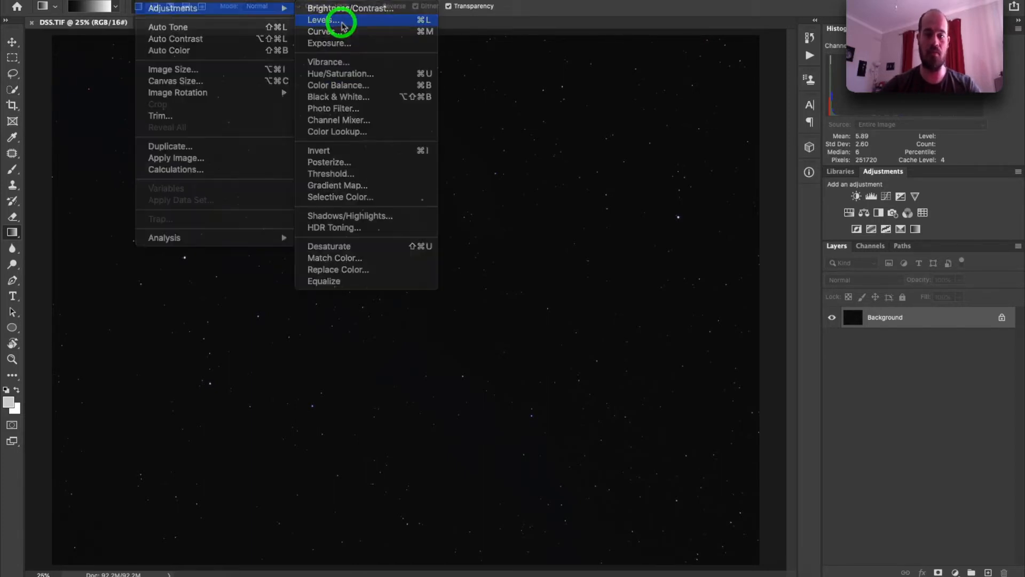
pyautogui.click(727, 299)
pyautogui.moveTo(729, 302); pyautogui.dragTo(680, 303)
pyautogui.click(852, 184)
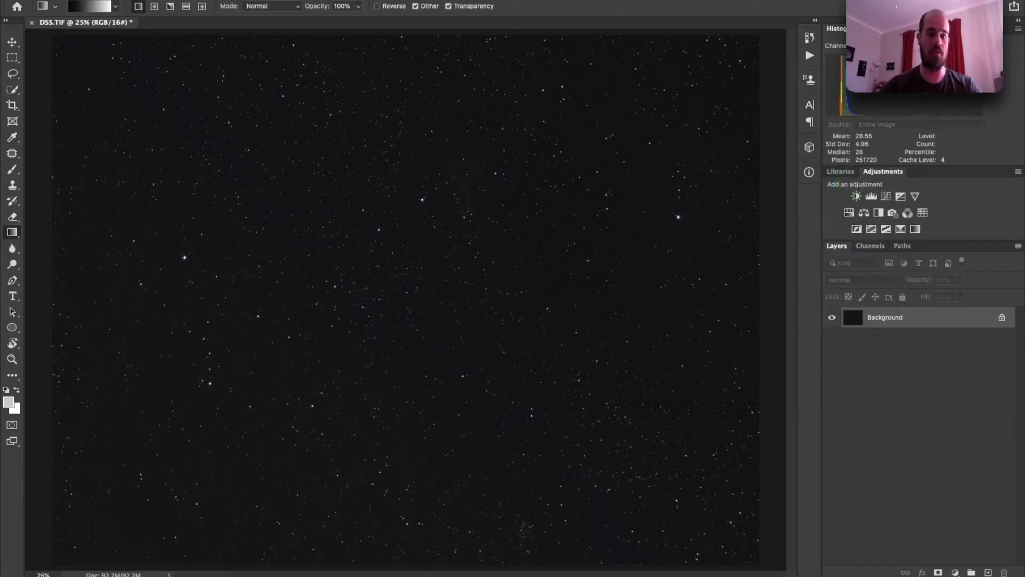
# Step: Apply another Levels stretch on the RGB channel with the midtone input level at 1.61
pyautogui.click(151, 0)
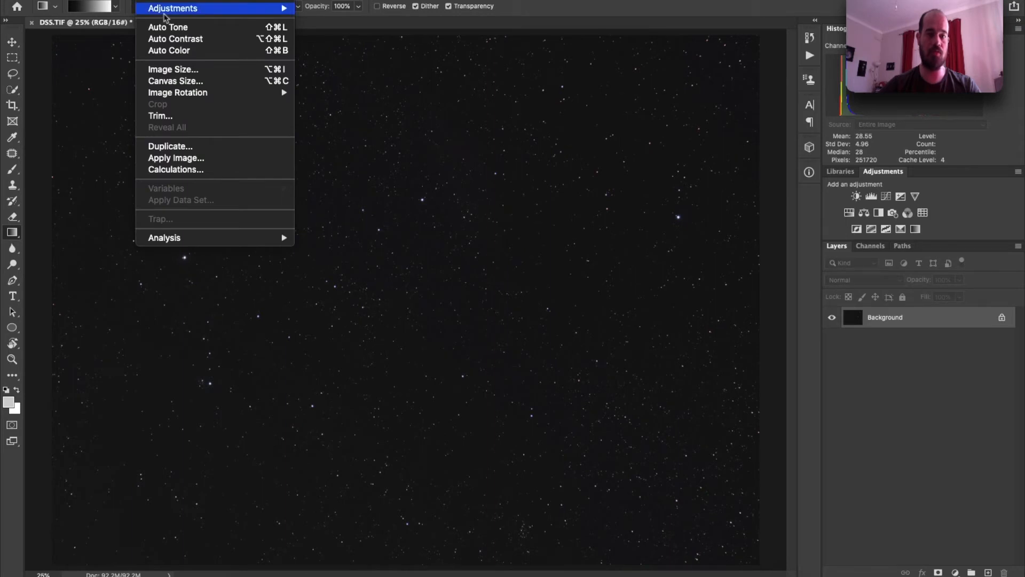
pyautogui.moveTo(167, 10)
pyautogui.click(332, 19)
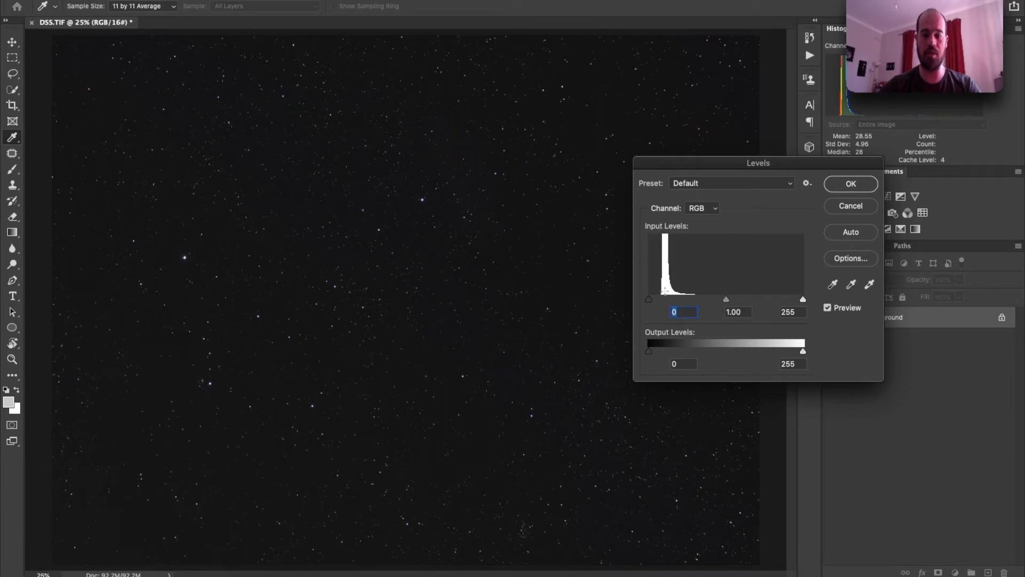
pyautogui.moveTo(727, 301); pyautogui.dragTo(700, 300)
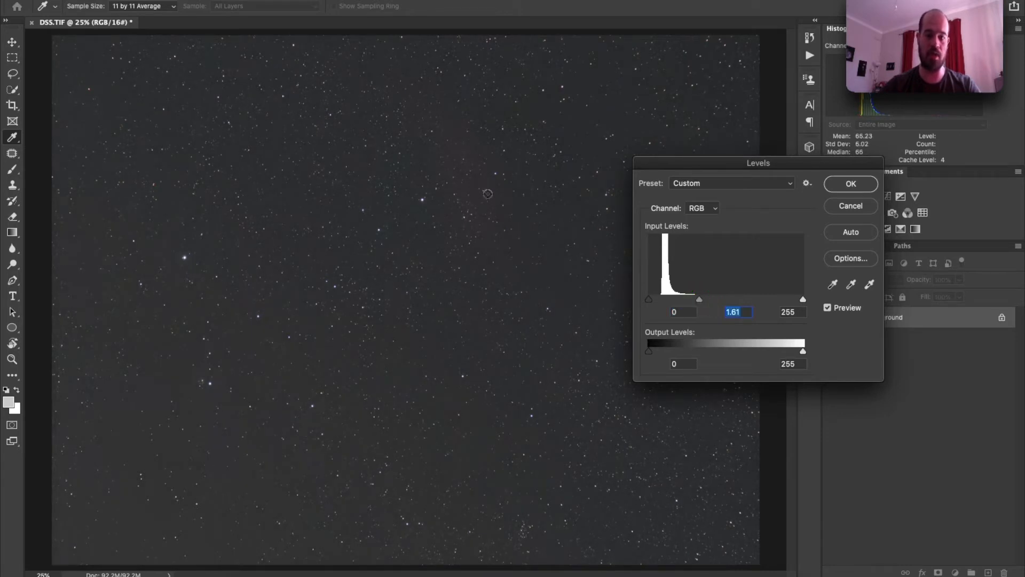
pyautogui.click(851, 184)
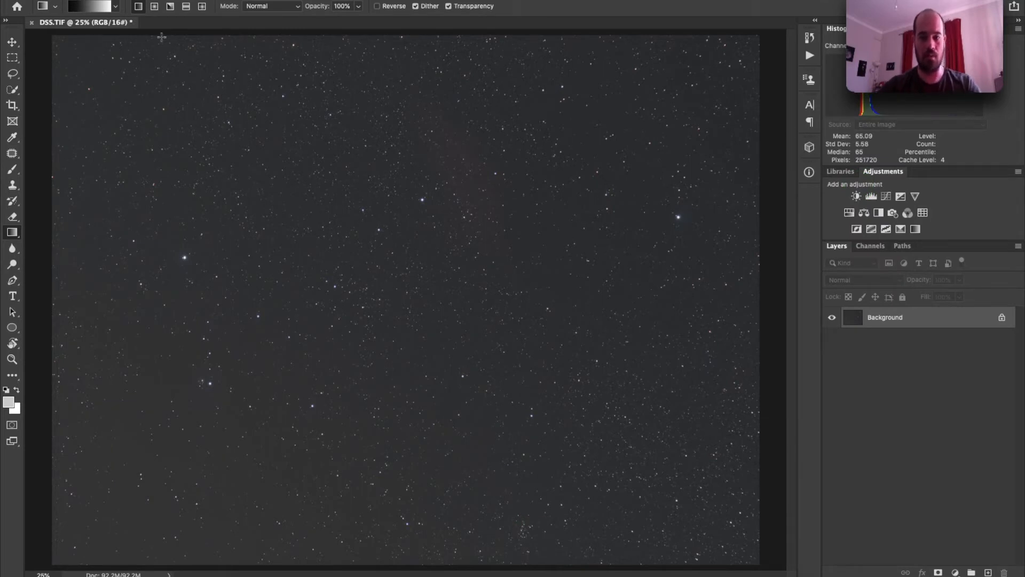
# Step: Repeat the Levels stretch, raising the black input point toward the histogram's foot and brightening the midtones
pyautogui.press('super+l')
pyautogui.moveTo(652, 302); pyautogui.dragTo(673, 301)
pyautogui.moveTo(737, 300); pyautogui.dragTo(713, 304)
pyautogui.click(865, 190)
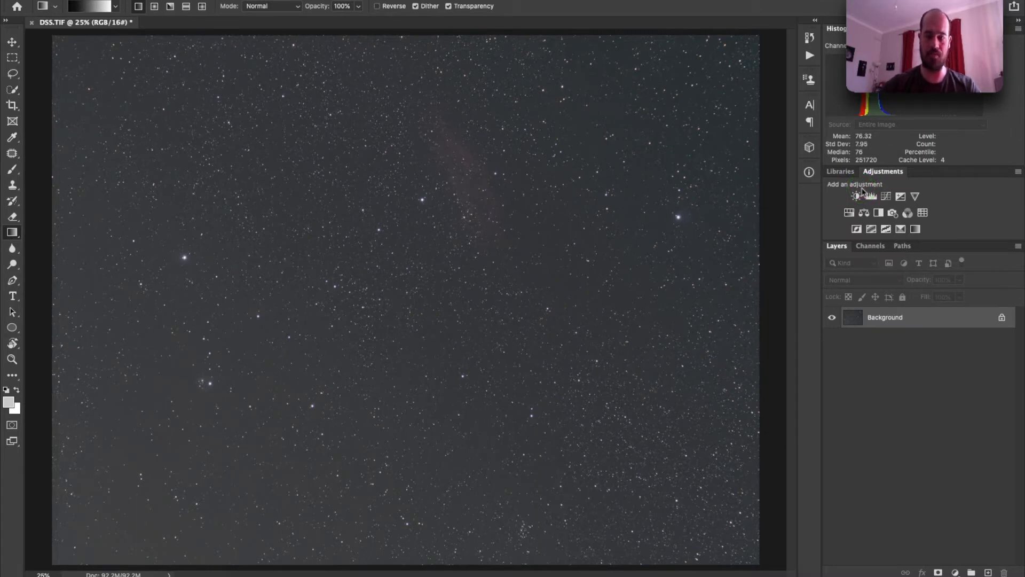
# Step: Stretch the image once more with Levels, setting the black input to 37 and the midtone to 1.63
pyautogui.hotkey('ctrl', 'l')
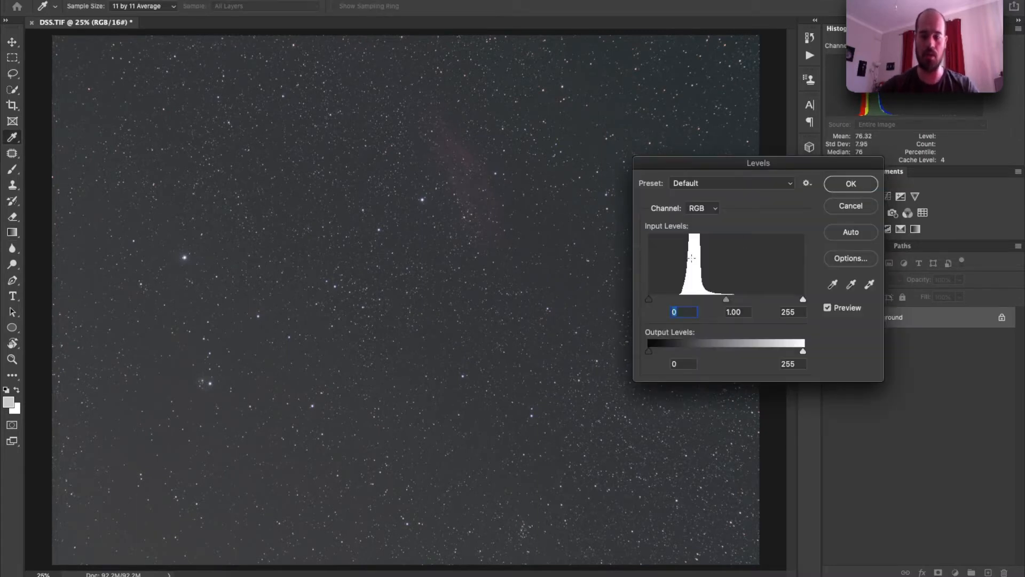
pyautogui.moveTo(650, 299); pyautogui.dragTo(673, 300)
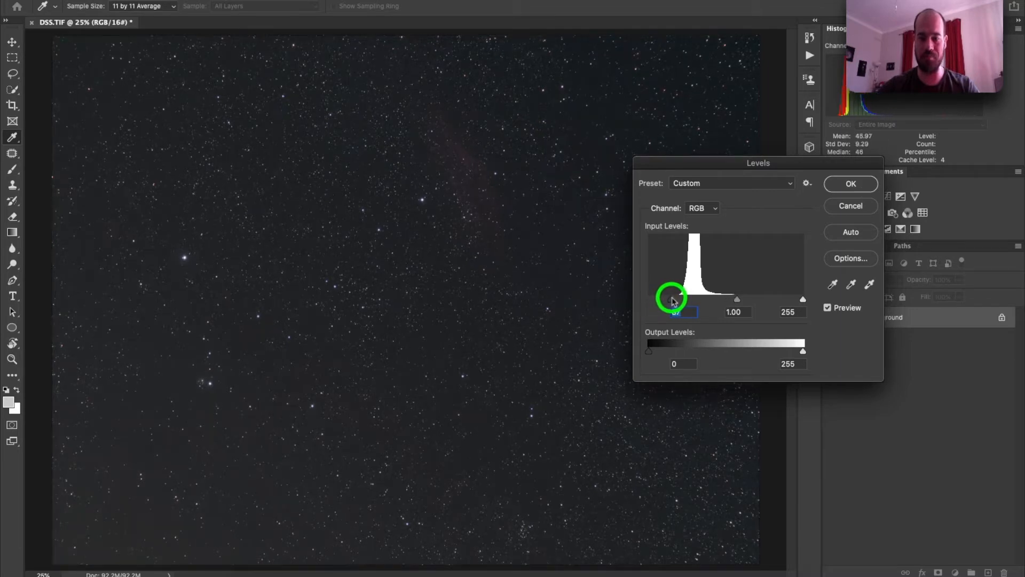
pyautogui.moveTo(737, 299); pyautogui.dragTo(716, 304)
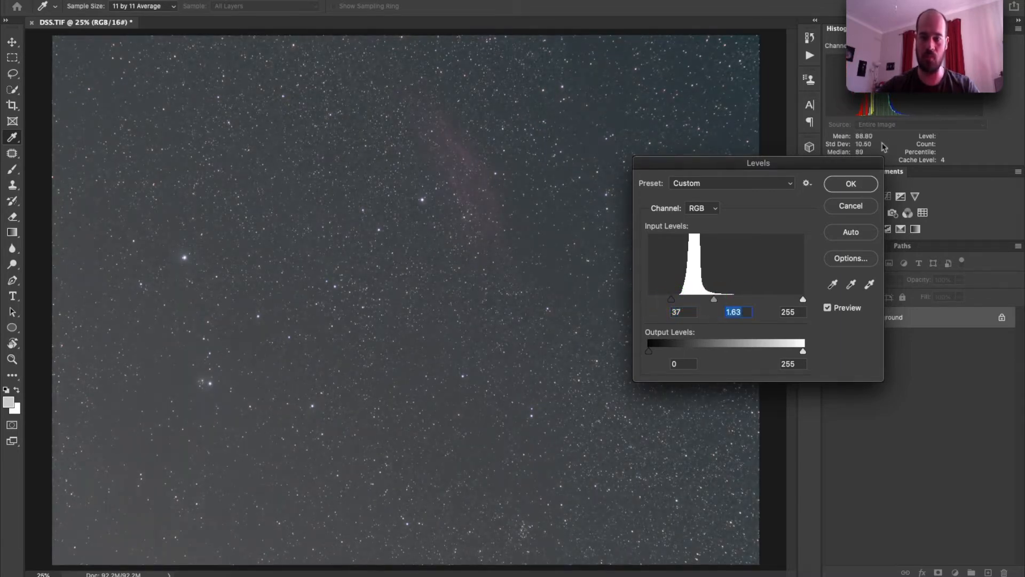
pyautogui.click(854, 184)
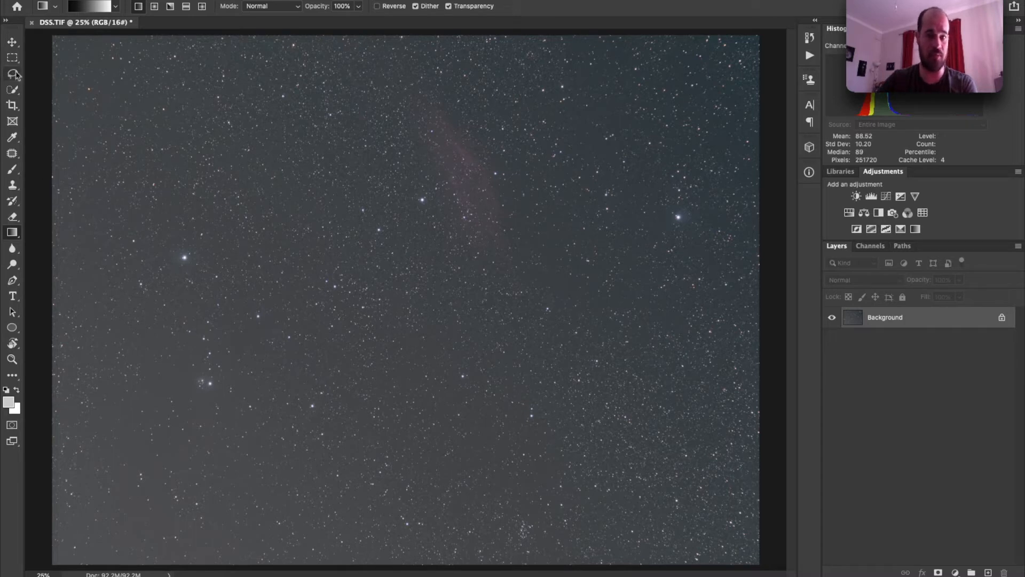
# Step: Increase contrast with a Curves adjustment shaped as an S-curve, lowering the shadows and raising the brighter tones
pyautogui.click(187, 0)
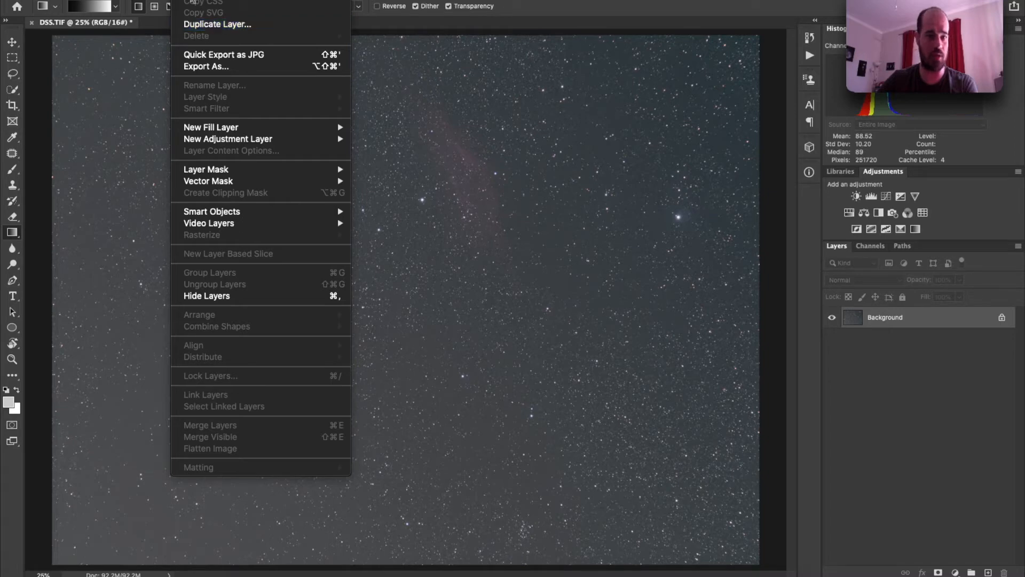
pyautogui.moveTo(152, 1)
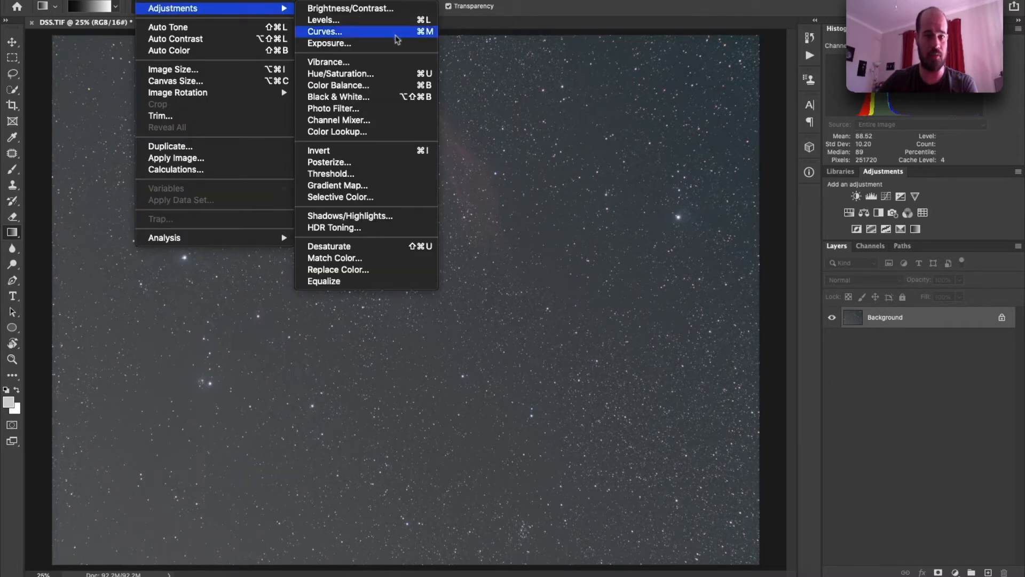
pyautogui.click(388, 32)
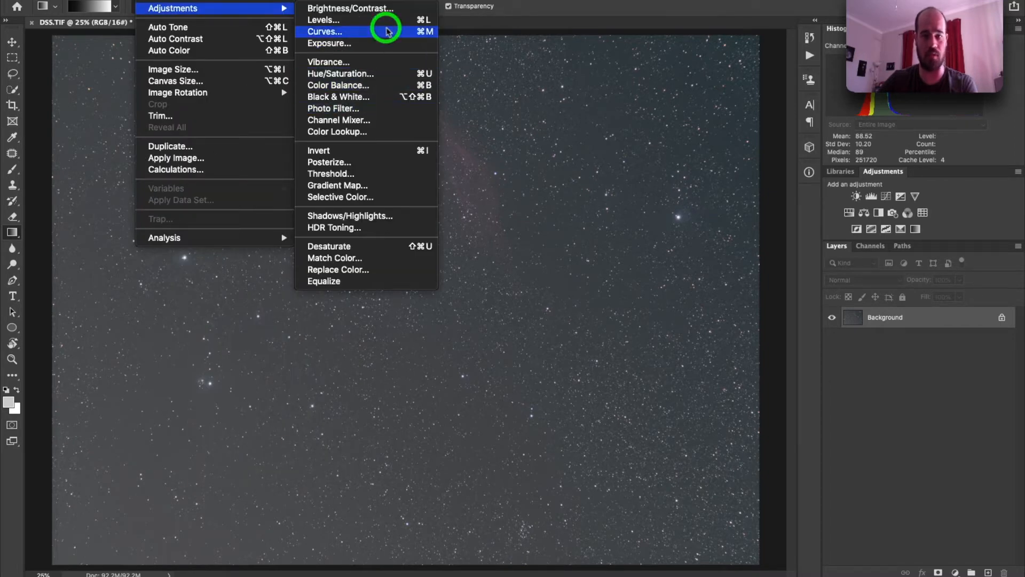
pyautogui.moveTo(708, 330); pyautogui.dragTo(710, 333)
pyautogui.moveTo(755, 298); pyautogui.dragTo(750, 276)
pyautogui.moveTo(711, 335); pyautogui.dragTo(713, 340)
pyautogui.click(993, 161)
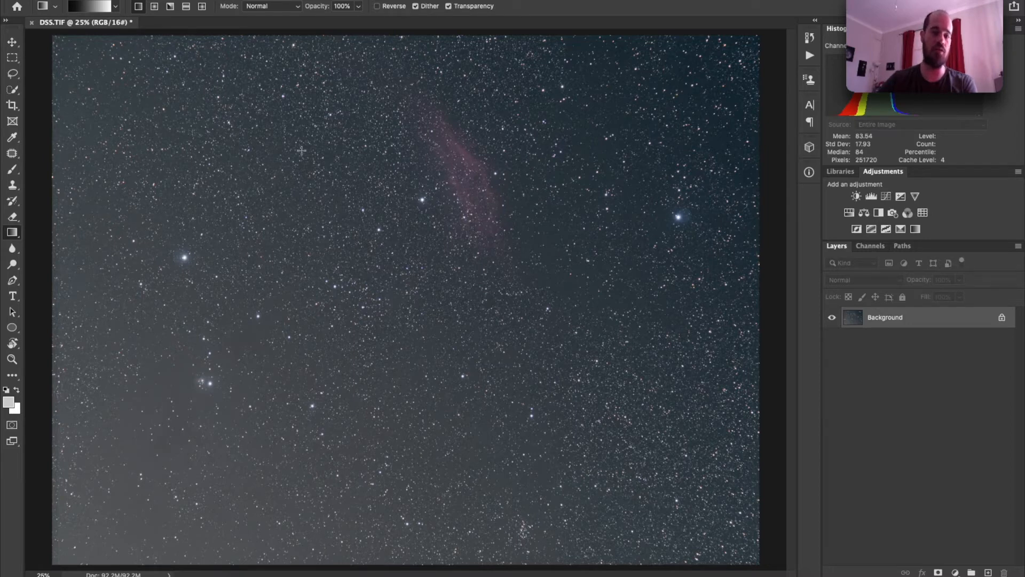
# Step: Draw a freehand lasso selection with a 55 px feather around the red nebula
pyautogui.click(13, 74)
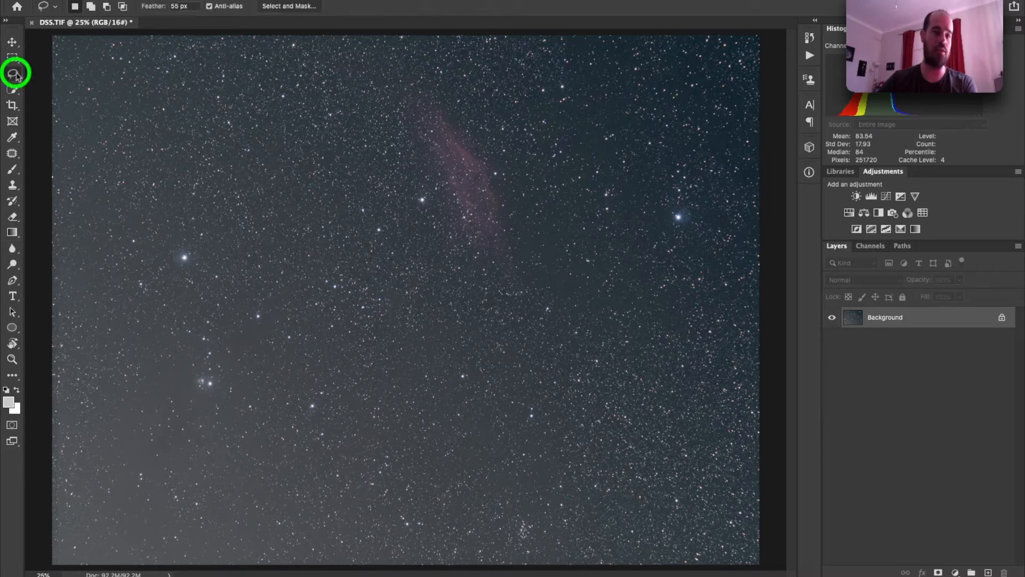
pyautogui.click(467, 102)
pyautogui.moveTo(466, 102)
pyautogui.mouseDown()
pyautogui.moveTo(410, 129)
pyautogui.moveTo(444, 237)
pyautogui.moveTo(495, 293)
pyautogui.moveTo(535, 264)
pyautogui.moveTo(536, 214)
pyautogui.moveTo(469, 105)
pyautogui.mouseUp()
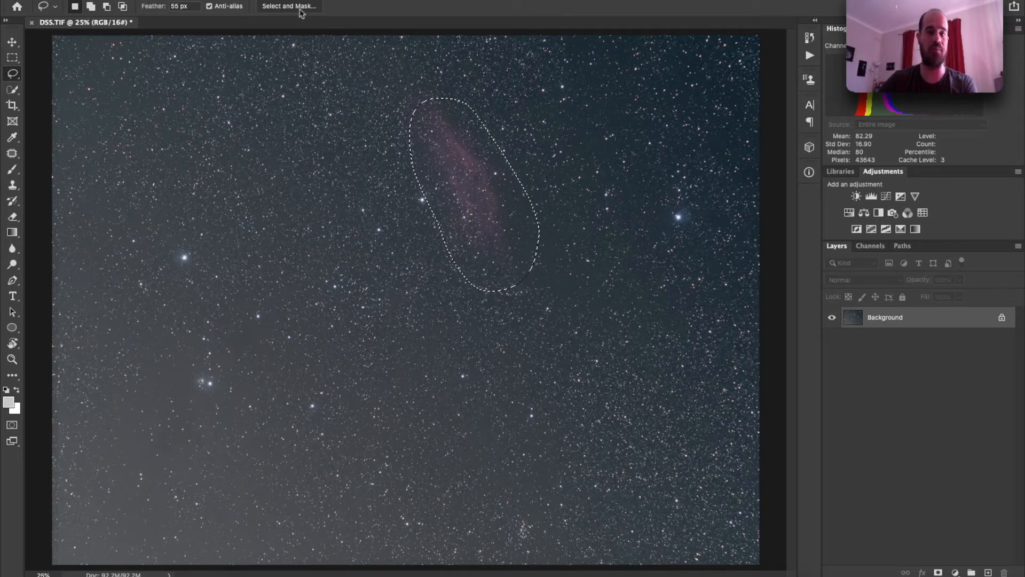
# Step: Run RC-Astro GradientXTerminator with Medium detail, Medium strength and Balance Background Color off, and drop the selection
pyautogui.click(283, 0)
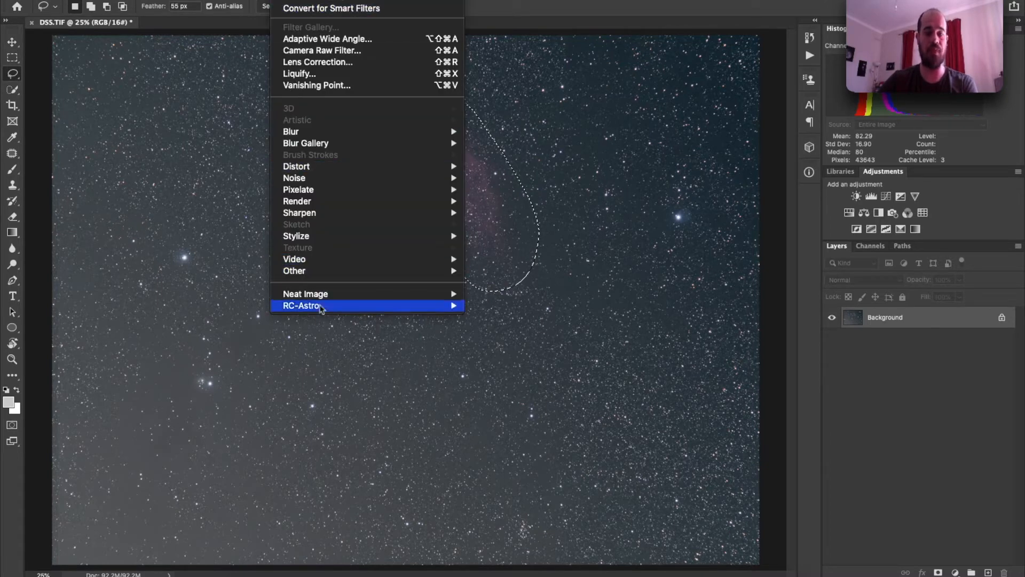
pyautogui.moveTo(320, 309)
pyautogui.click(481, 311)
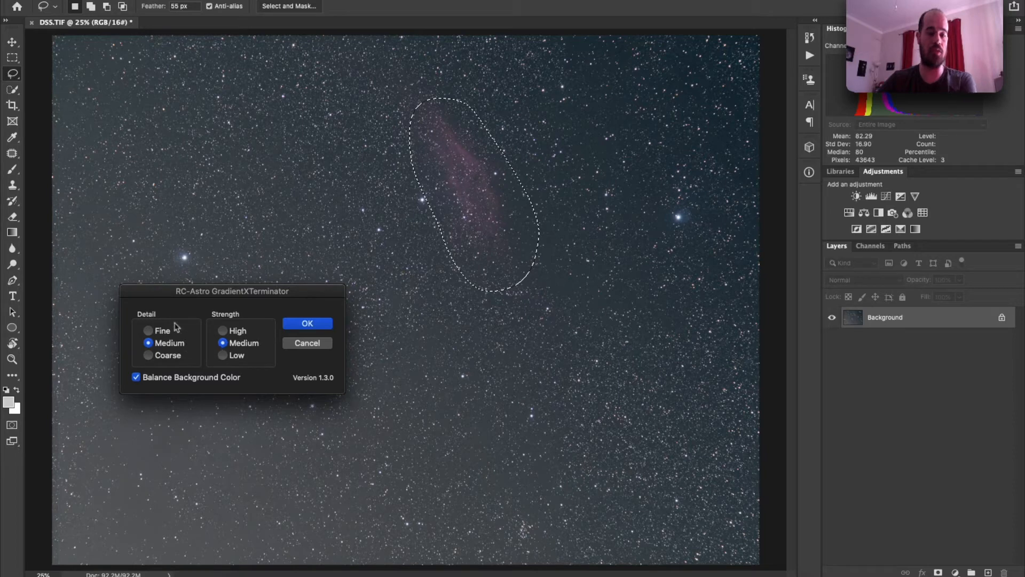
pyautogui.click(172, 379)
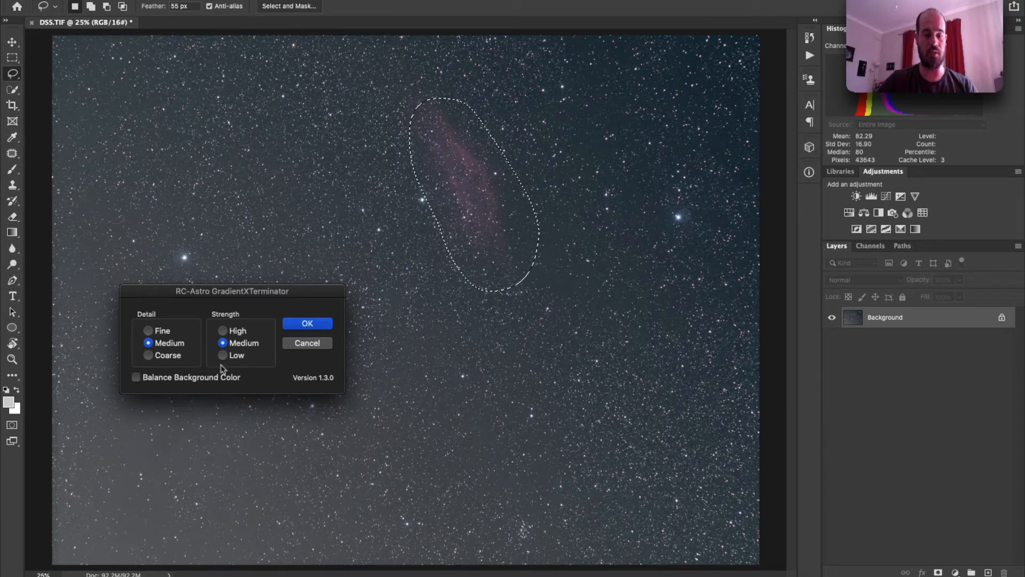
pyautogui.click(315, 327)
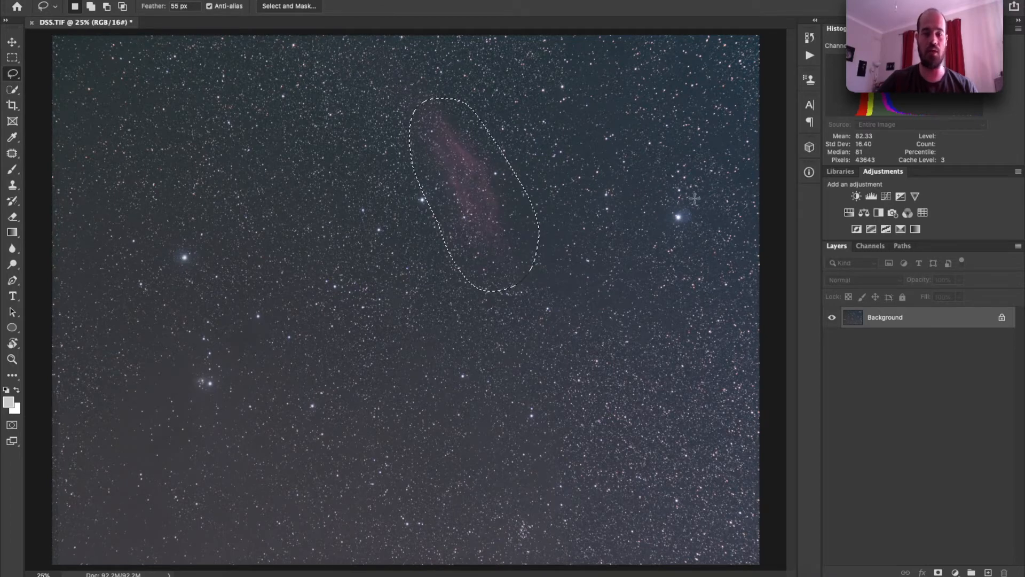
pyautogui.click(436, 497)
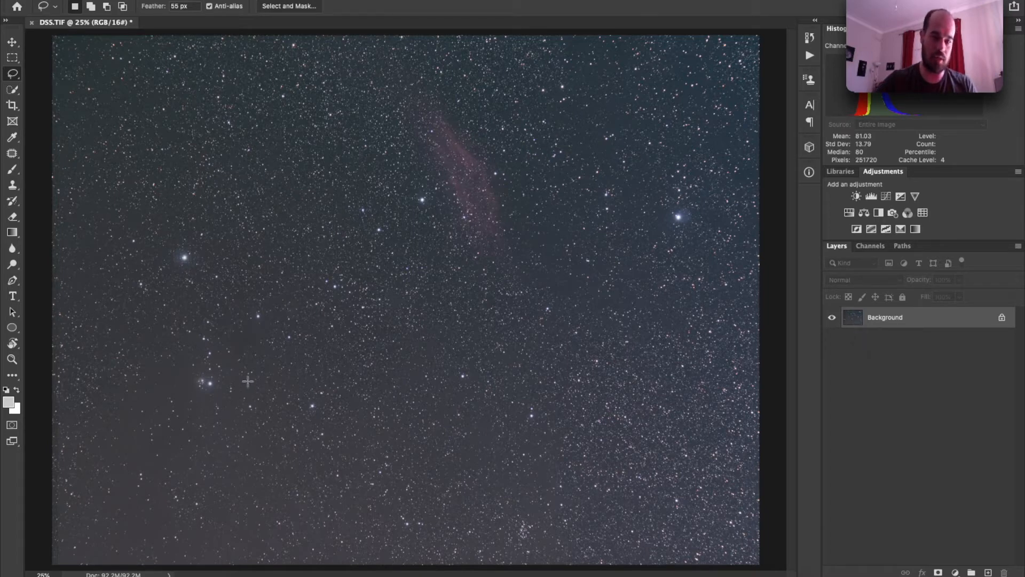
# Step: Place a color sampler point on the dark sky just left of the close star pair in the image's lower left
pyautogui.click(13, 139)
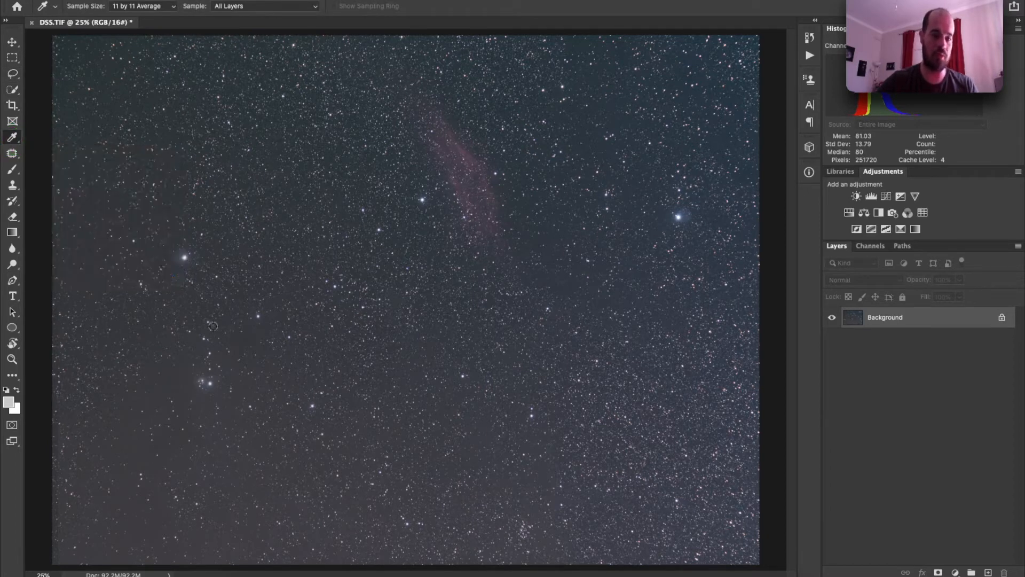
pyautogui.keyDown('shift'); pyautogui.click(171, 380); pyautogui.keyUp('shift')
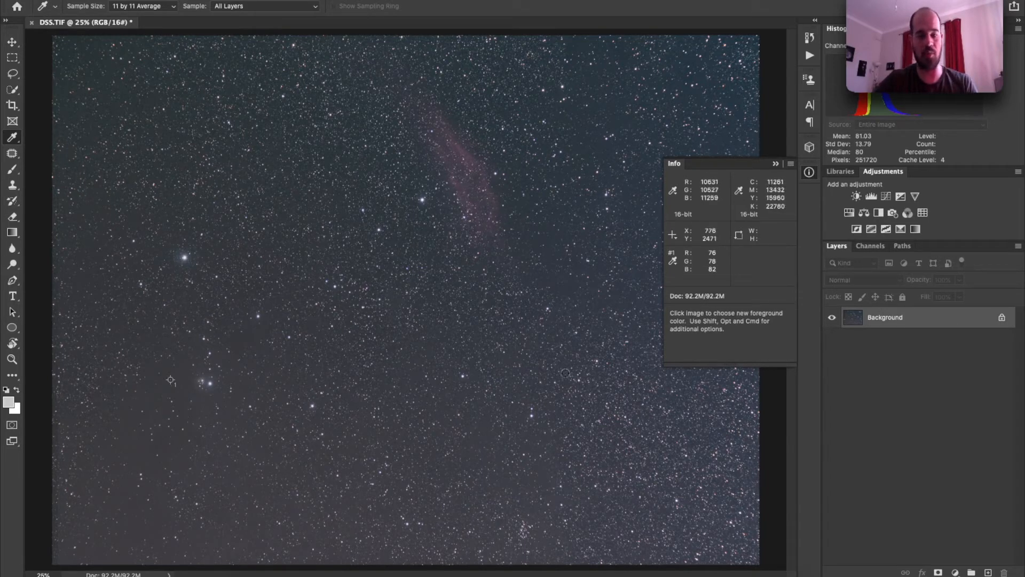
pyautogui.click(960, 324)
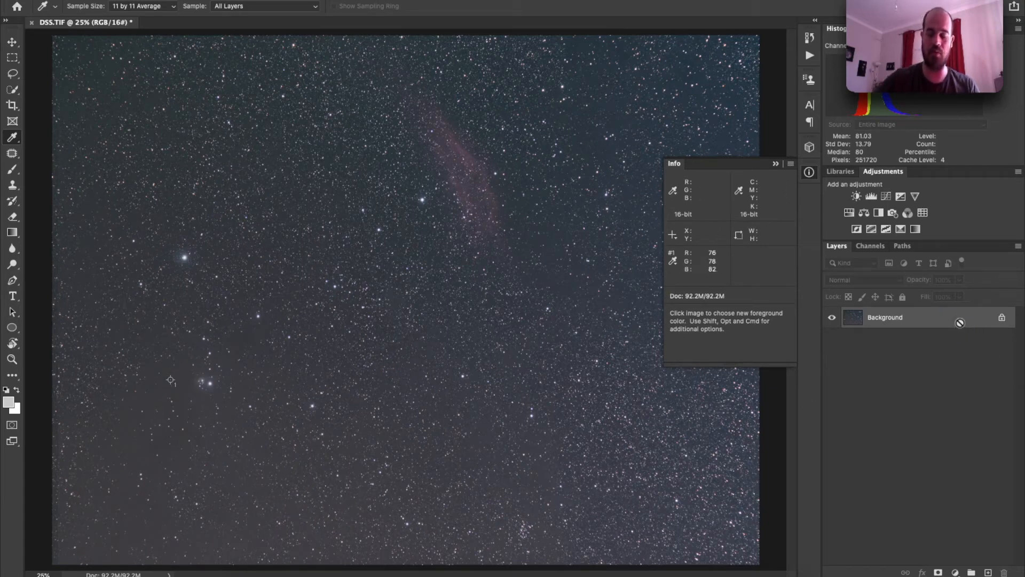
# Step: Start a Levels adjustment, keep the sampler read-out in view, and set the Red channel's black input to 48
pyautogui.press('super+l')
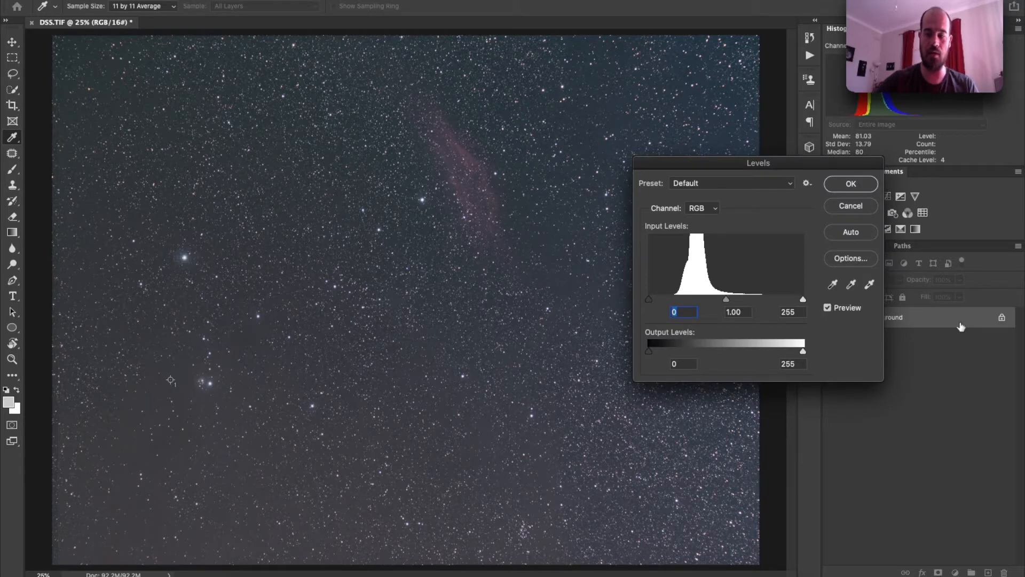
pyautogui.click(714, 211)
pyautogui.click(712, 219)
pyautogui.moveTo(726, 172); pyautogui.dragTo(468, 237)
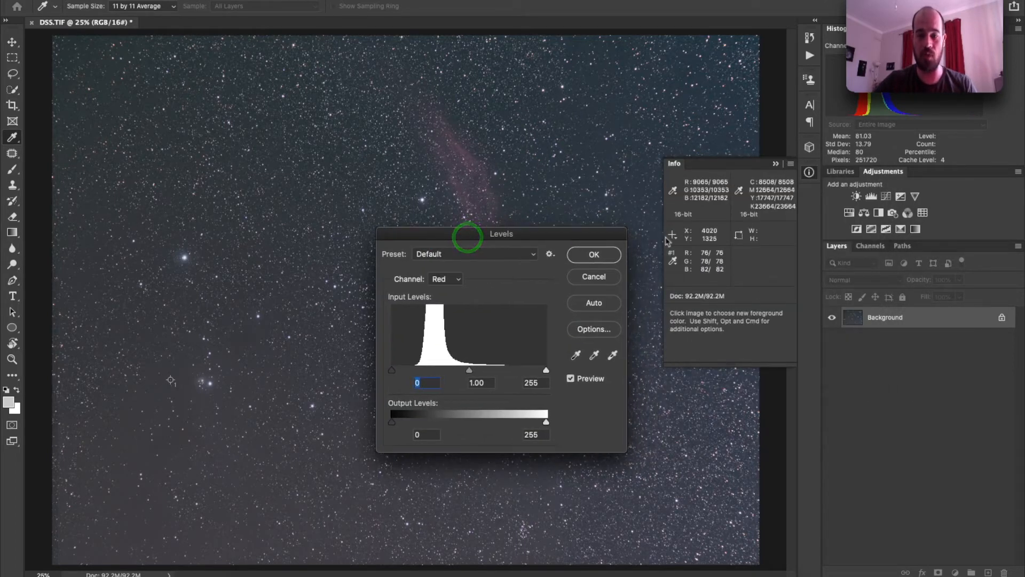
pyautogui.click(724, 253)
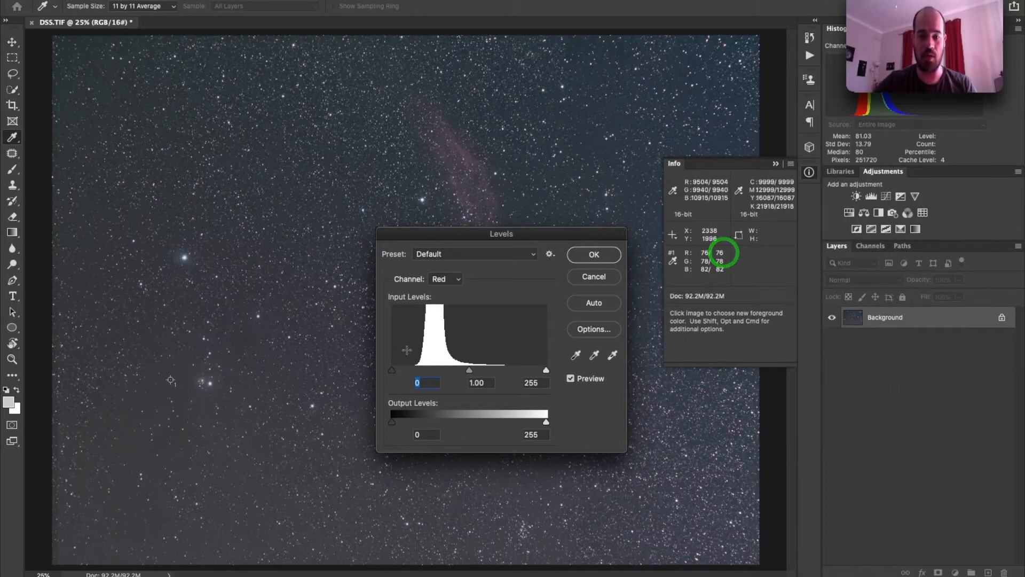
pyautogui.click(392, 371)
pyautogui.moveTo(401, 372); pyautogui.dragTo(422, 372)
# Step: Set the Green channel's black input level to 51 in the same Levels adjustment
pyautogui.click(456, 279)
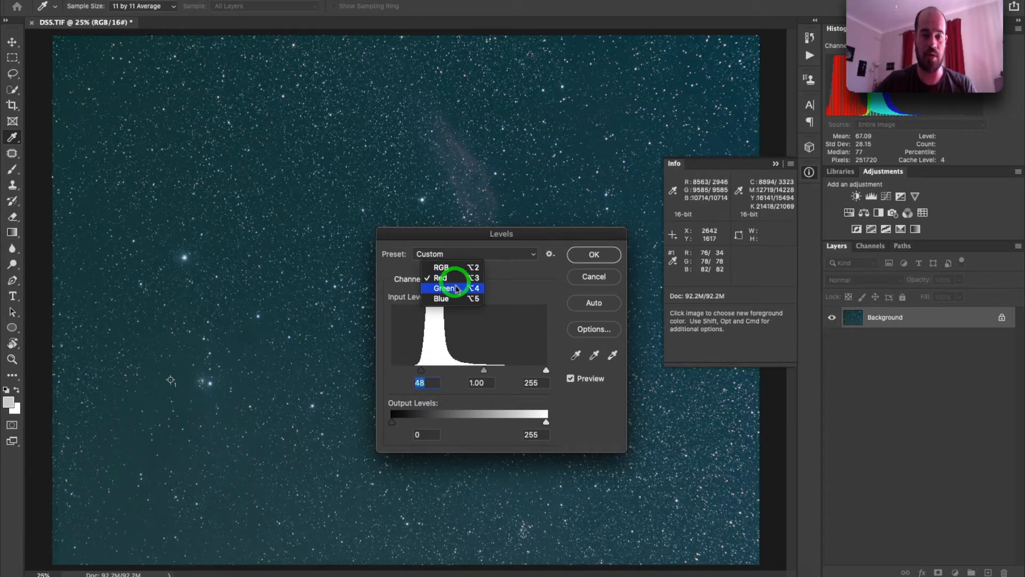
pyautogui.click(455, 286)
pyautogui.moveTo(392, 370); pyautogui.dragTo(424, 374)
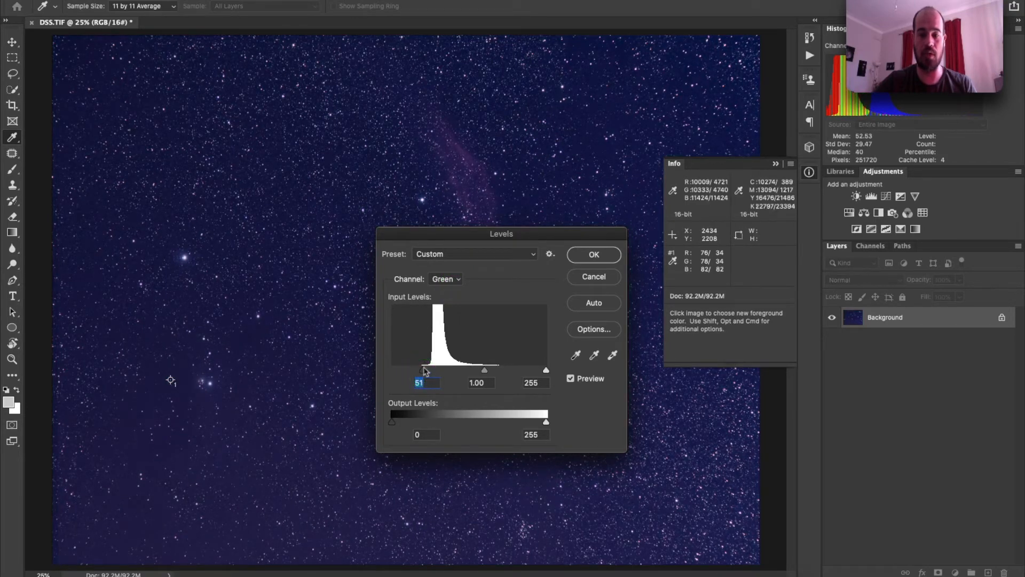
# Step: Set the Blue channel's black input level to 55, apply the Levels adjustment and collapse the sampler read-out
pyautogui.click(442, 279)
pyautogui.click(440, 289)
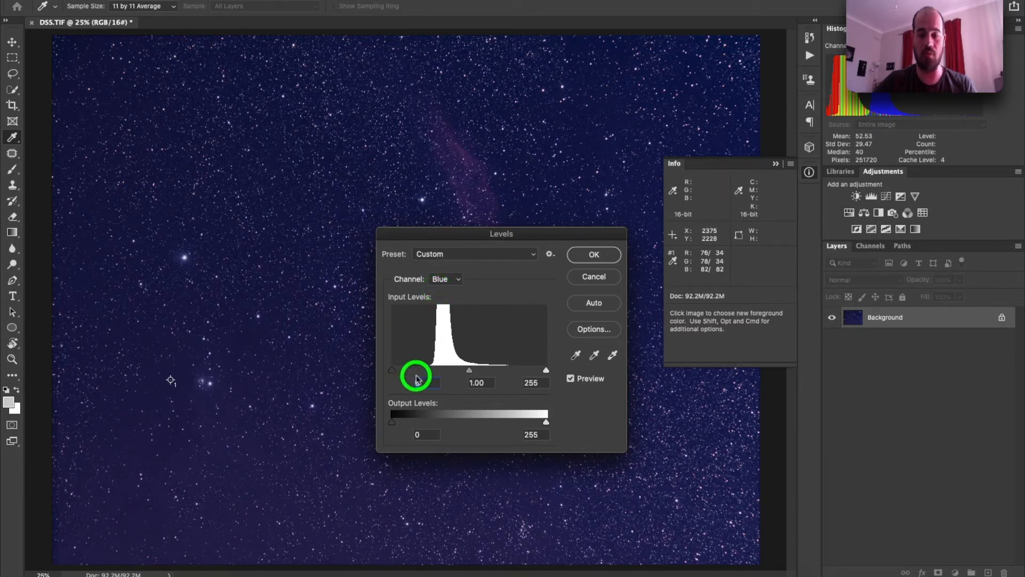
pyautogui.moveTo(394, 372); pyautogui.dragTo(427, 373)
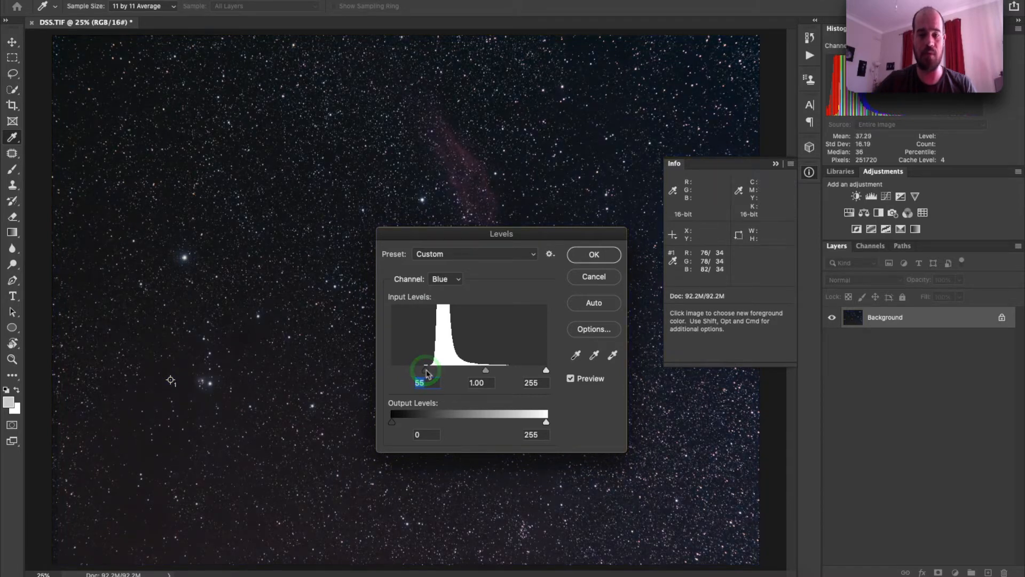
pyautogui.click(598, 260)
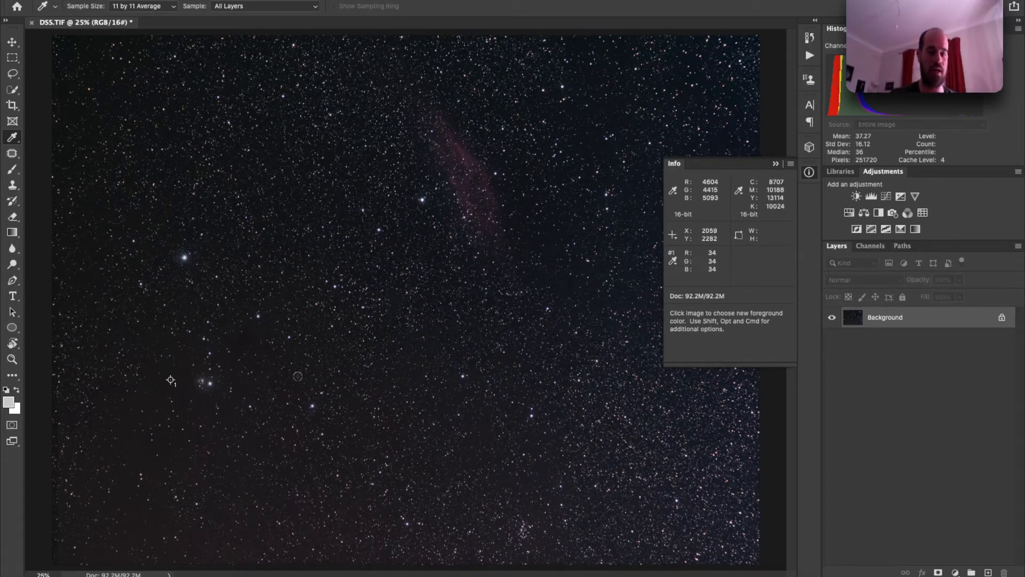
pyautogui.click(776, 163)
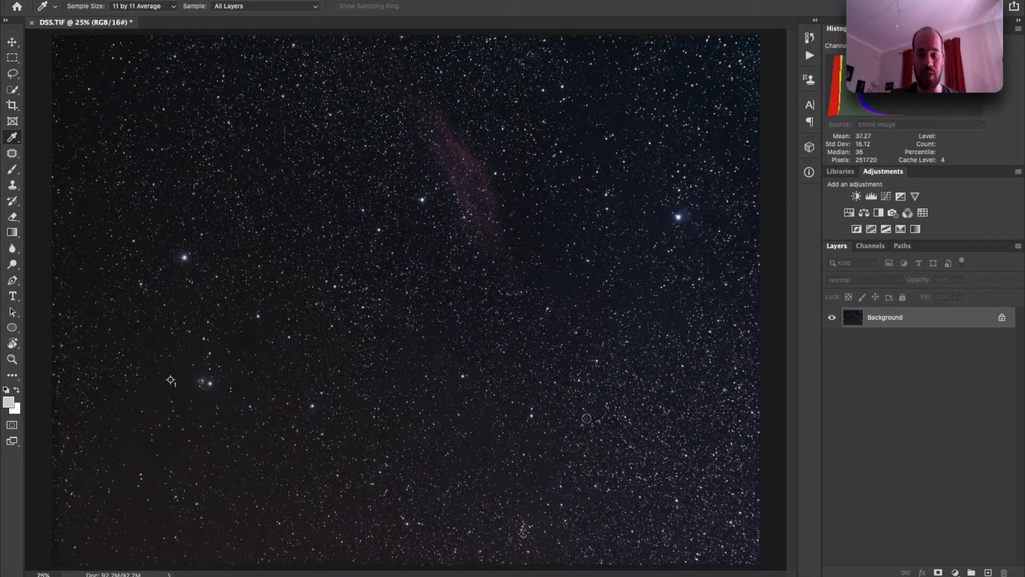
# Step: Examine the stars and background at 100% zoom in the lower-right part of the image
pyautogui.press('super+1')
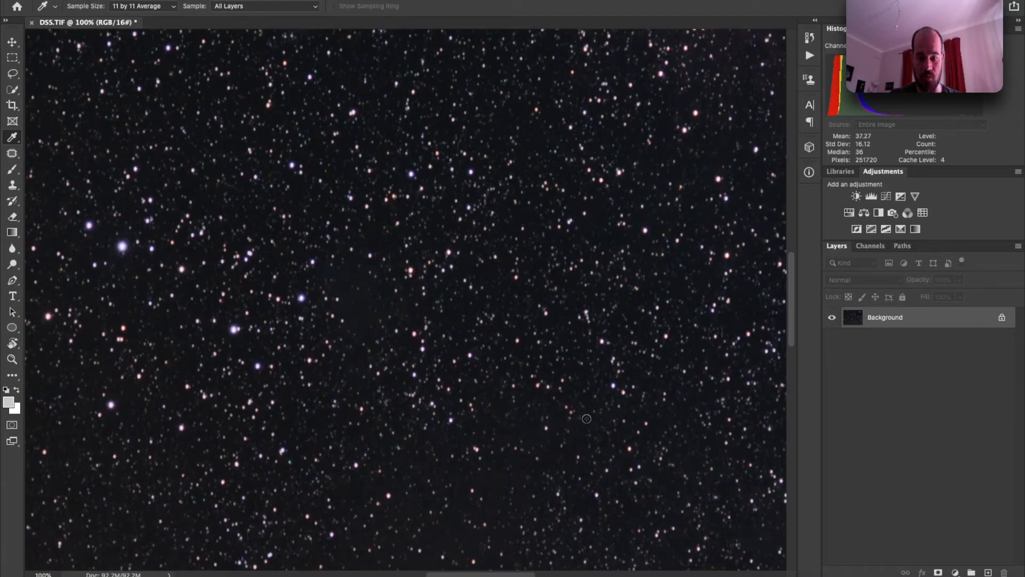
pyautogui.scroll(-15, 616, 419)
pyautogui.hscroll(13, 616, 419)
pyautogui.hscroll(10, 616, 420)
pyautogui.scroll(10, 616, 420)
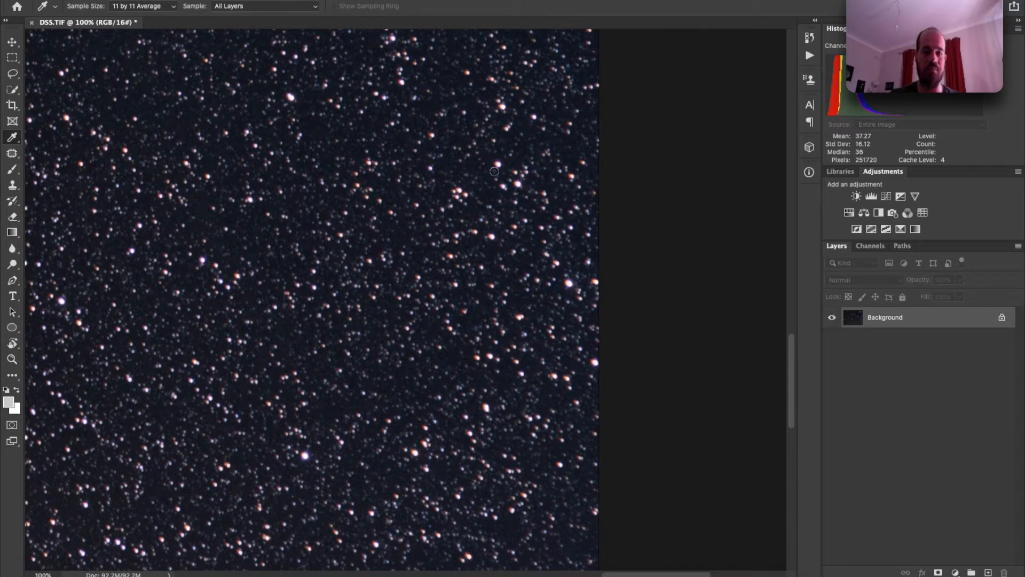
pyautogui.hscroll(-10, 340, 398)
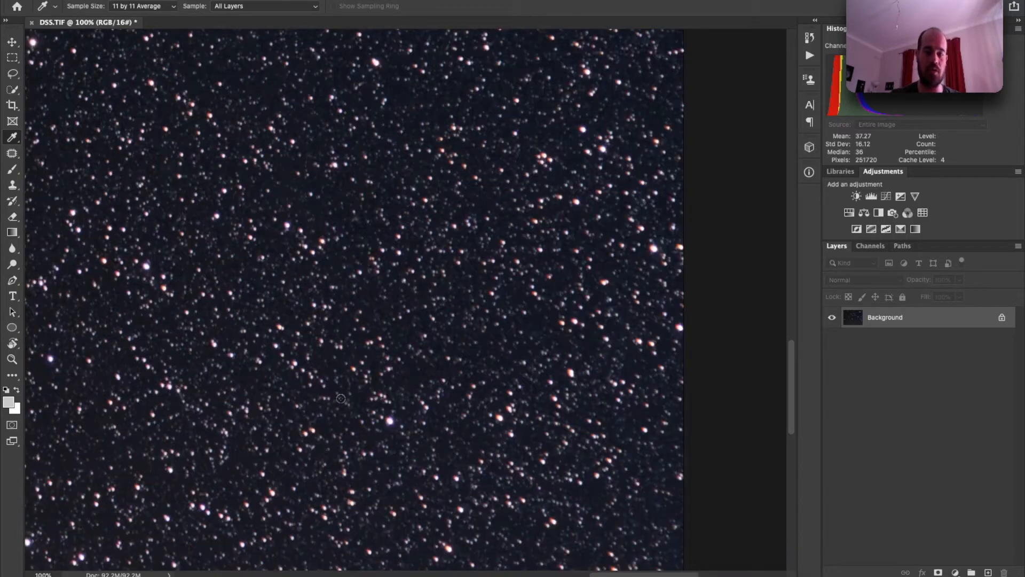
# Step: Start a Camera Raw Filter on the image and set the lens-correction Defringe Purple Amount to 2
pyautogui.press('super+0')
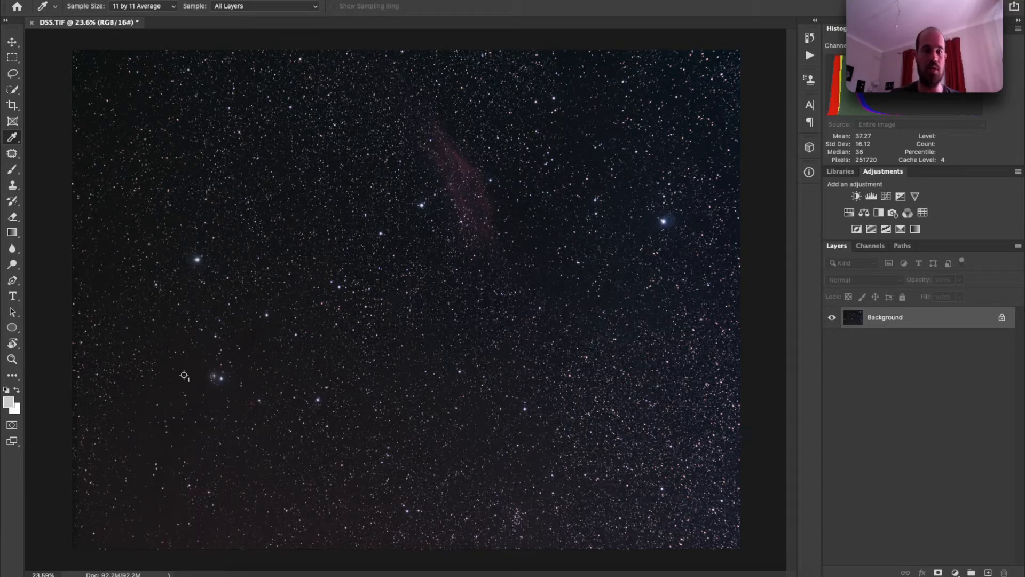
pyautogui.click(302, 1)
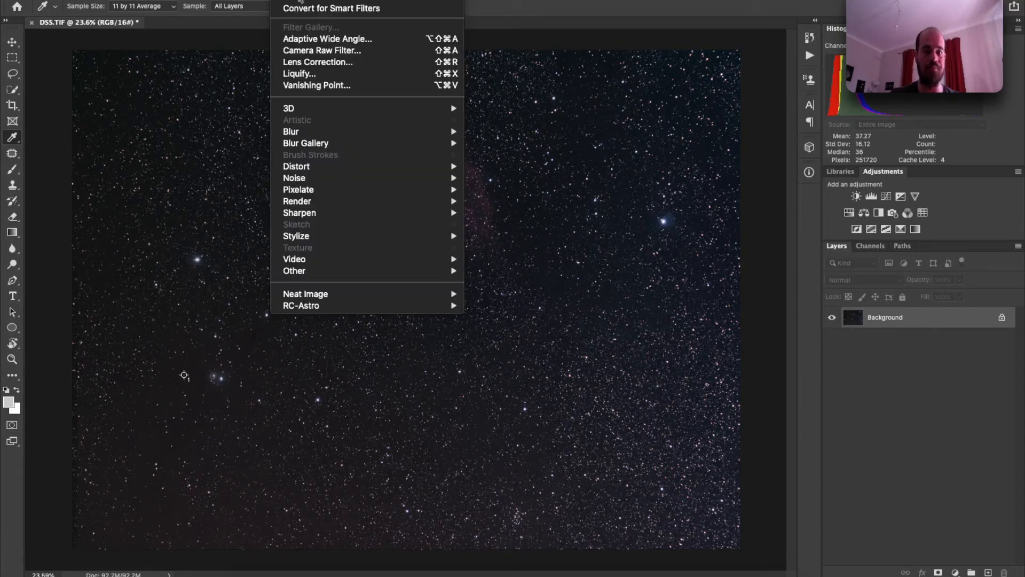
pyautogui.click(309, 51)
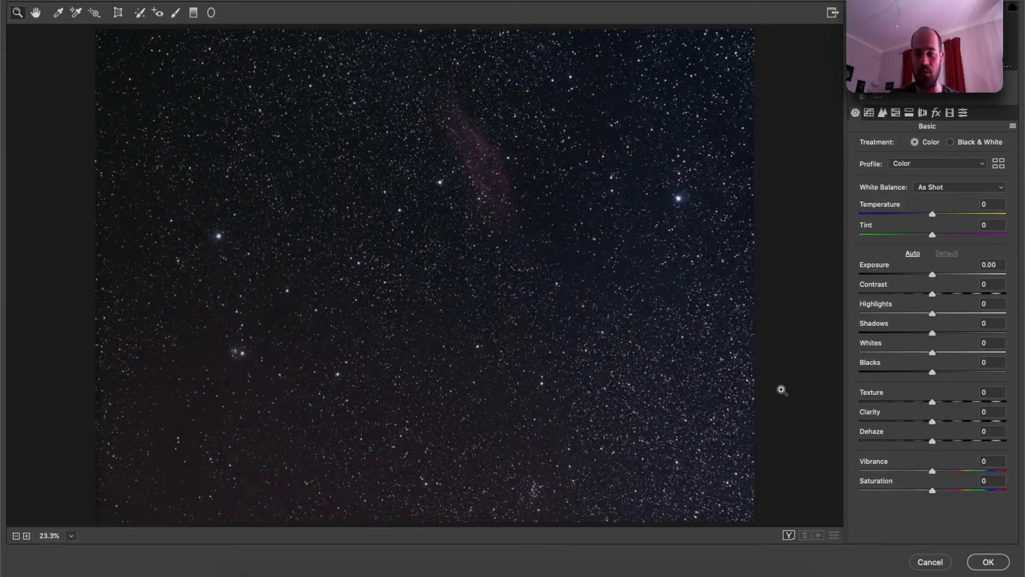
pyautogui.click(923, 112)
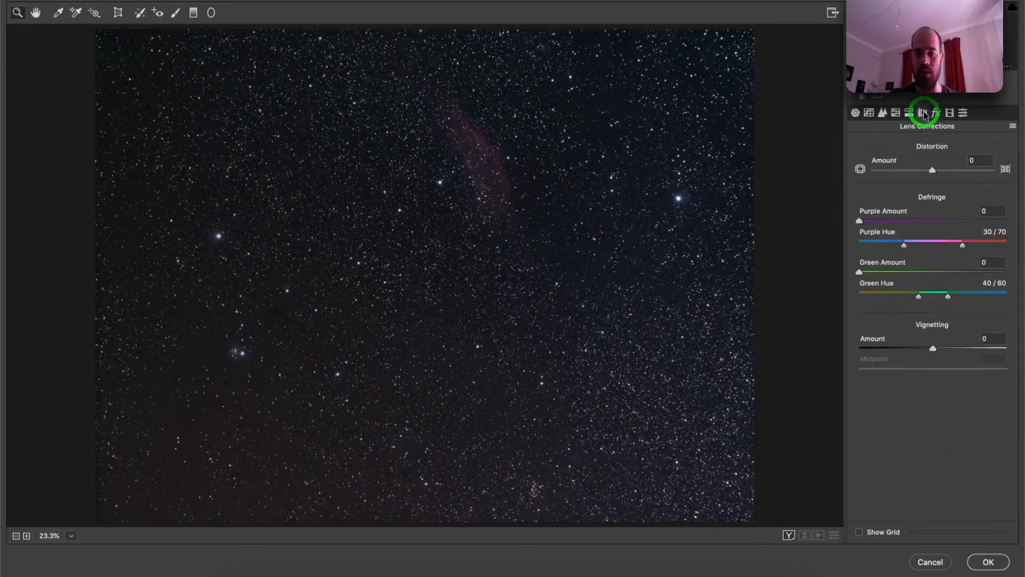
pyautogui.click(653, 440)
pyautogui.click(678, 404)
pyautogui.click(678, 404)
pyautogui.click(678, 405)
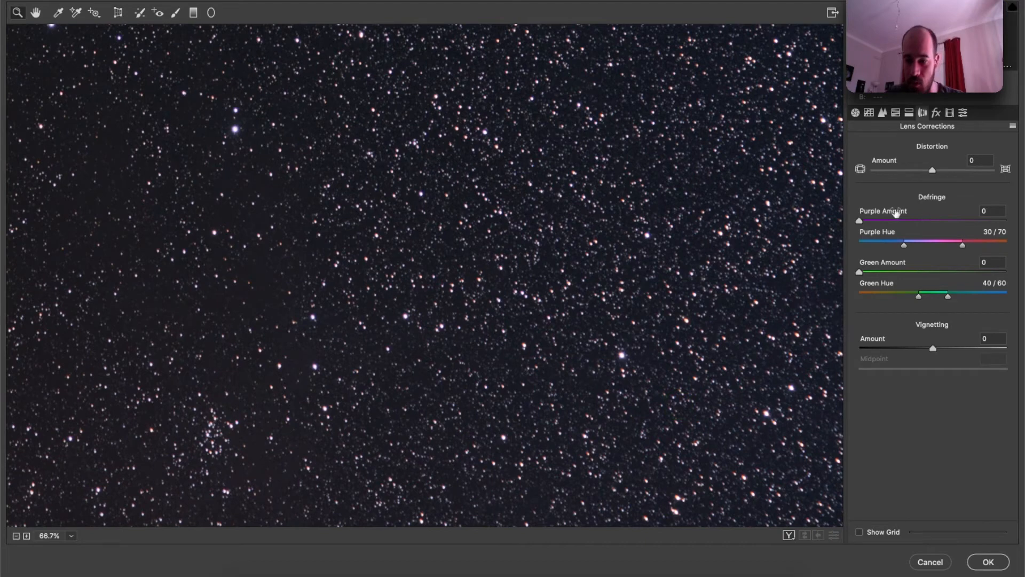
pyautogui.click(860, 221)
pyautogui.moveTo(862, 221); pyautogui.dragTo(871, 222)
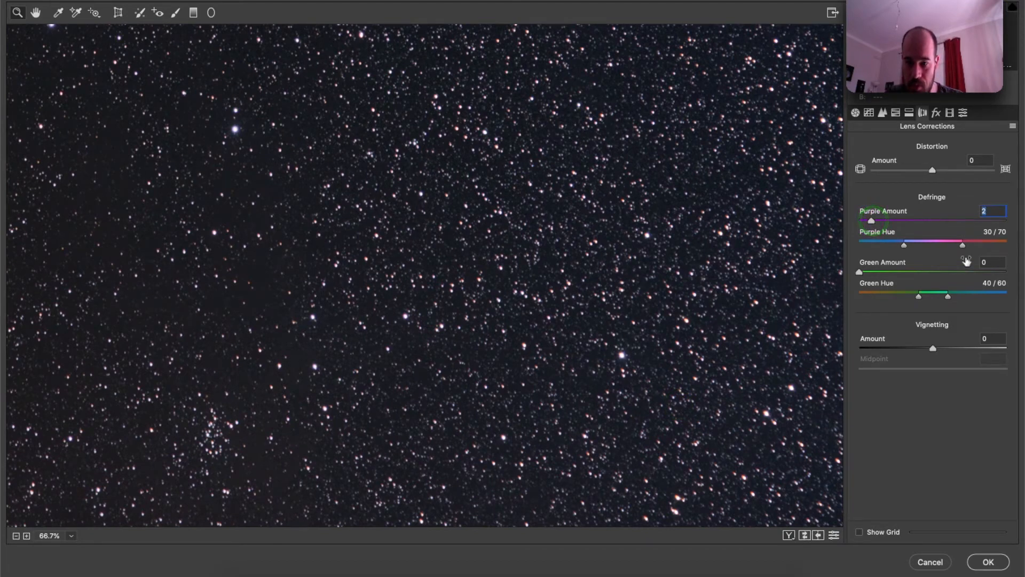
# Step: Set the Defringe Purple Hue range to 39 / 91 for the star fringes
pyautogui.click(968, 247)
pyautogui.moveTo(968, 246); pyautogui.dragTo(994, 248)
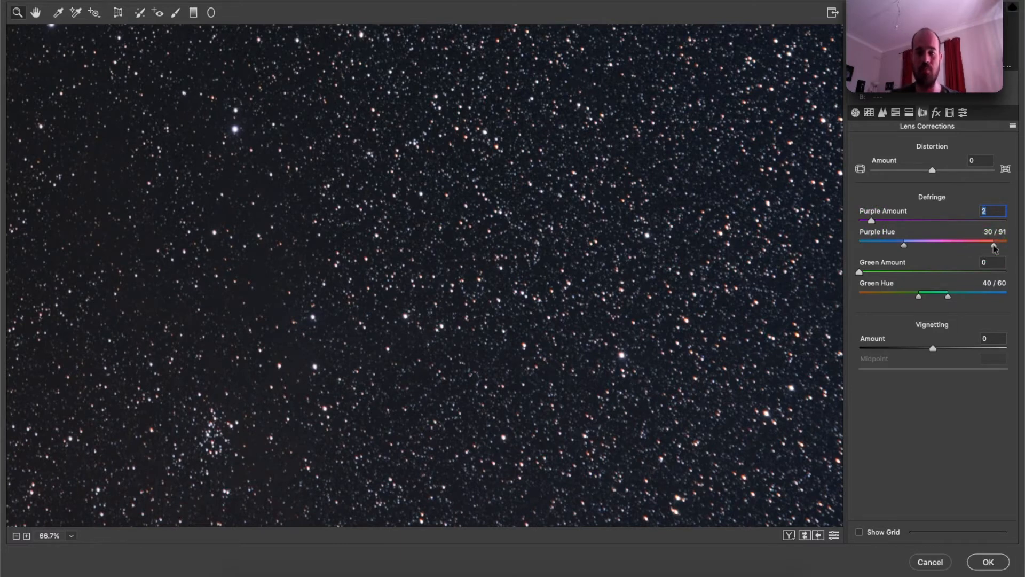
pyautogui.moveTo(905, 246); pyautogui.dragTo(919, 246)
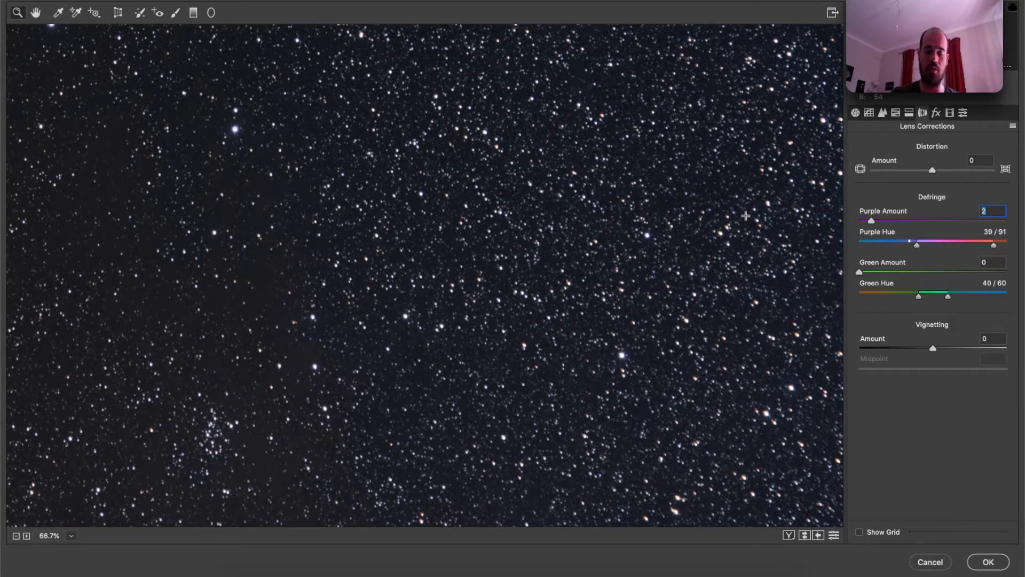
pyautogui.press('super+0')
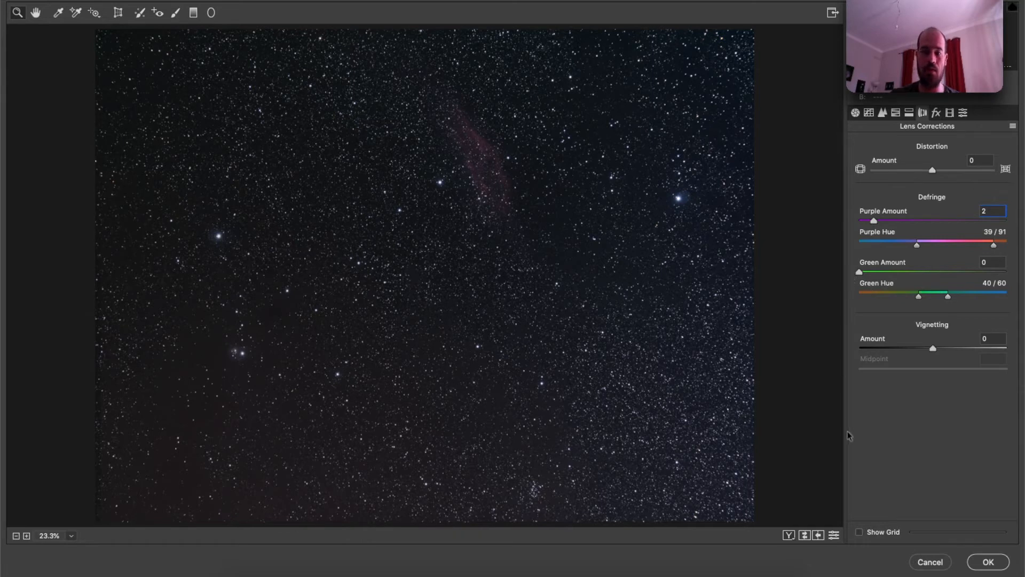
# Step: Sample background areas with the White Balance tool, set Tint to -8 and apply the Camera Raw Filter
pyautogui.click(856, 112)
pyautogui.click(56, 16)
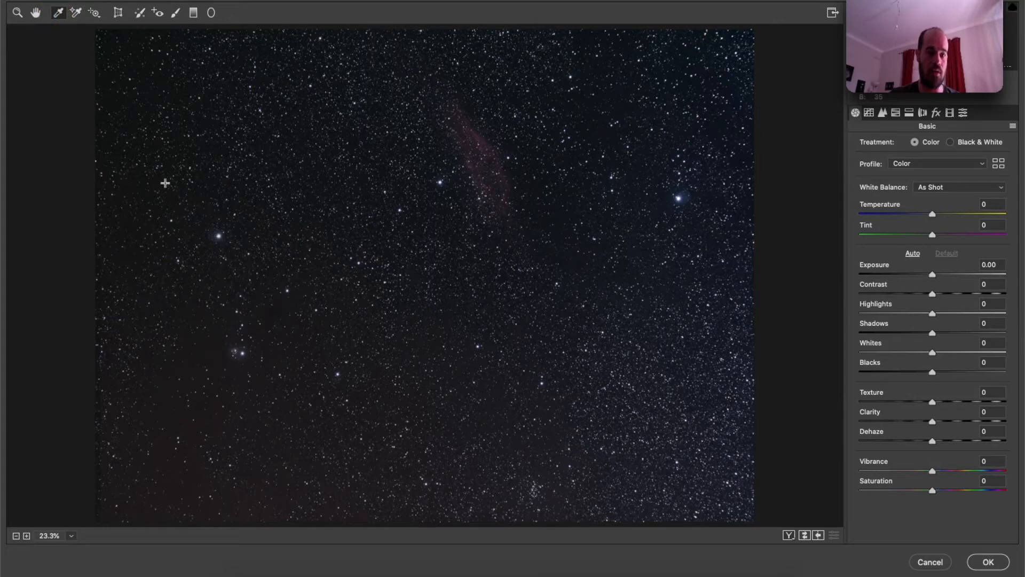
pyautogui.click(210, 344)
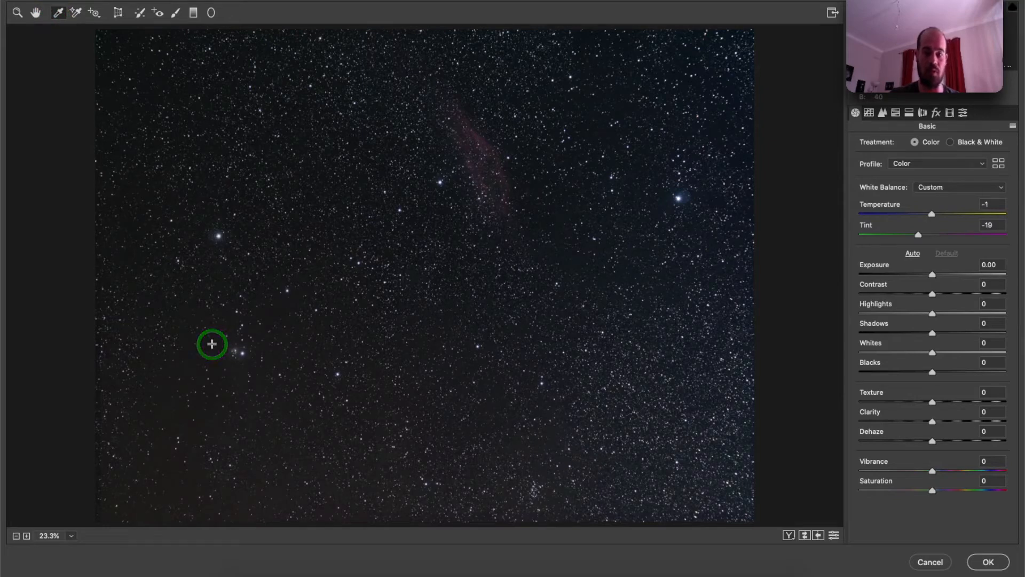
pyautogui.click(704, 403)
pyautogui.click(500, 396)
pyautogui.click(321, 383)
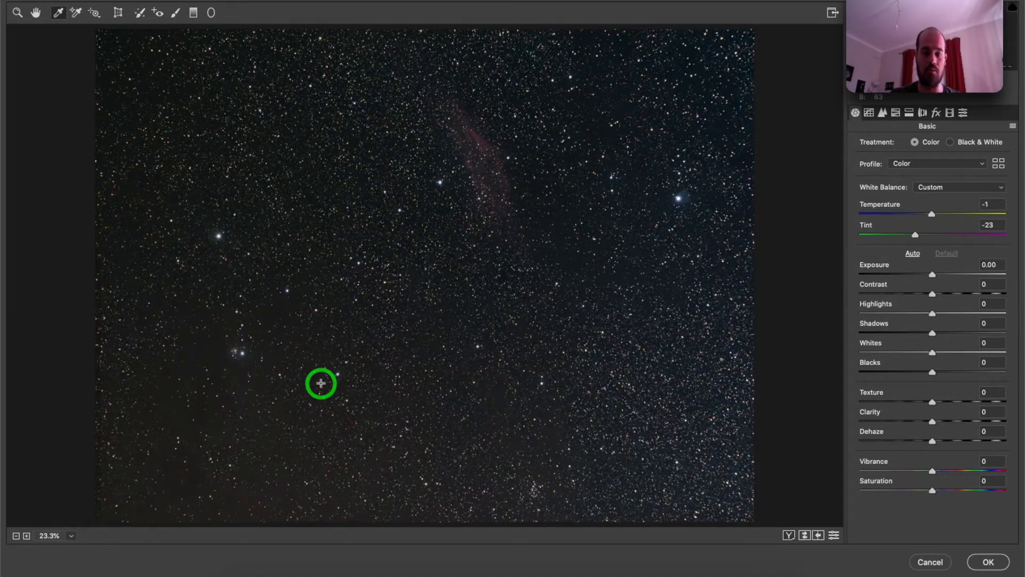
pyautogui.click(357, 377)
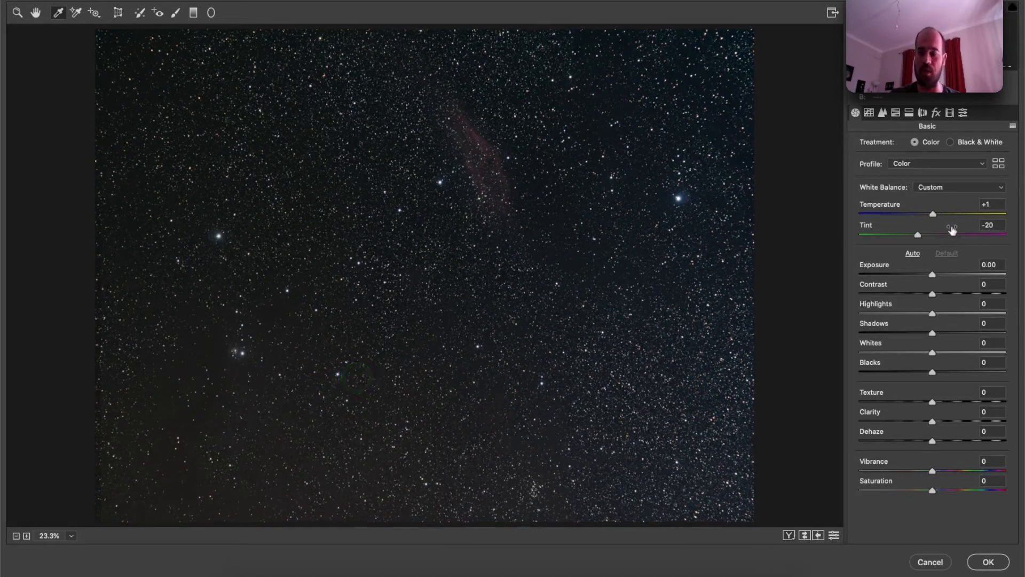
pyautogui.moveTo(919, 235); pyautogui.dragTo(928, 238)
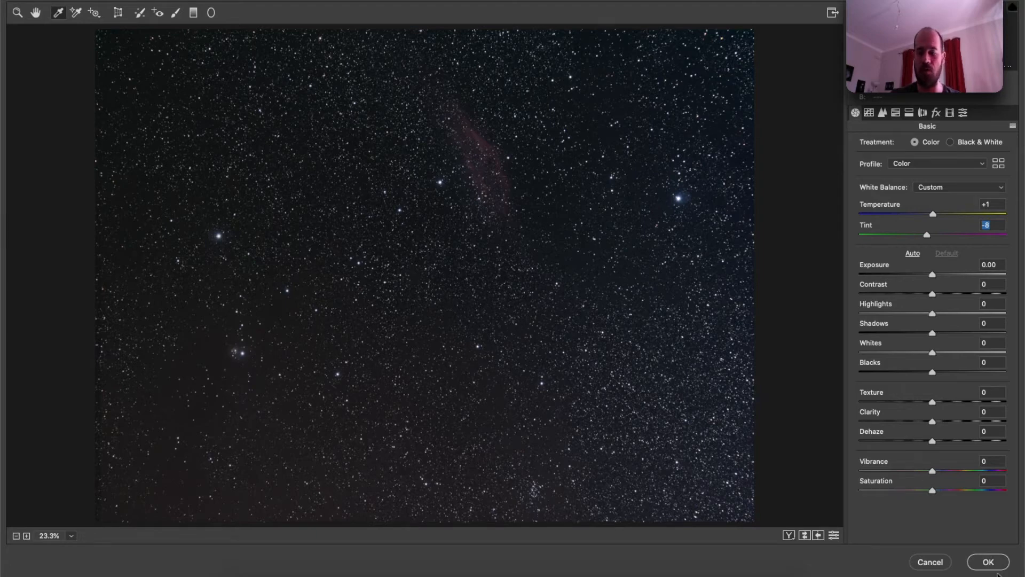
pyautogui.click(997, 563)
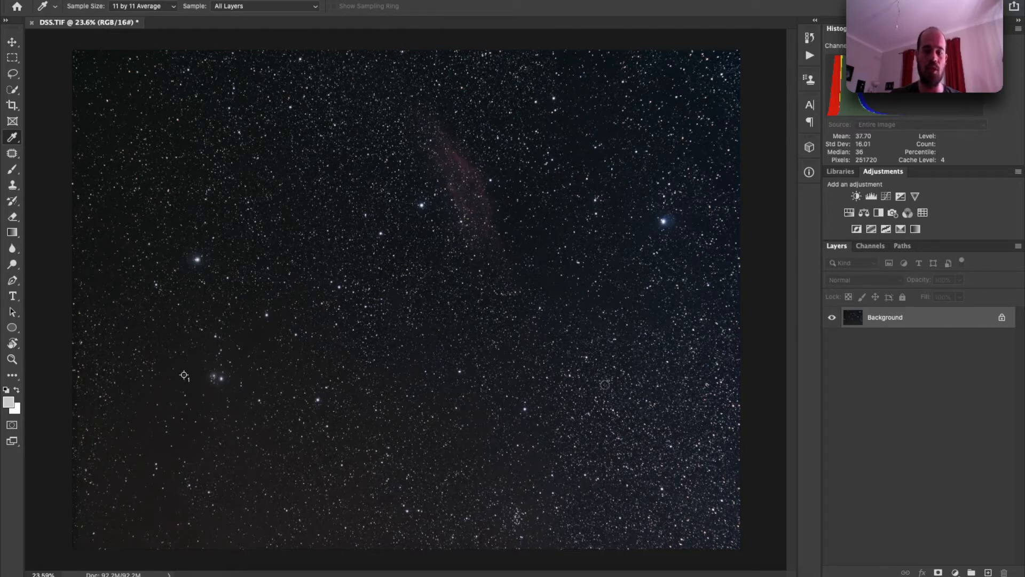
# Step: Run the Make Stars Smaller action from the Astronomy Tools v1_6 set on the image
pyautogui.click(809, 54)
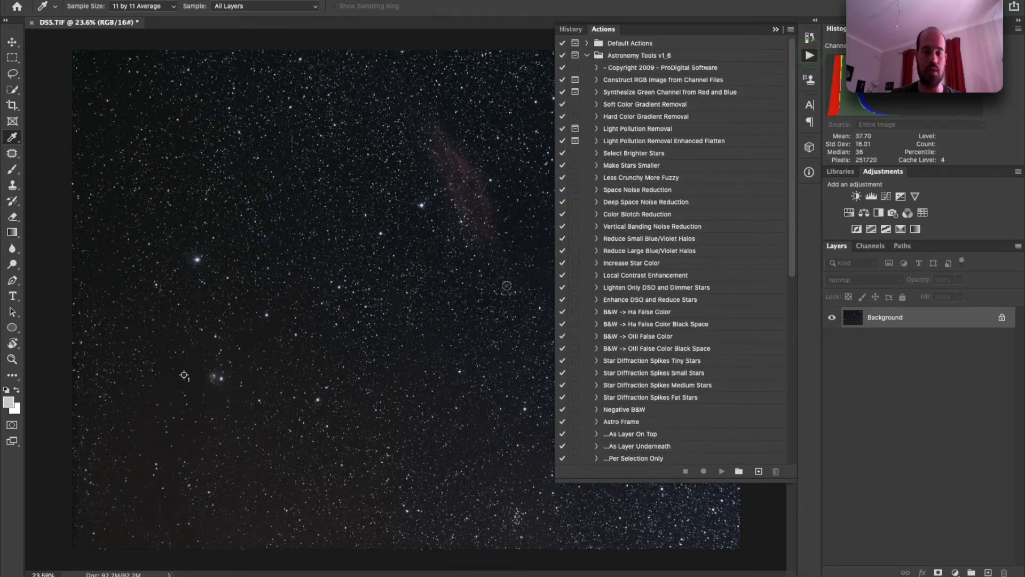
pyautogui.click(588, 56)
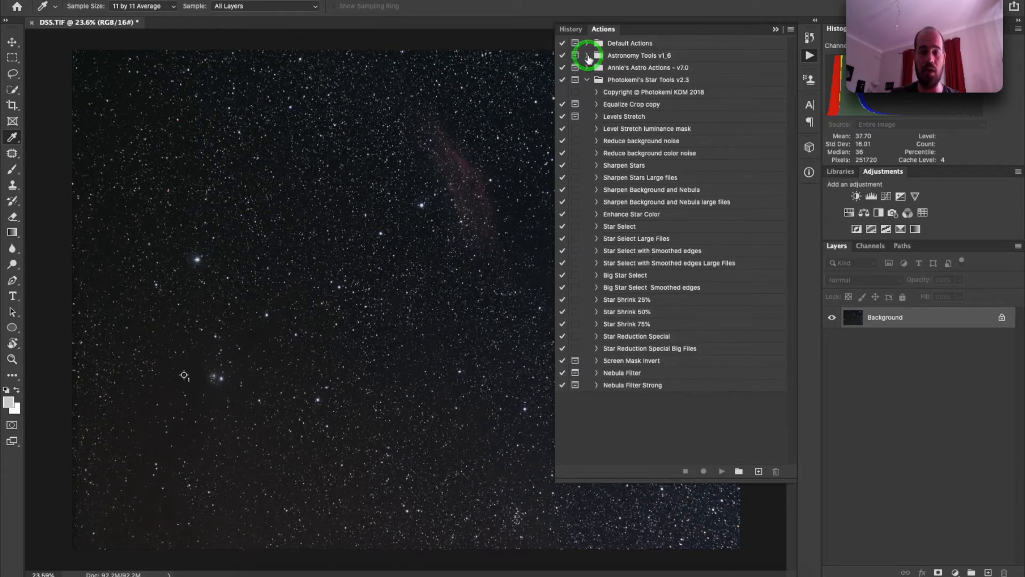
pyautogui.click(588, 80)
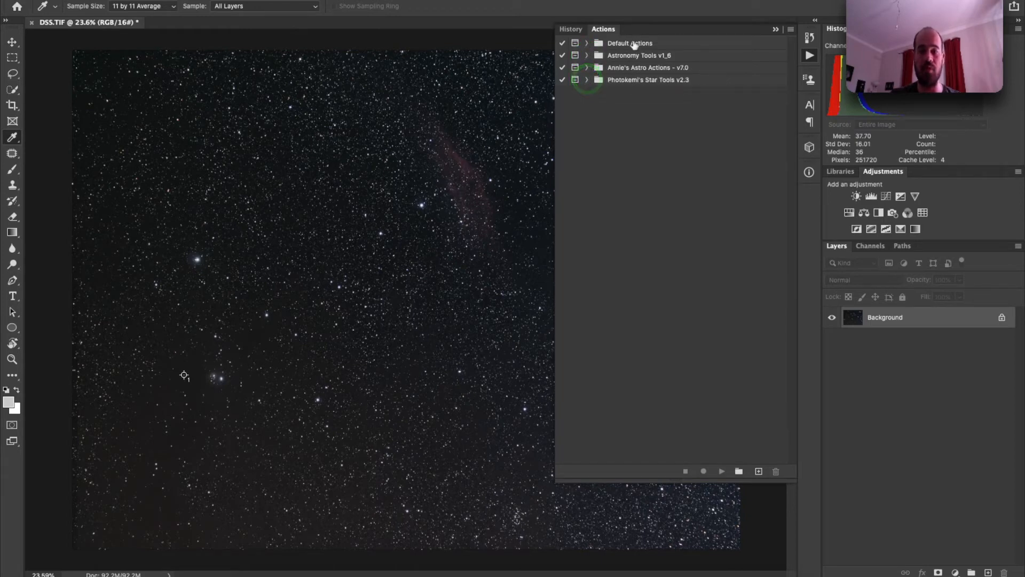
pyautogui.click(587, 56)
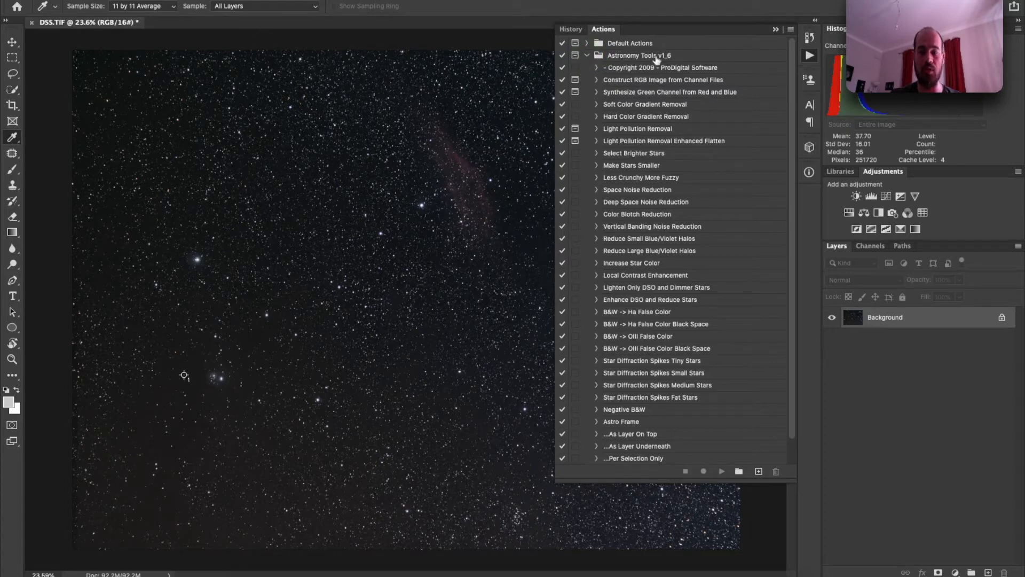
pyautogui.click(632, 165)
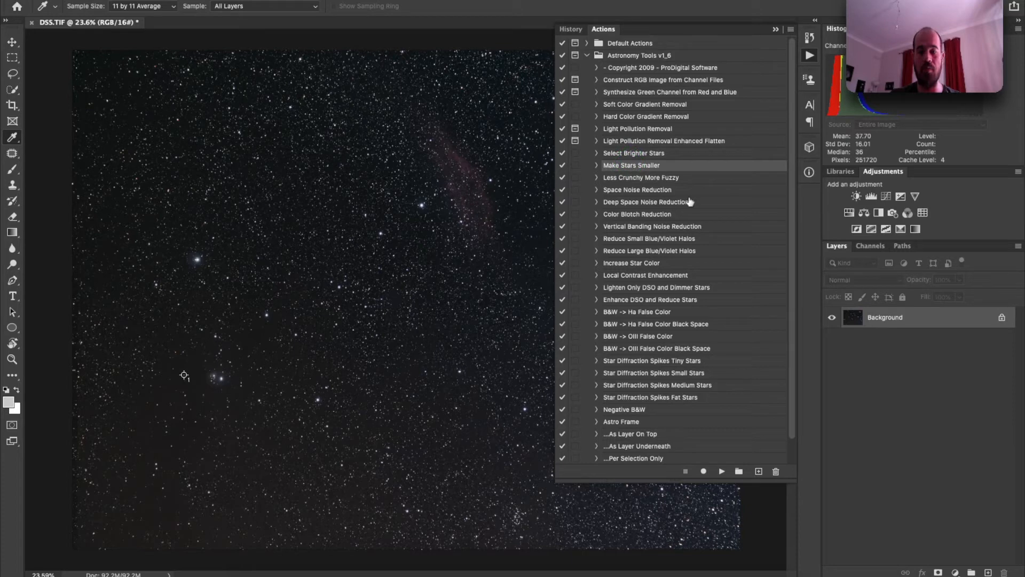
pyautogui.click(722, 472)
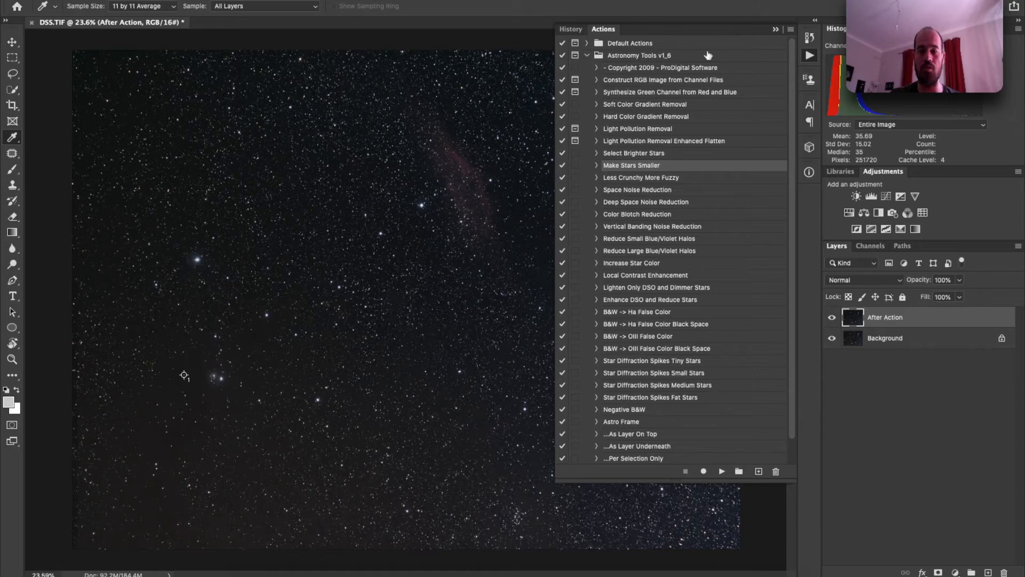
pyautogui.click(775, 29)
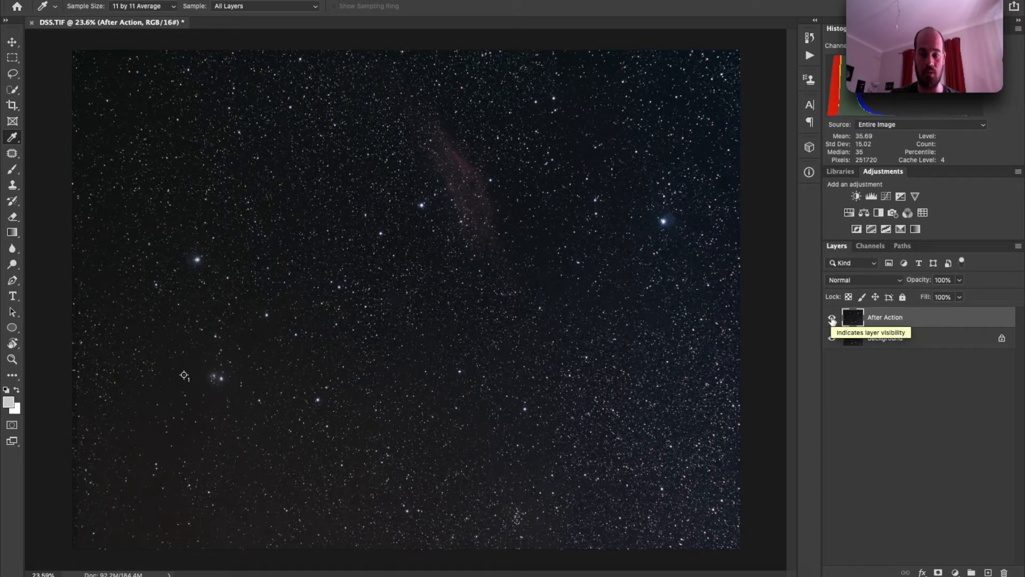
# Step: Compare the image with and without the After Action layer and check its opacity control
pyautogui.click(833, 319)
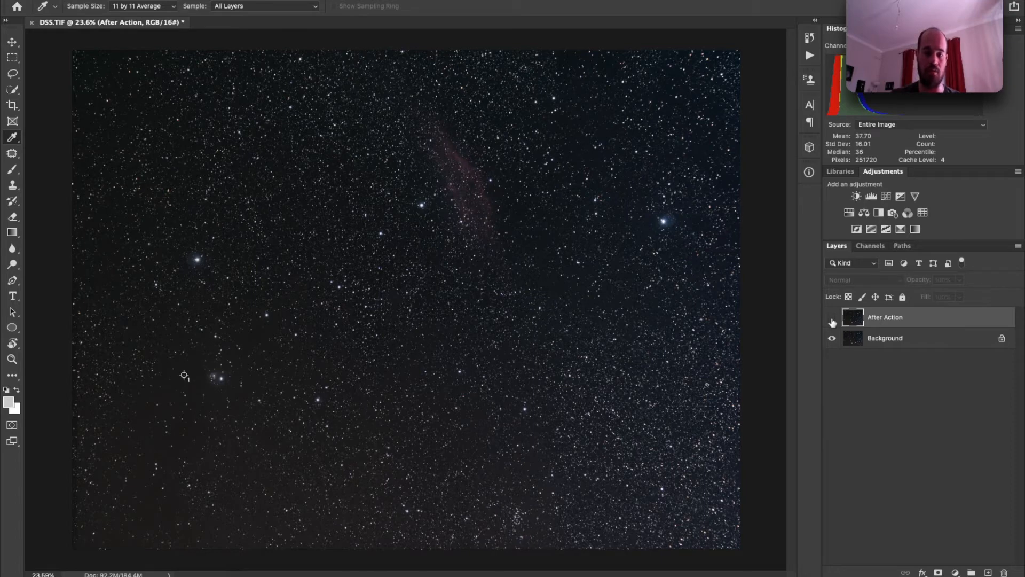
pyautogui.click(832, 319)
pyautogui.click(832, 319)
pyautogui.click(832, 319)
pyautogui.click(832, 319)
pyautogui.click(832, 318)
pyautogui.click(833, 319)
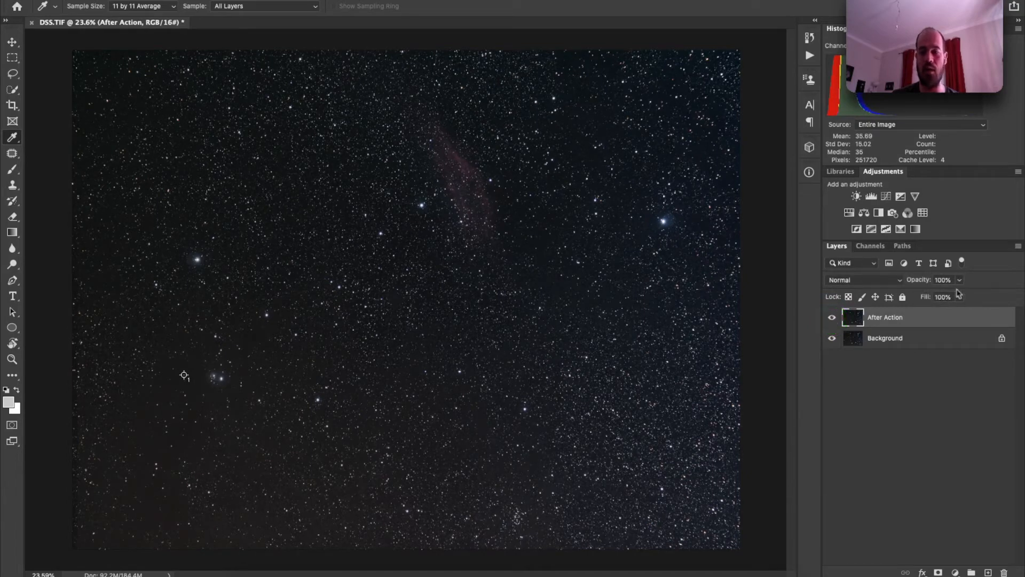
pyautogui.moveTo(960, 280); pyautogui.dragTo(976, 299)
pyautogui.click(970, 380)
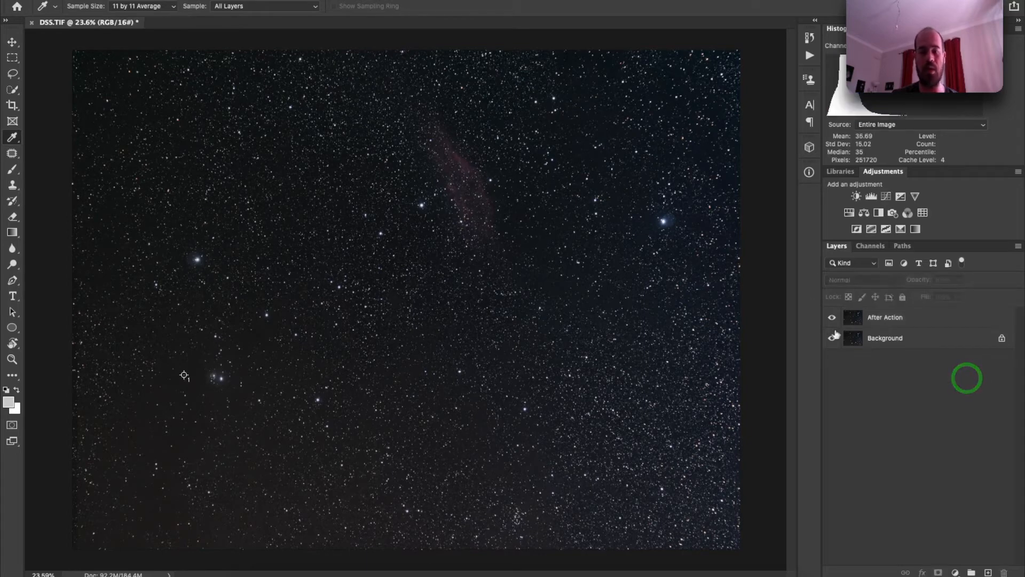
# Step: Run the Soft Color Gradient Removal action from the Astronomy Tools v1_6 set
pyautogui.click(809, 55)
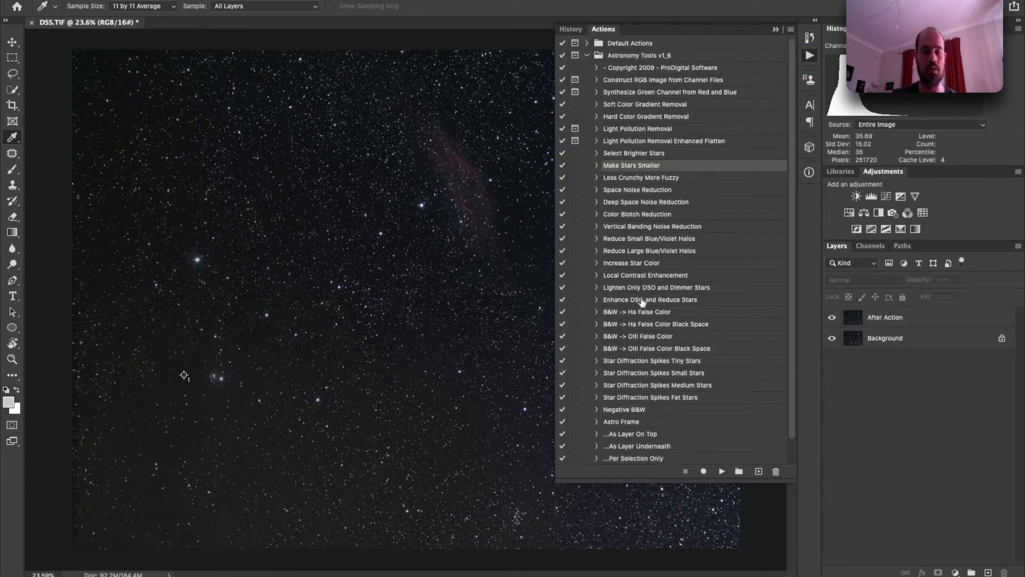
pyautogui.click(656, 105)
pyautogui.click(722, 471)
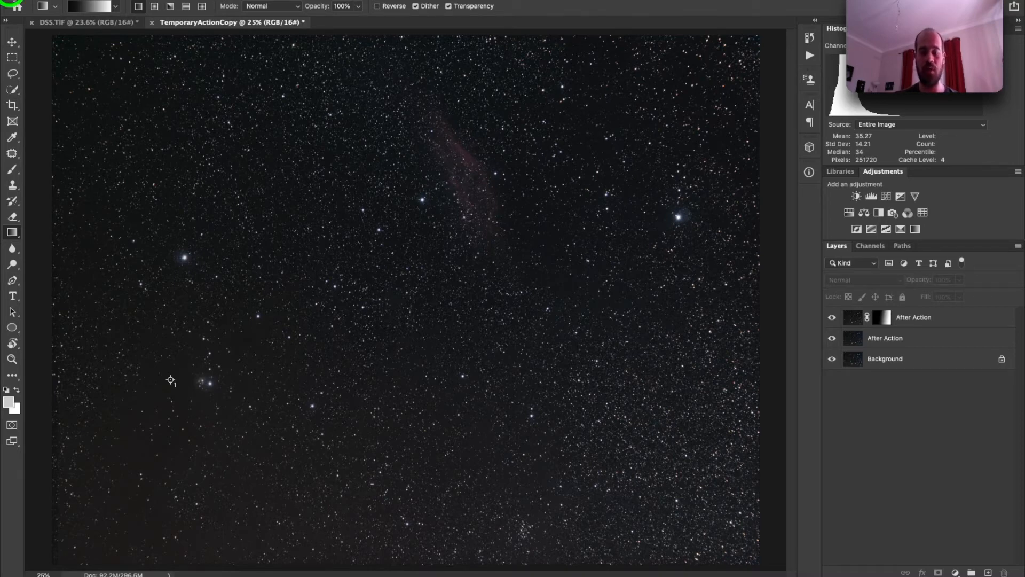
# Step: Close the open Photoshop images without saving
pyautogui.press('super+w')
pyautogui.click(474, 187)
pyautogui.click(474, 187)
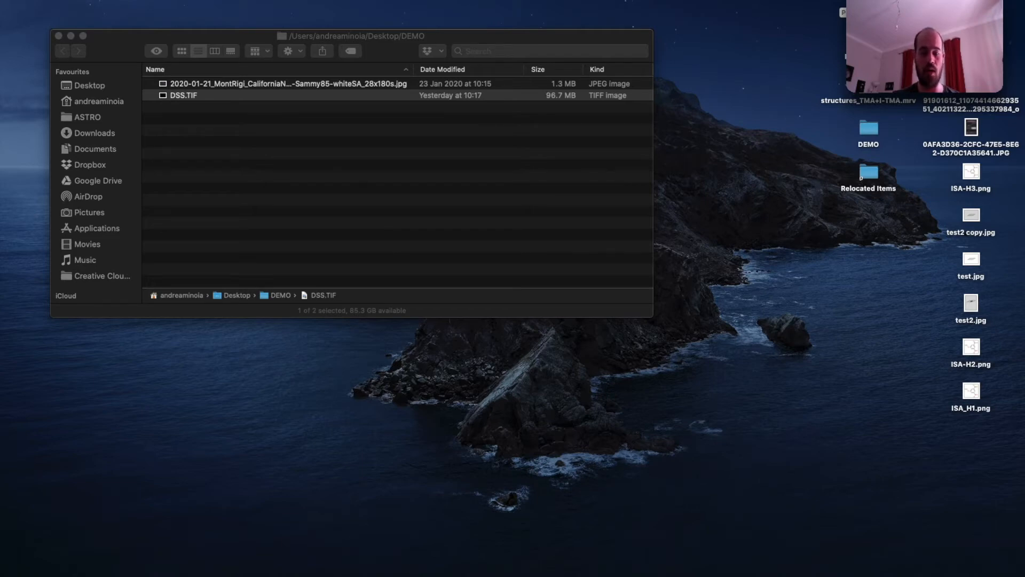
# Step: Launch StarTools and dismiss the Photoshop clipboard message and the StarTools welcome message
pyautogui.press('super+space')
pyautogui.write('STAR')
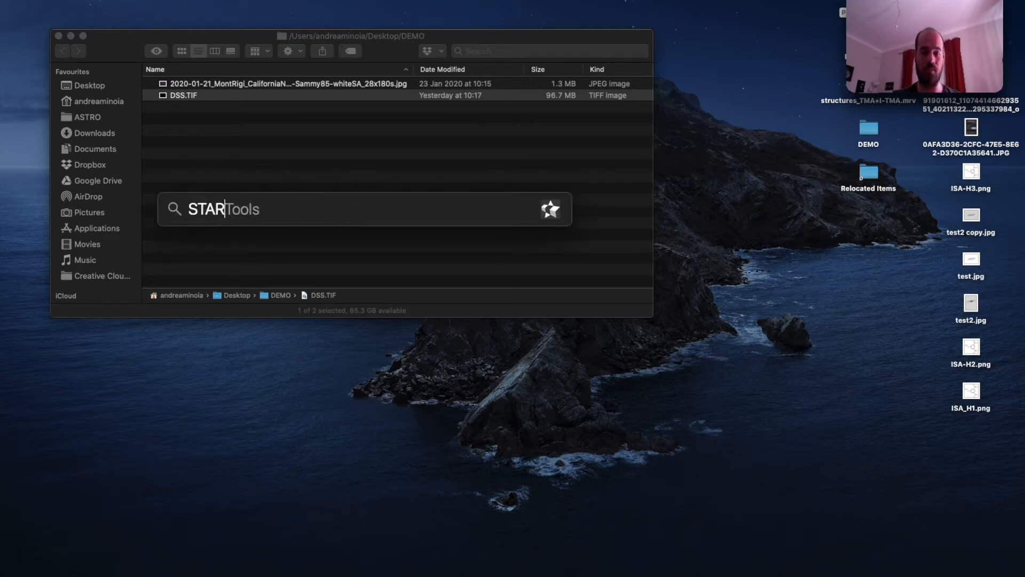
pyautogui.press('Return')
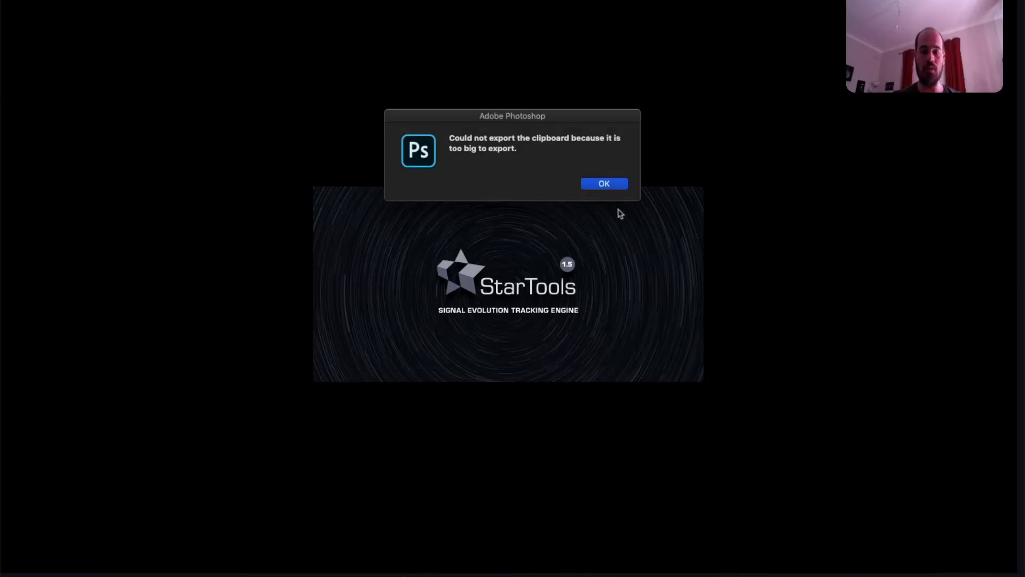
pyautogui.click(605, 183)
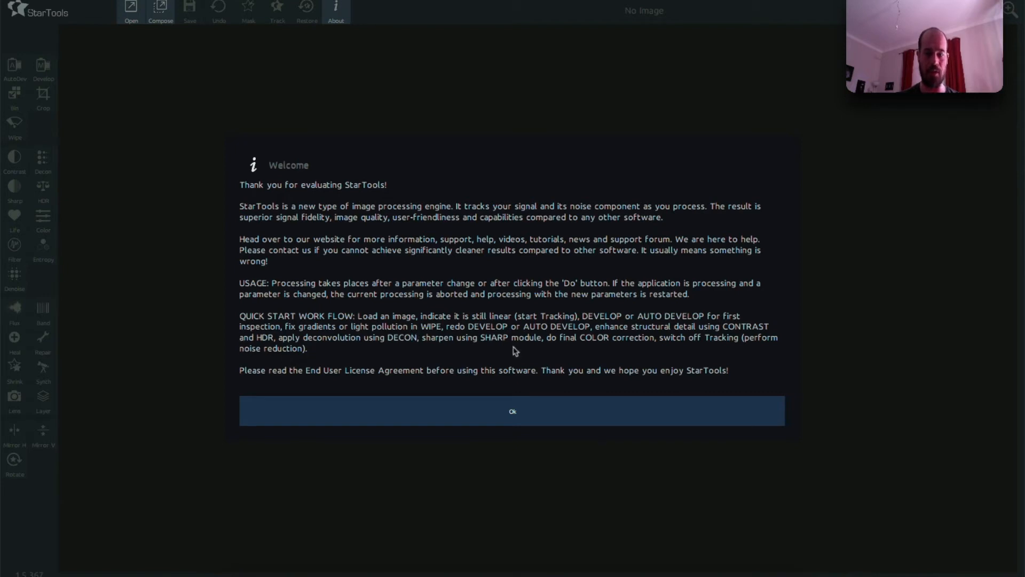
pyautogui.click(472, 411)
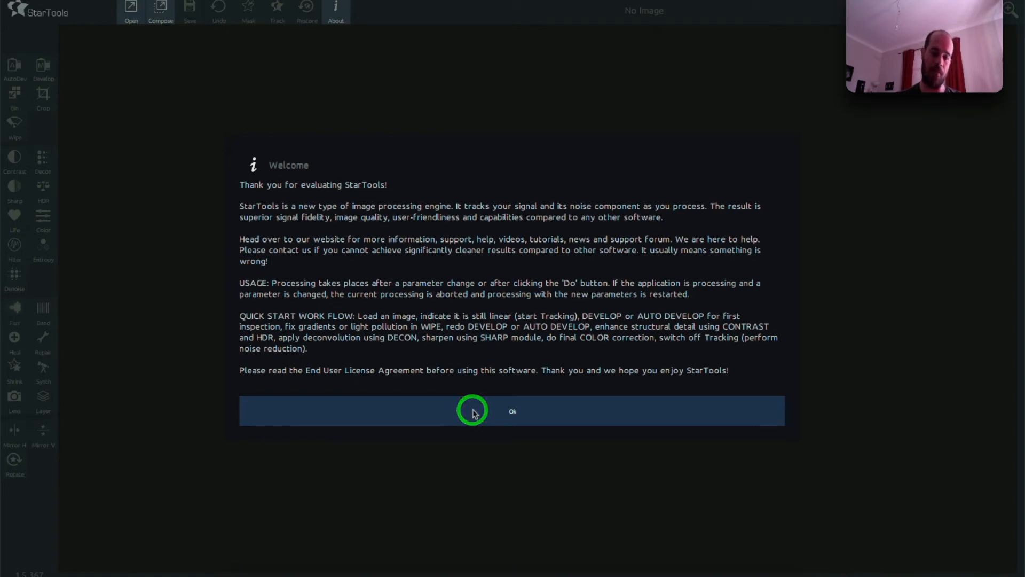
pyautogui.click(519, 417)
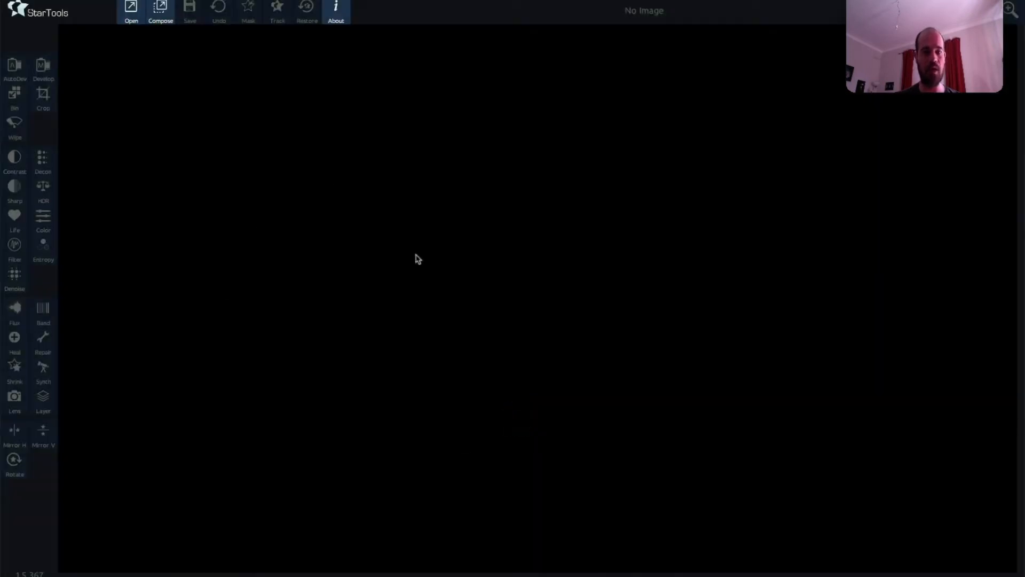
# Step: Open DSS.TIF from the DEMO folder as linear data that was not Bayered, or was Bayered and white balanced
pyautogui.click(128, 13)
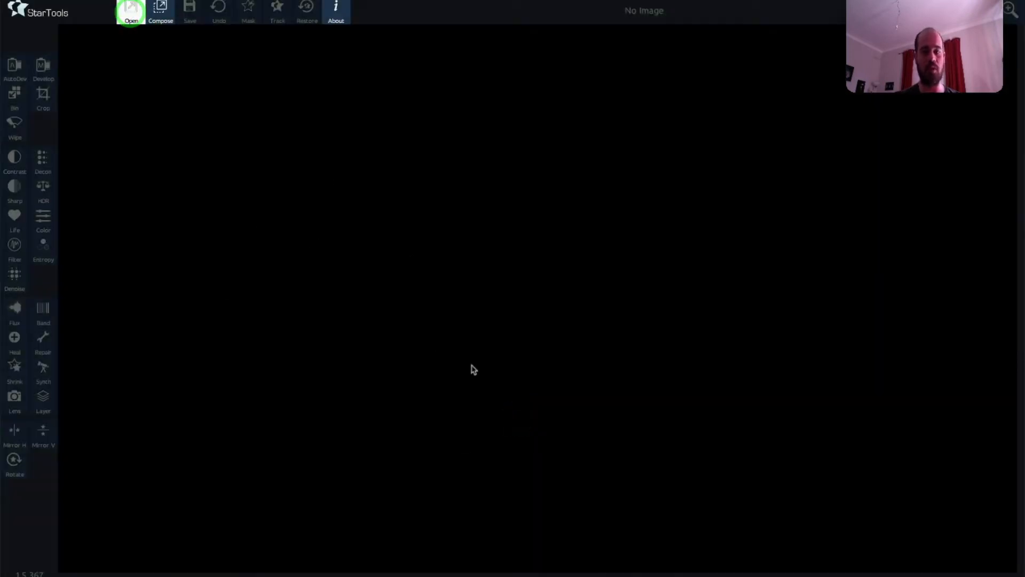
pyautogui.click(433, 128)
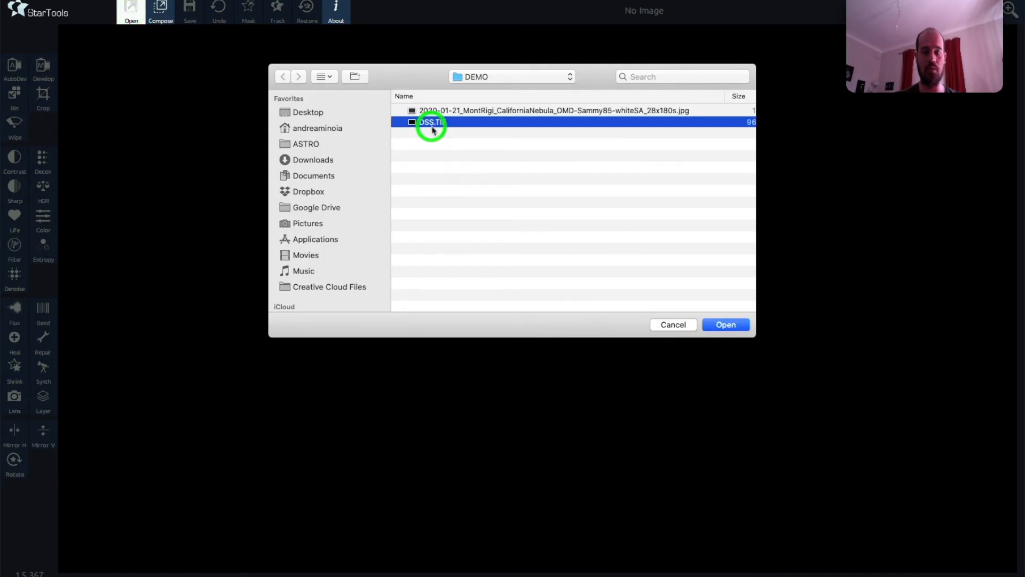
pyautogui.click(725, 324)
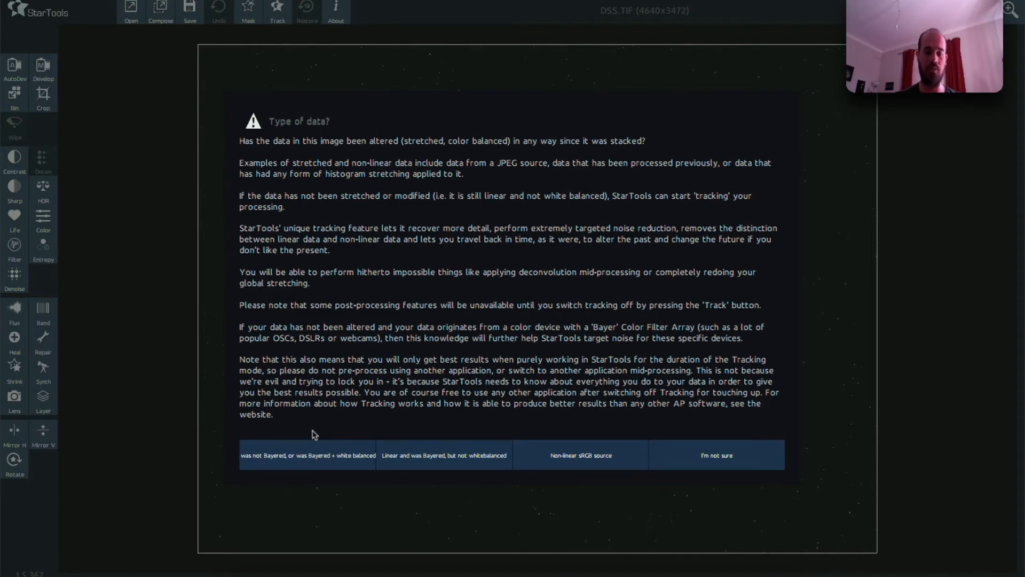
pyautogui.click(331, 464)
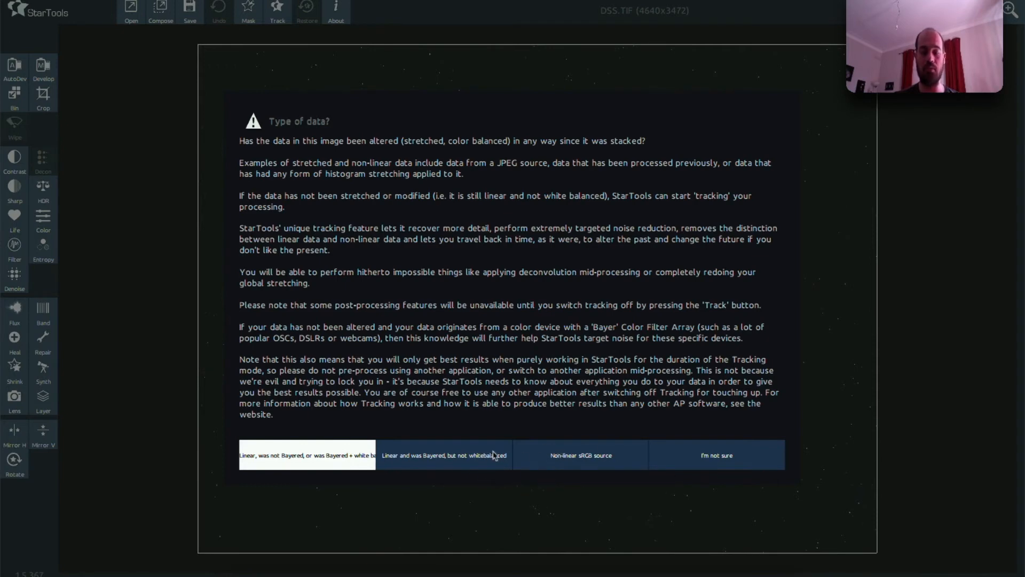
pyautogui.click(547, 463)
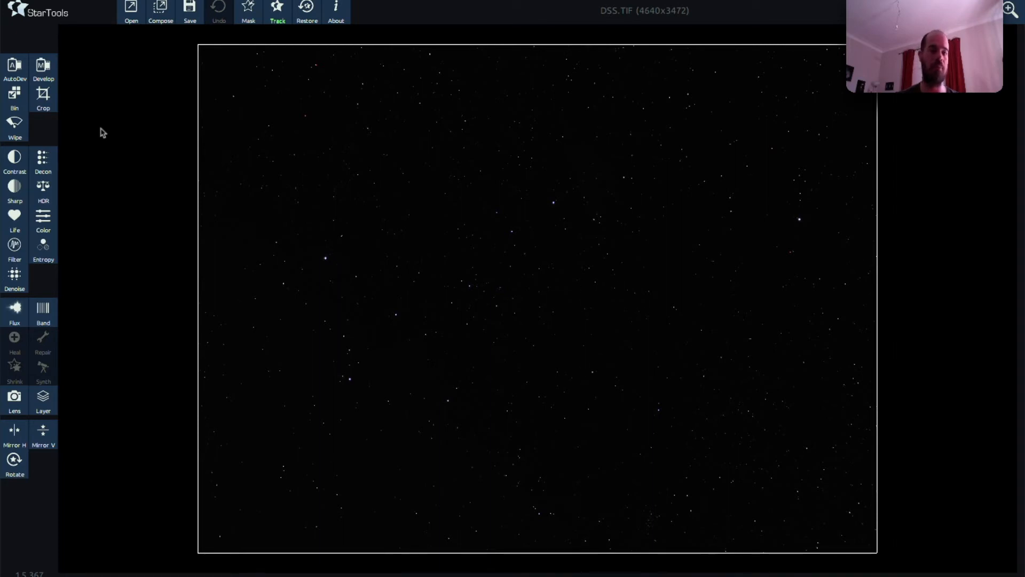
# Step: Stretch the whole image with AutoDev, inspect the enlarged preview for gradients and defects, and keep the result
pyautogui.click(17, 68)
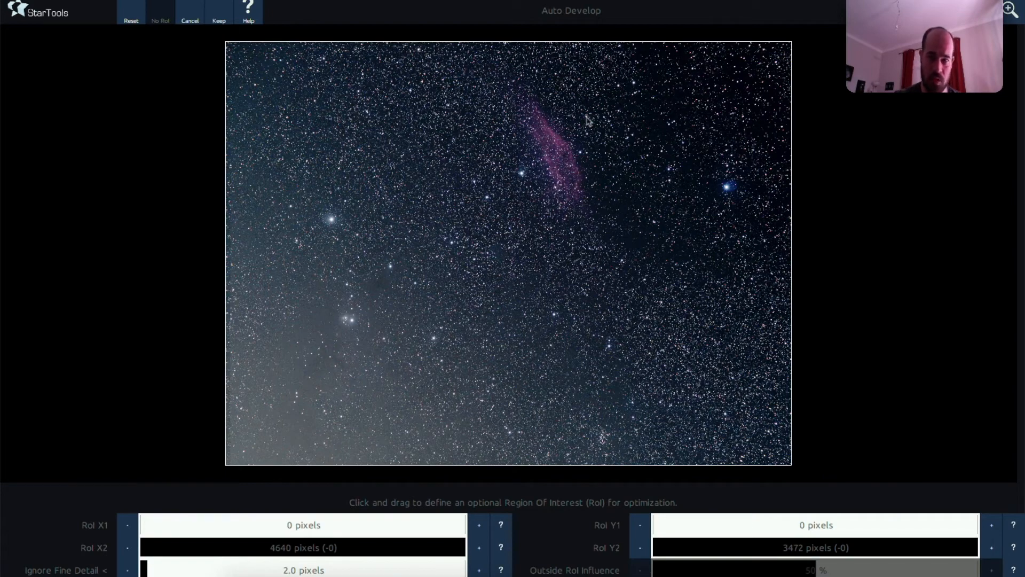
pyautogui.click(1010, 16)
pyautogui.click(1009, 16)
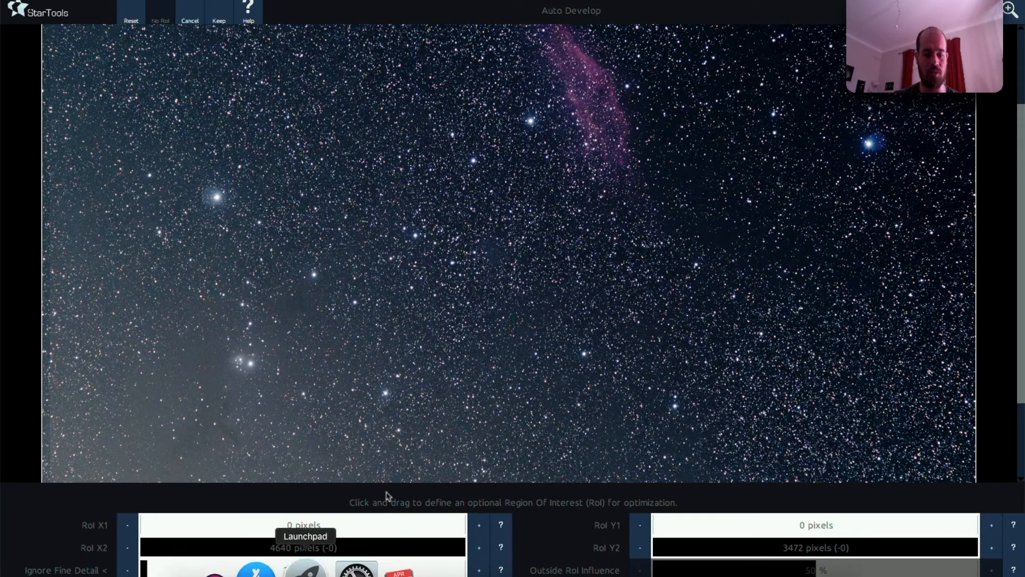
pyautogui.click(220, 21)
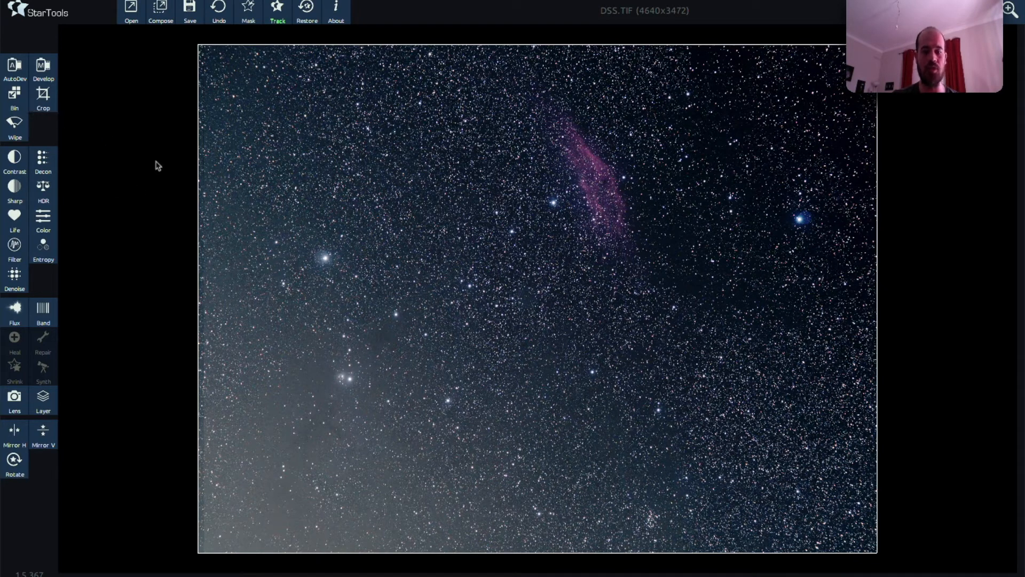
# Step: Crop the image edges, trimming most from the lower edge, to about 4368 x 3034 pixels and keep the crop
pyautogui.click(47, 100)
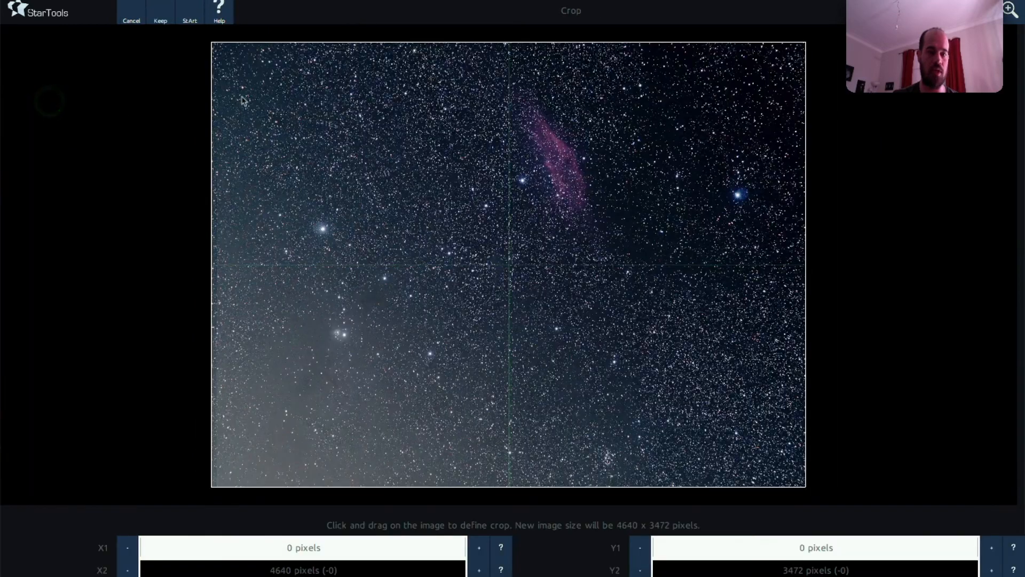
pyautogui.moveTo(231, 62); pyautogui.dragTo(791, 450)
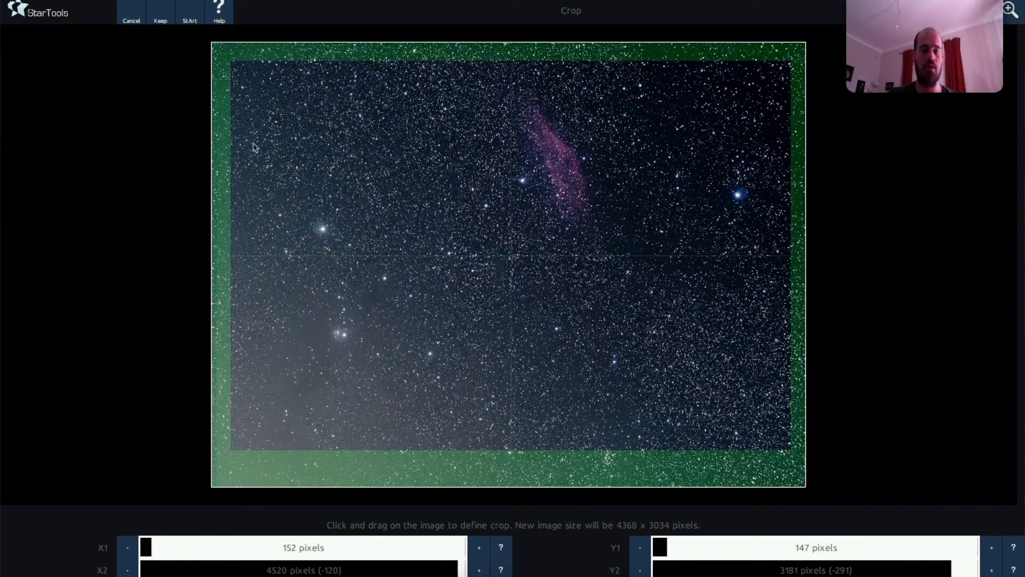
pyautogui.click(163, 15)
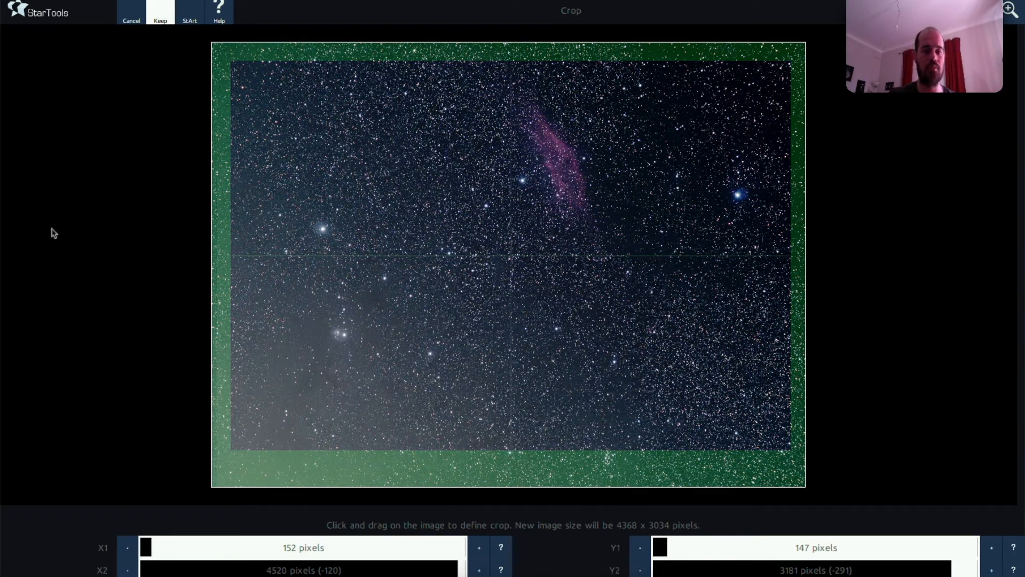
pyautogui.click(159, 21)
pyautogui.click(159, 21)
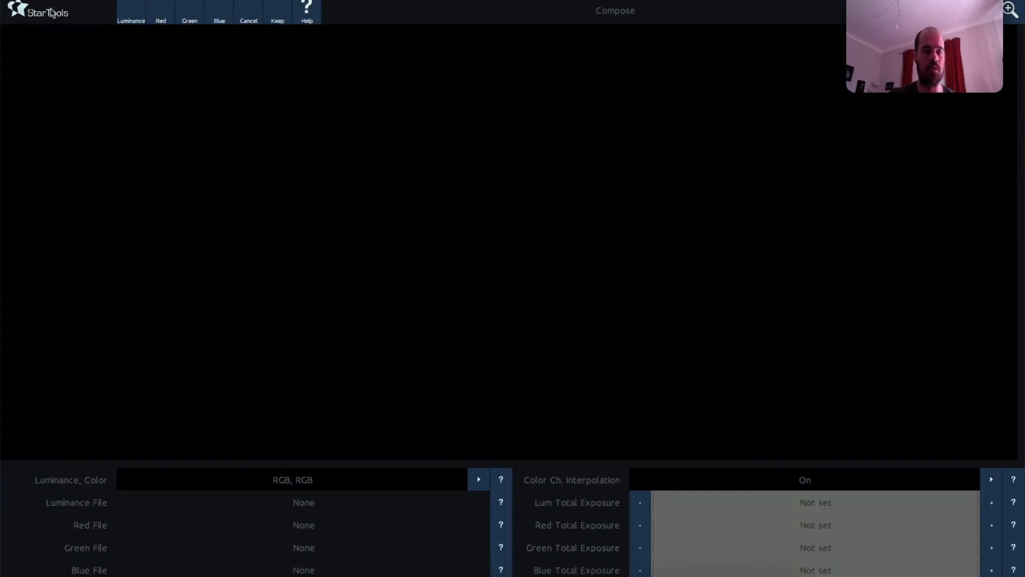
pyautogui.click(256, 23)
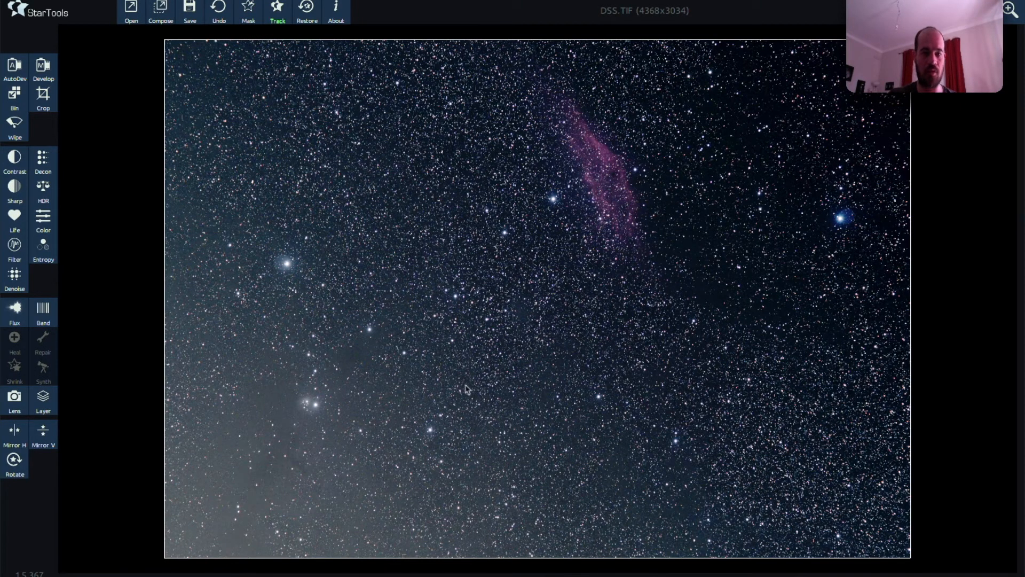
# Step: Remove the sky gradient with Wipe in Correct Color & Brightness mode at 75 % aggressiveness and keep the result
pyautogui.click(16, 133)
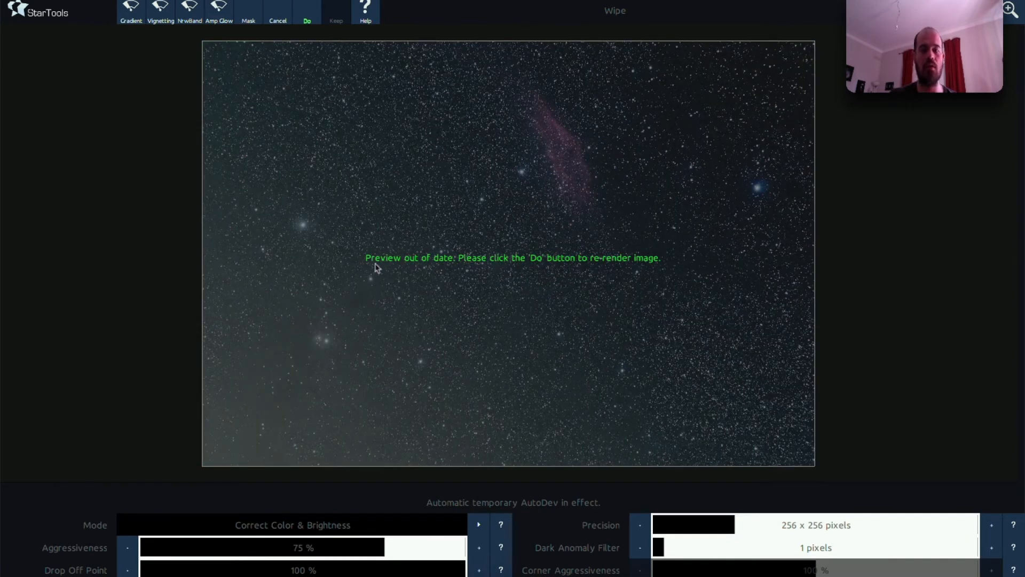
pyautogui.click(308, 18)
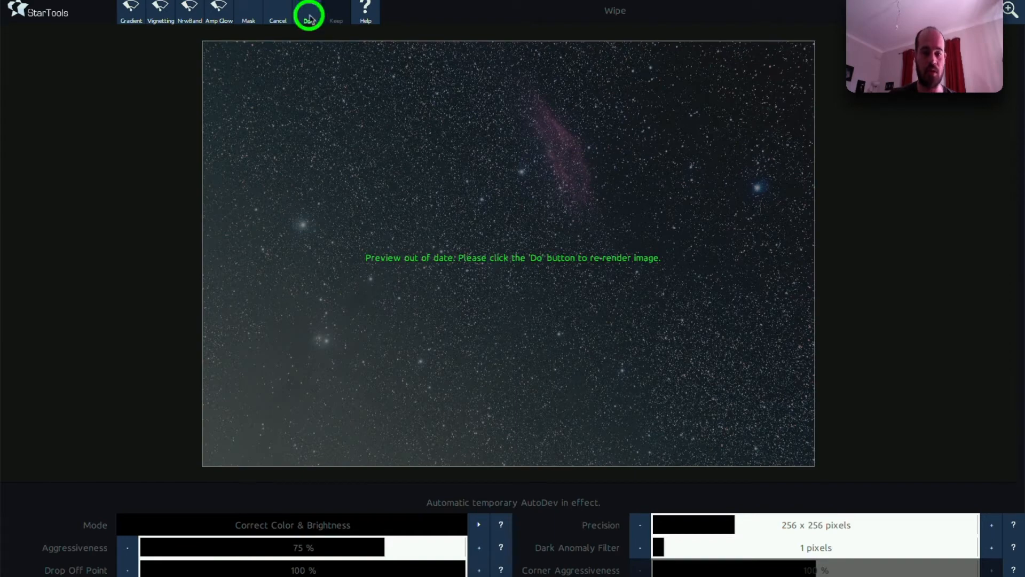
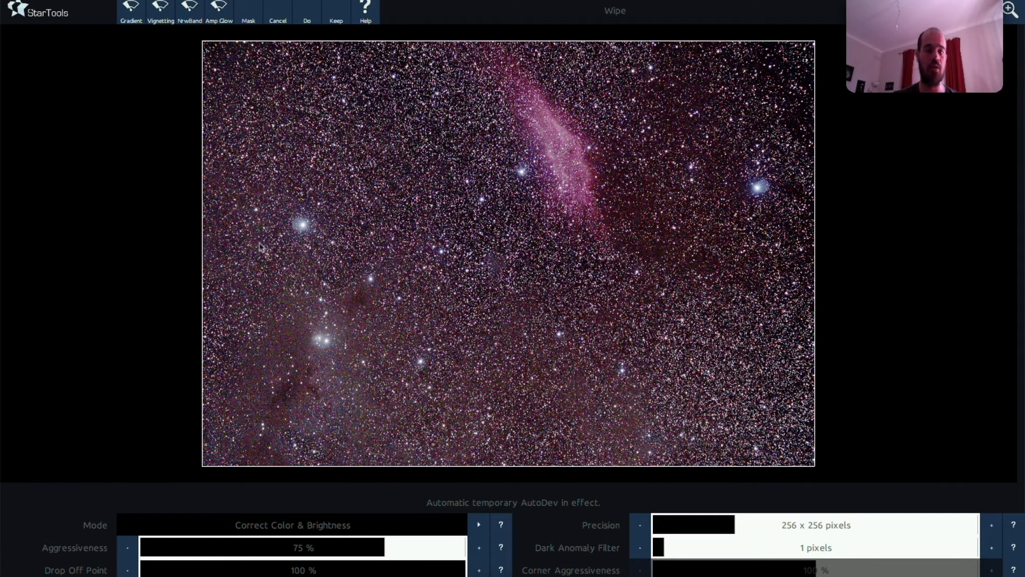
pyautogui.click(336, 21)
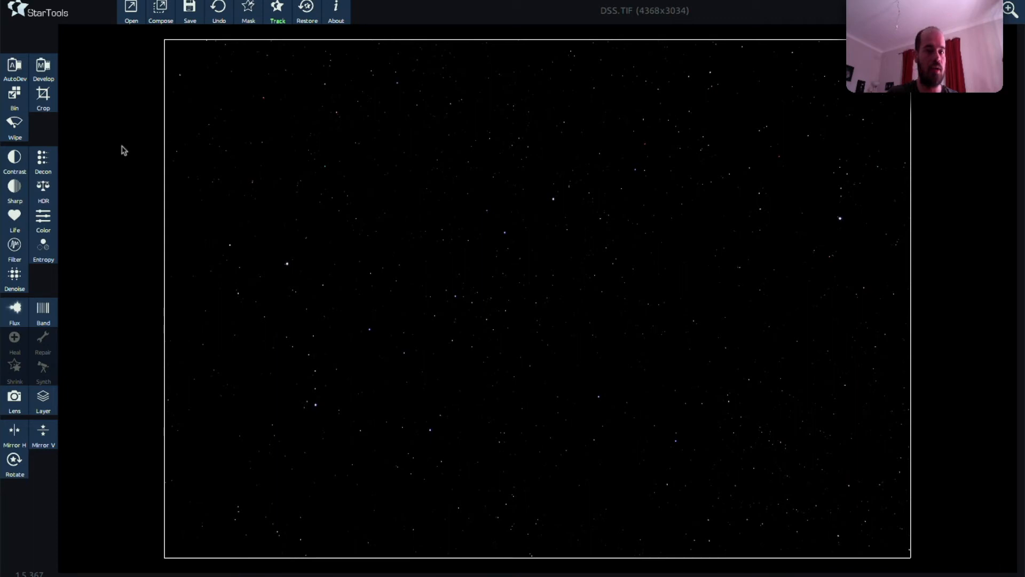
# Step: Run AutoDev again on the wiped data, stretching the image as-is, and keep the result
pyautogui.click(15, 75)
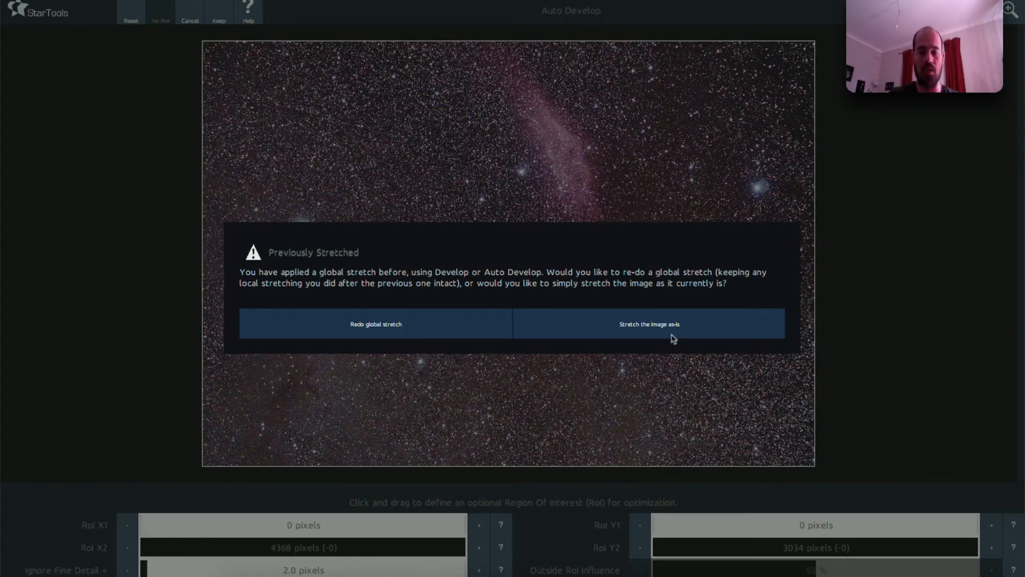
pyautogui.click(555, 336)
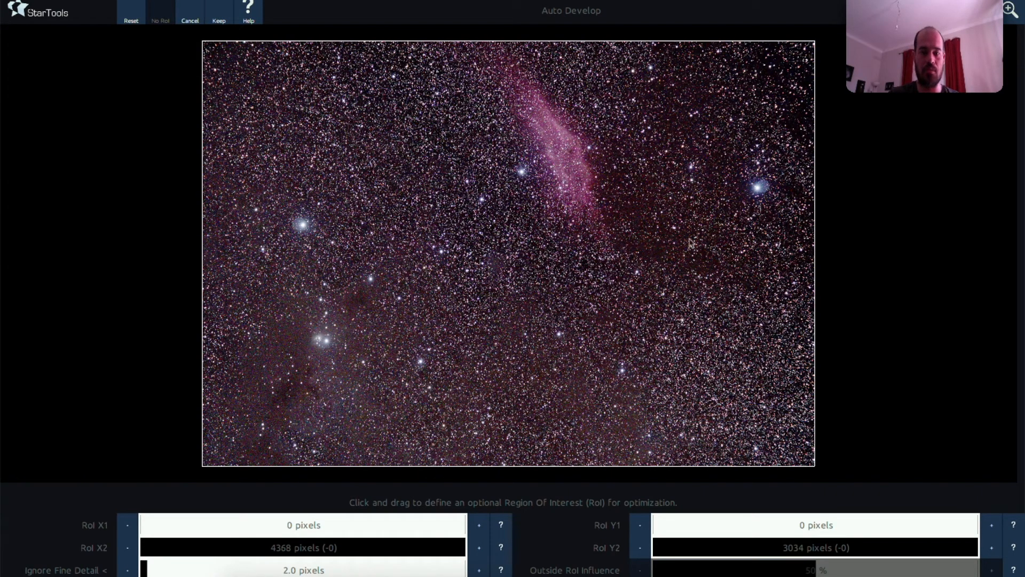
pyautogui.click(225, 21)
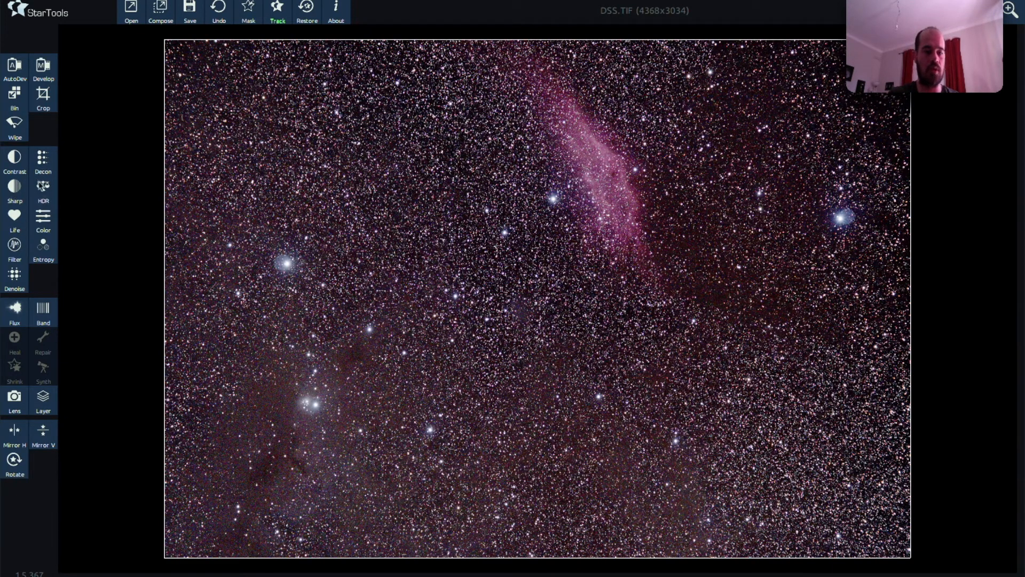
# Step: Calibrate the colors with Bright Saturation at 4.30 and LRGB Method Emulation set to RGB Ratio, and keep the result
pyautogui.click(48, 222)
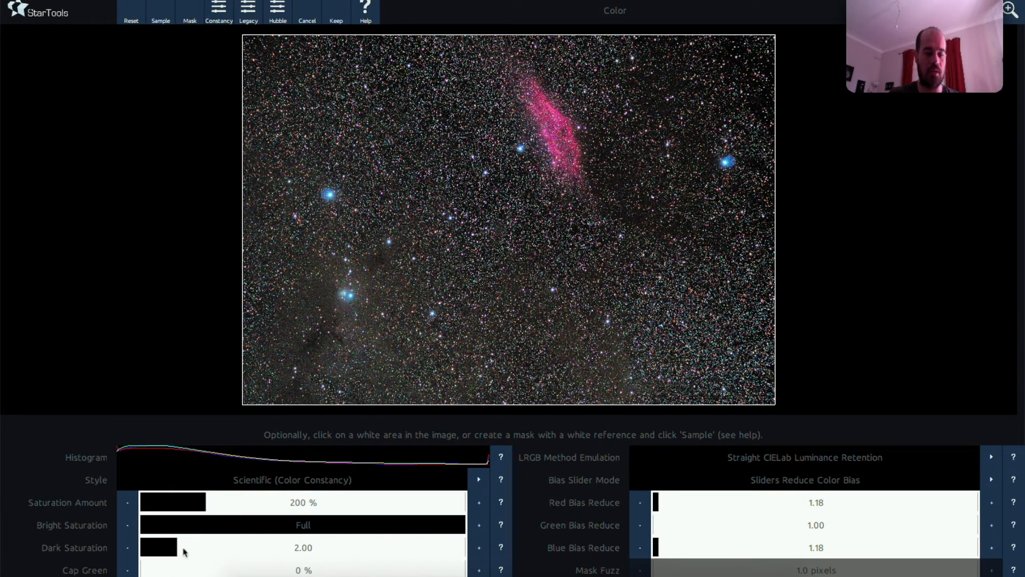
pyautogui.moveTo(463, 528); pyautogui.dragTo(260, 534)
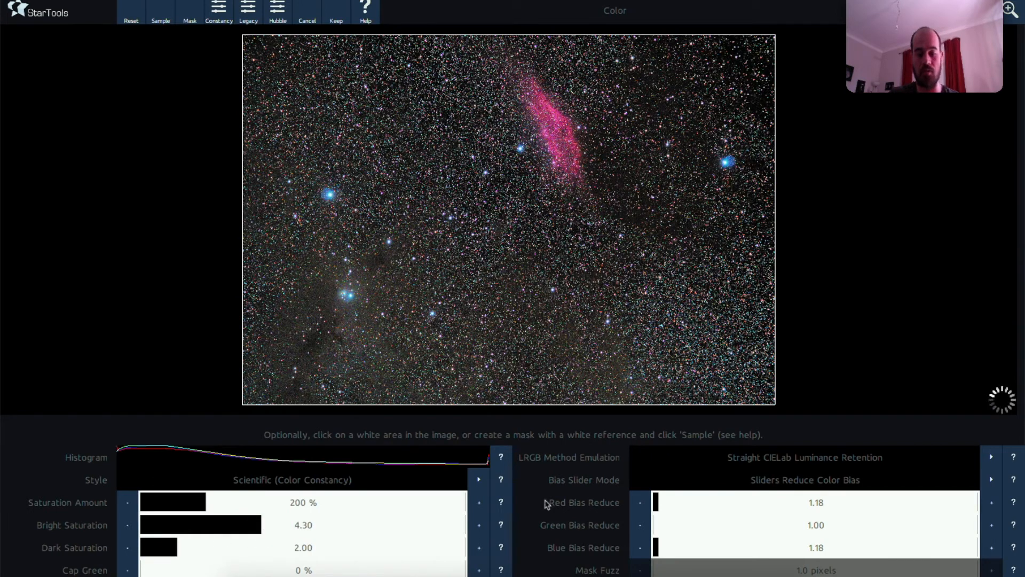
pyautogui.click(991, 458)
pyautogui.click(991, 459)
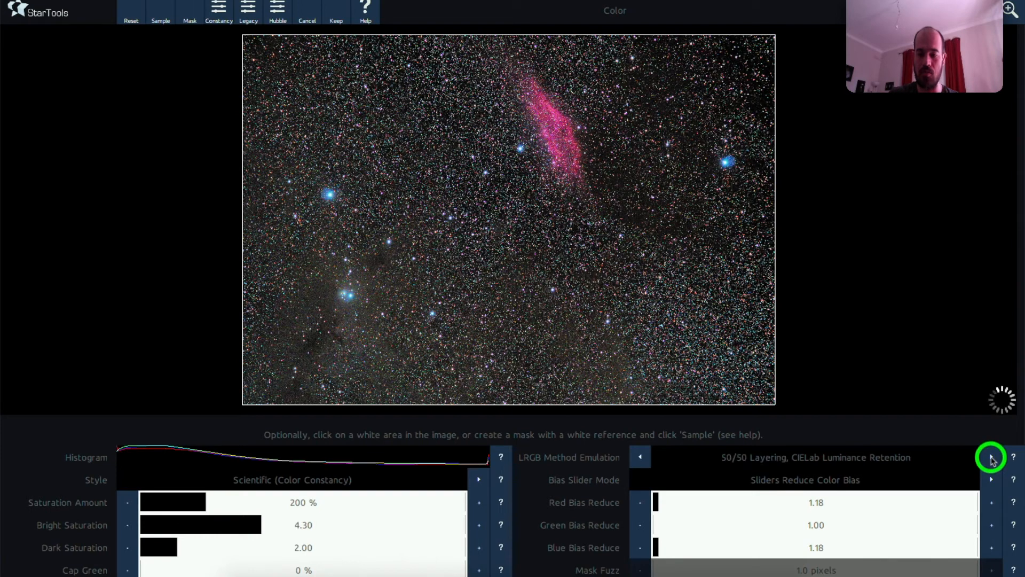
pyautogui.click(992, 458)
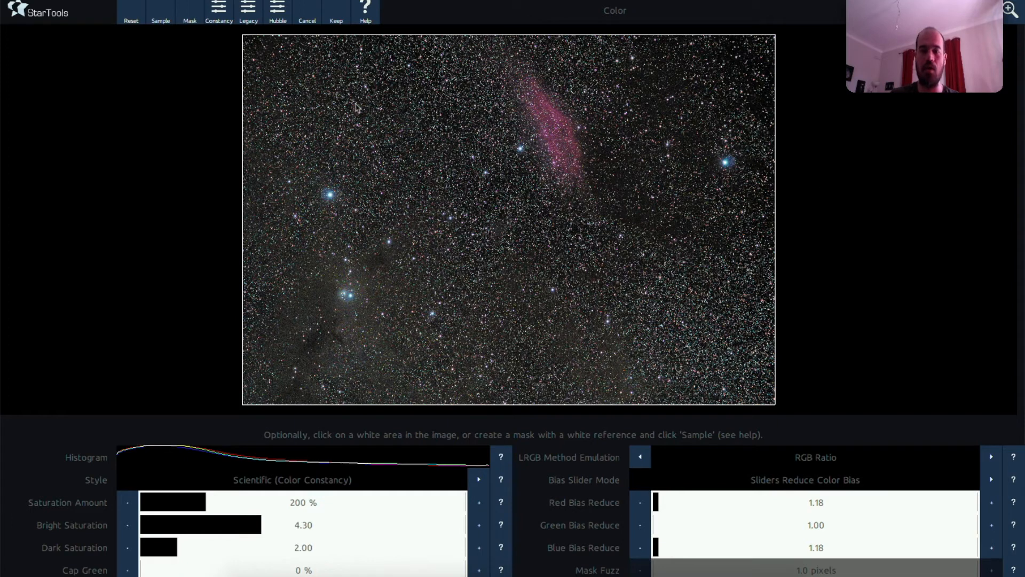
pyautogui.click(339, 25)
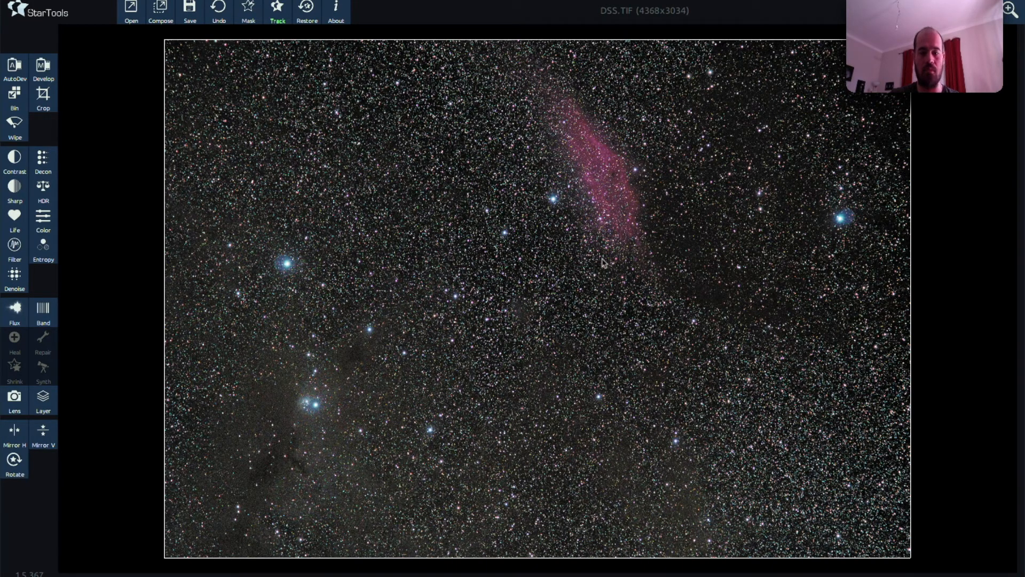
# Step: Stop tracking with final noise reduction and calibrate the denoise Grain Size to 3.9 pixels
pyautogui.click(278, 22)
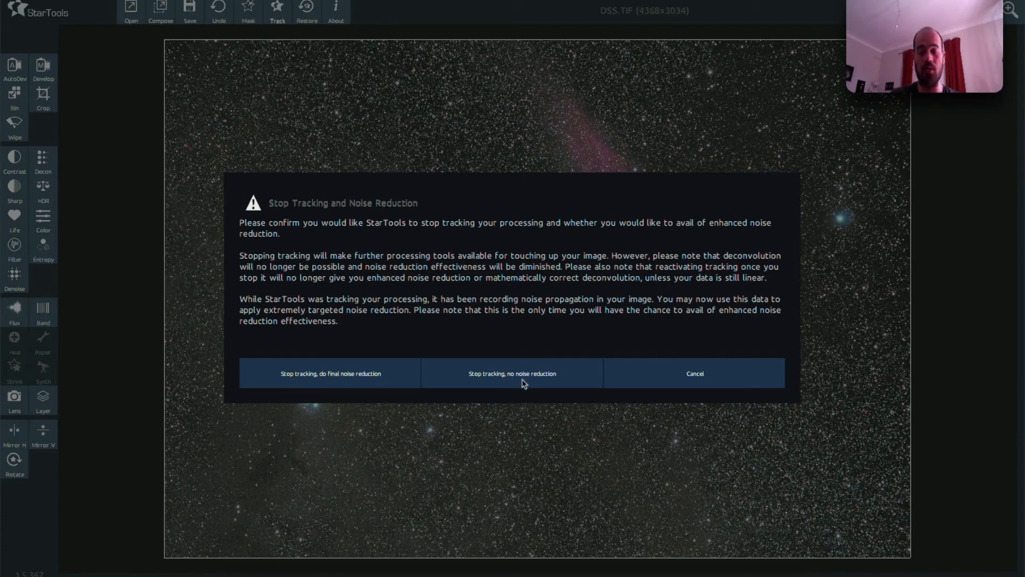
pyautogui.click(386, 378)
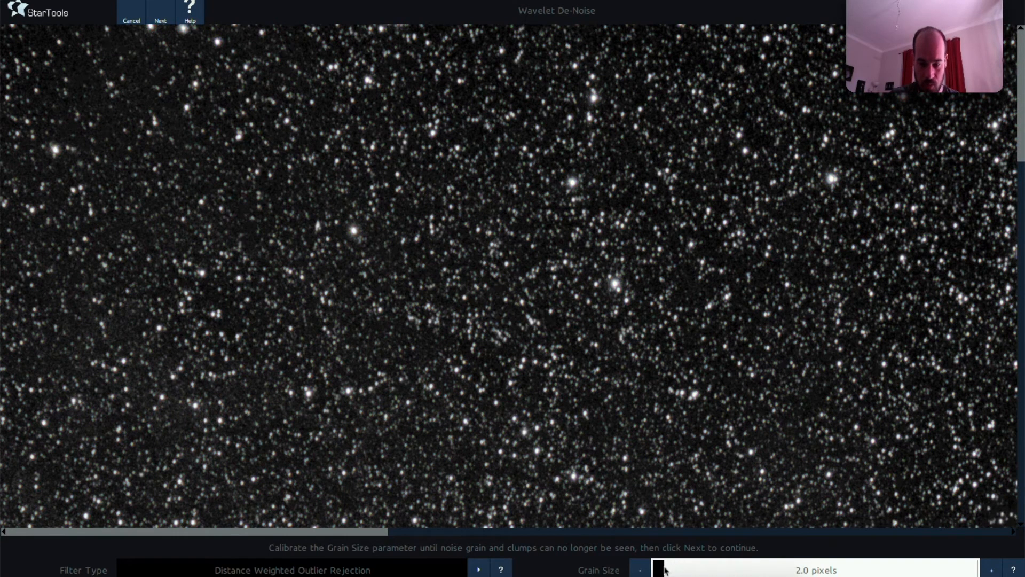
pyautogui.moveTo(663, 571); pyautogui.dragTo(691, 570)
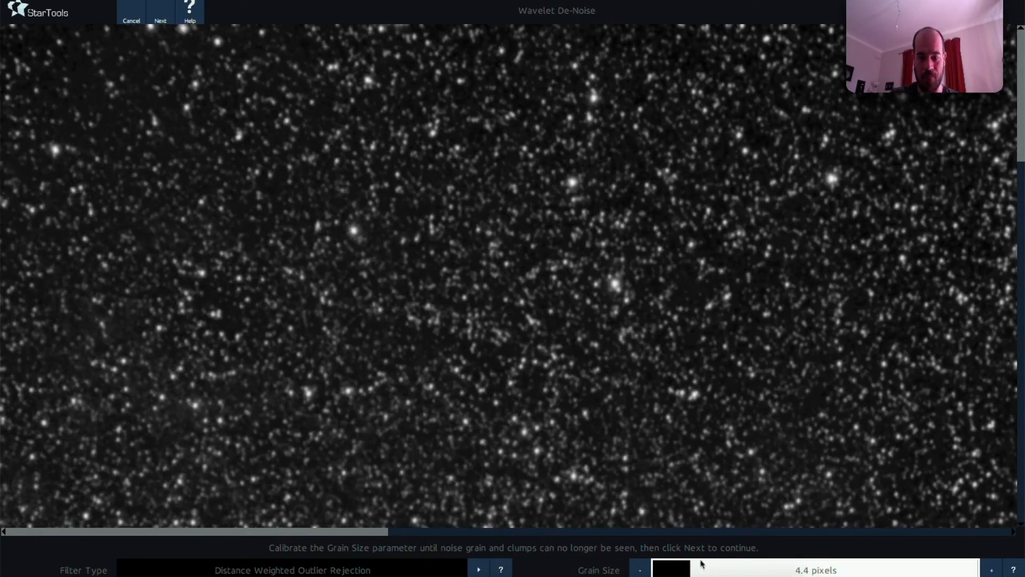
pyautogui.moveTo(691, 571); pyautogui.dragTo(715, 569)
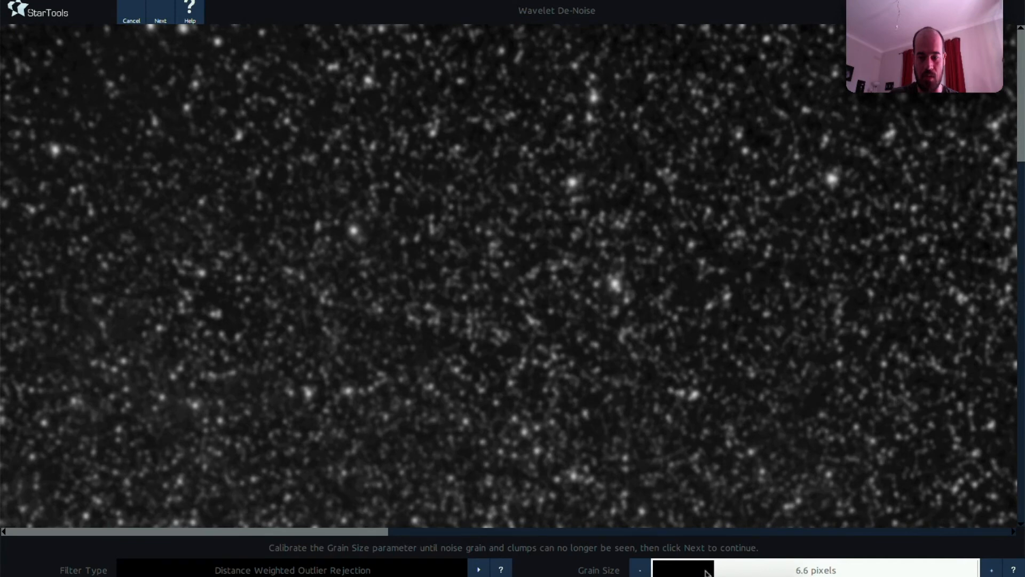
pyautogui.moveTo(707, 572); pyautogui.dragTo(694, 573)
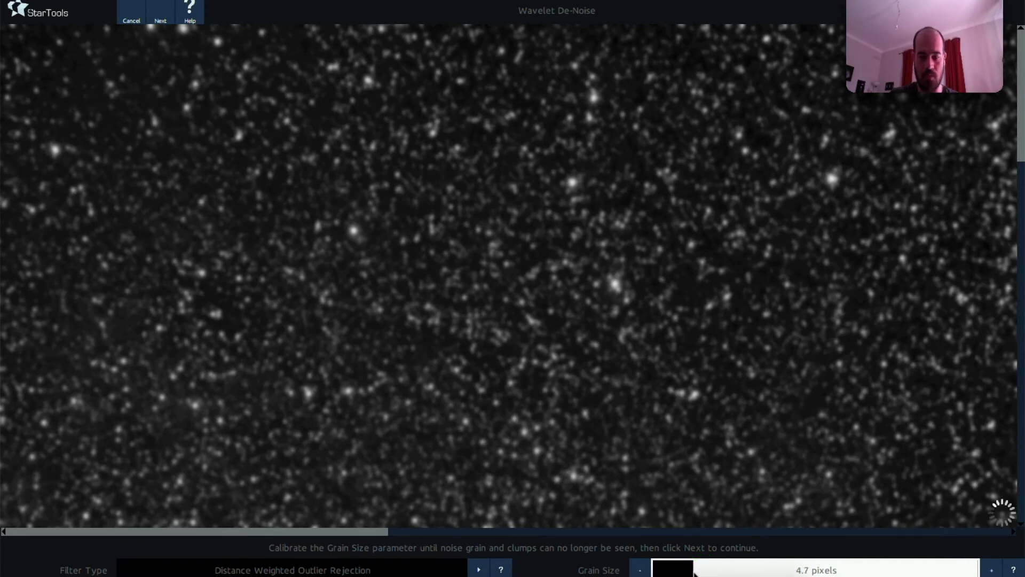
pyautogui.click(687, 573)
pyautogui.moveTo(687, 573); pyautogui.dragTo(686, 573)
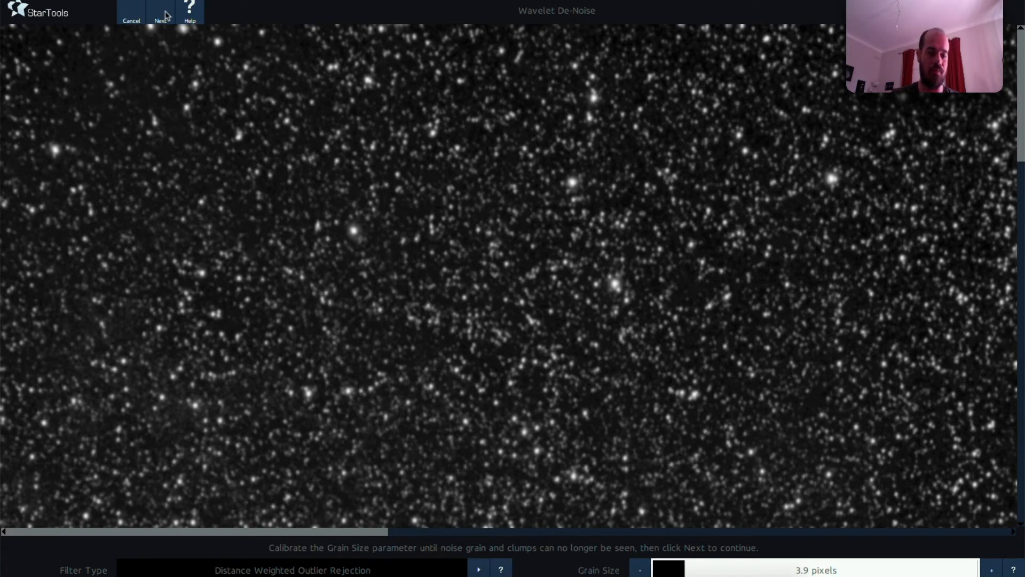
# Step: Set the denoise Filter Type to Median and continue to the wavelet scale settings
pyautogui.click(479, 571)
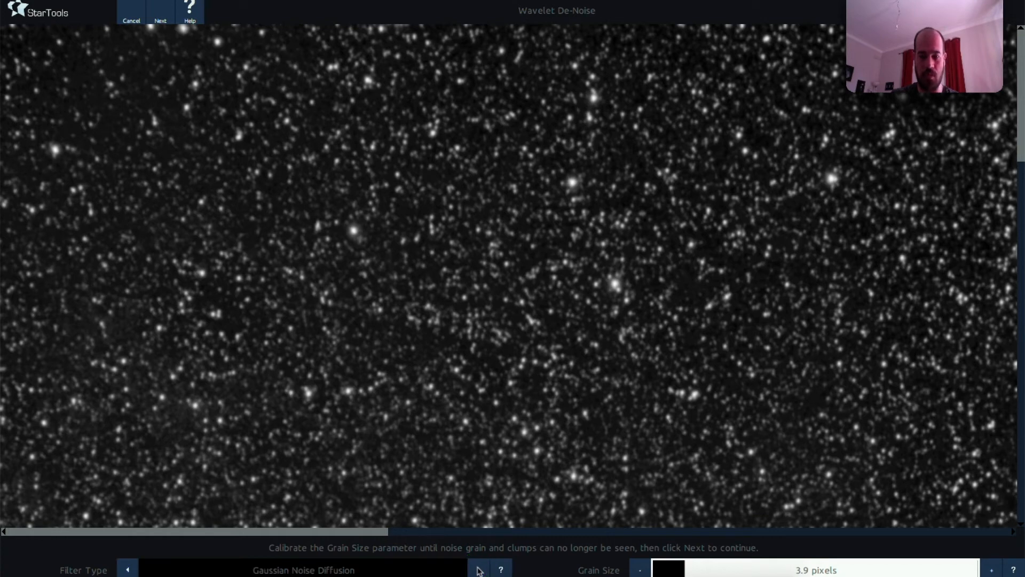
pyautogui.click(479, 570)
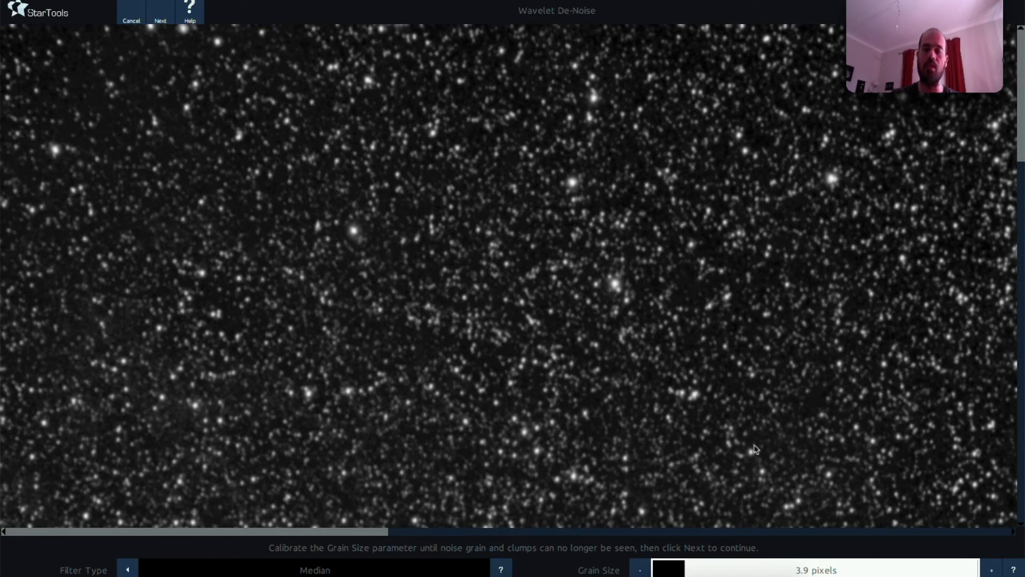
pyautogui.click(156, 17)
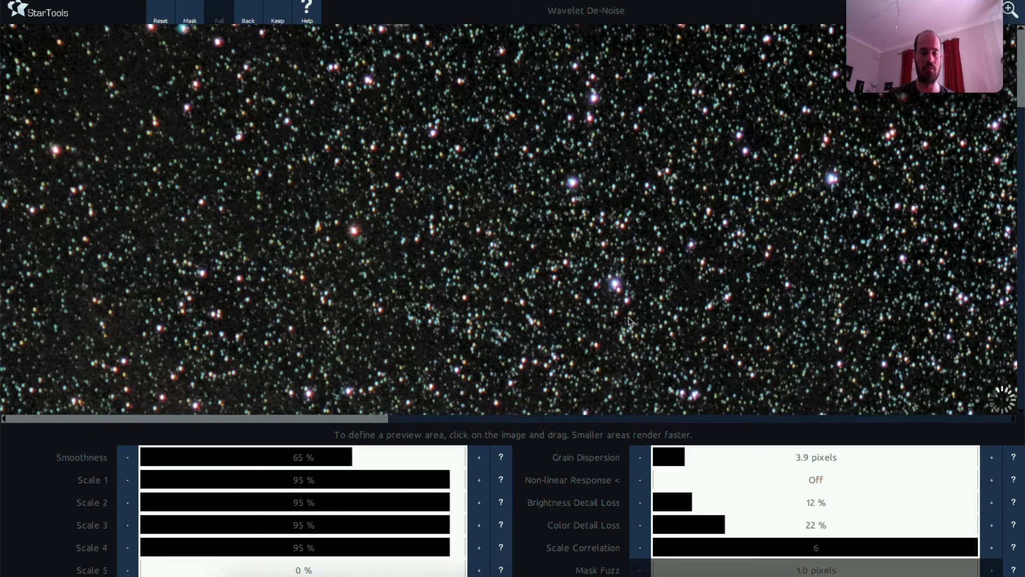
# Step: Read the help on Smoothness and keep the wavelet denoise result at 65 % Smoothness and 3.9 pixels Grain Dispersion
pyautogui.click(502, 458)
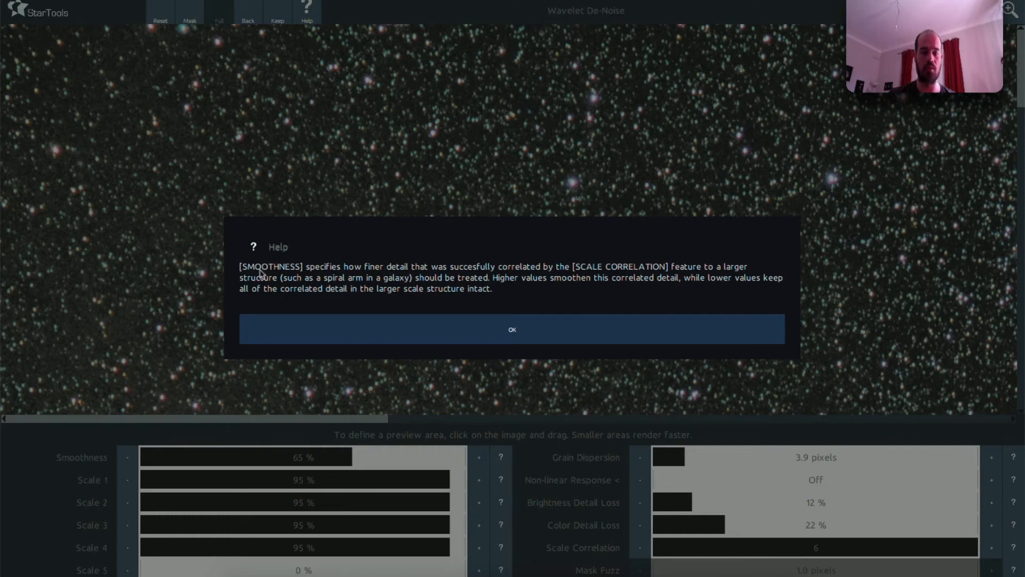
pyautogui.click(499, 336)
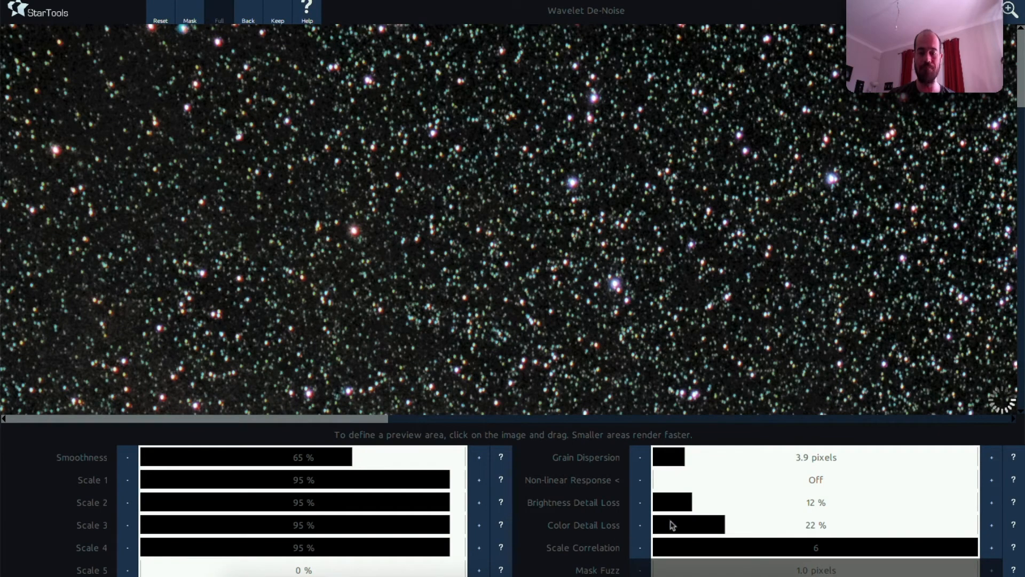
pyautogui.moveTo(662, 572)
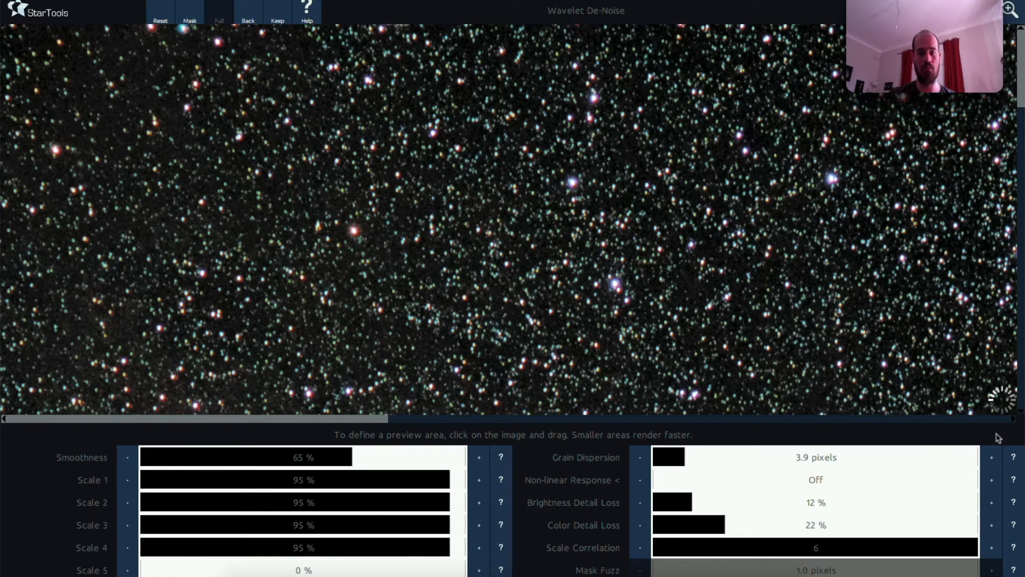
pyautogui.click(280, 24)
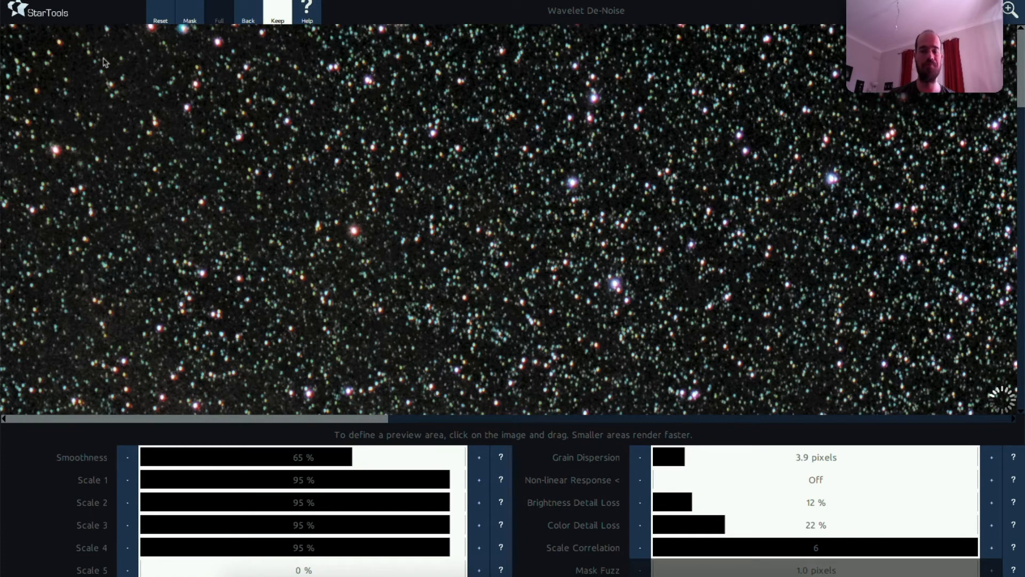
pyautogui.click(43, 19)
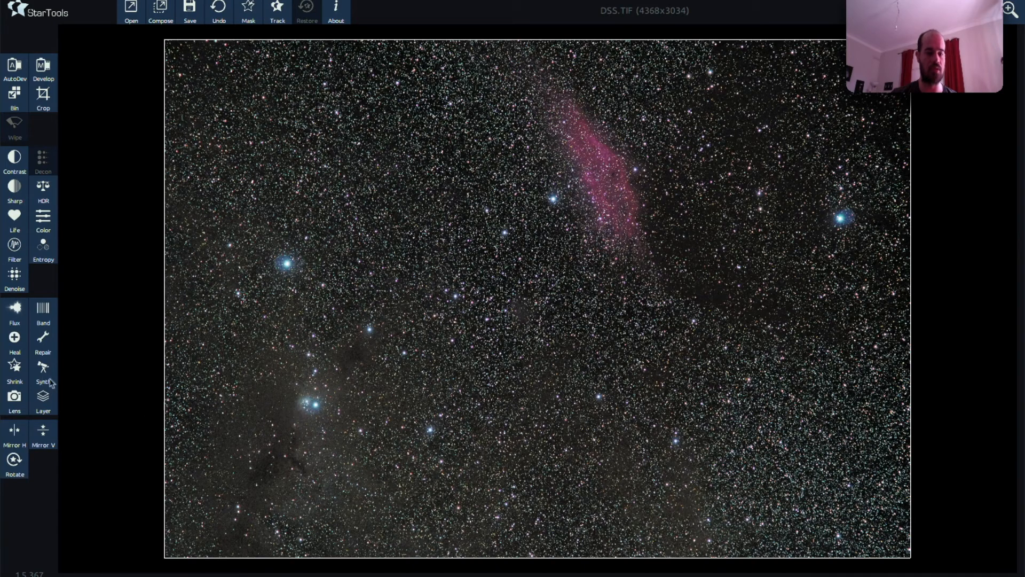
# Step: Start the Shrink module, generate an automatic star mask for it, and keep the mask
pyautogui.click(15, 373)
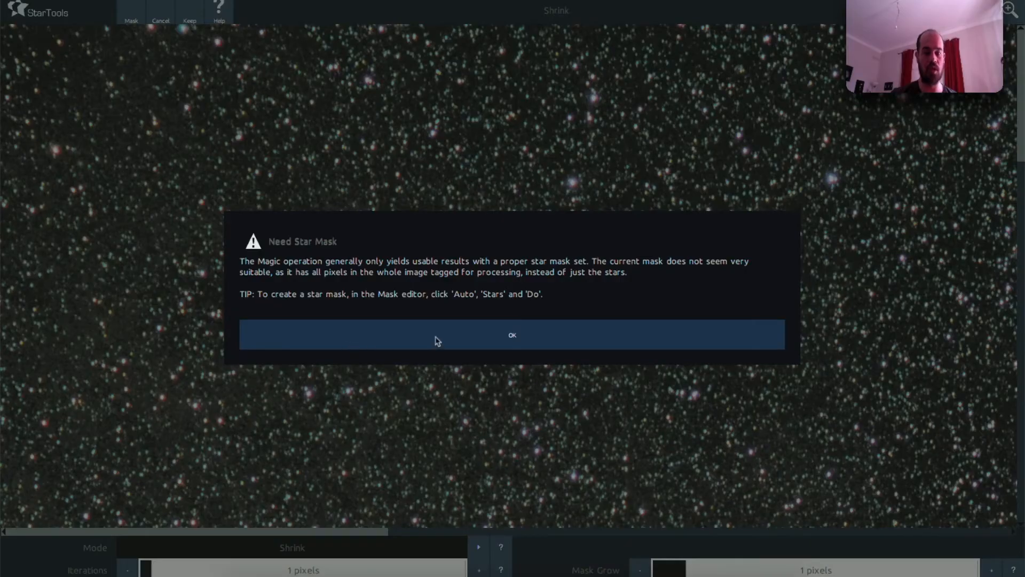
pyautogui.click(524, 342)
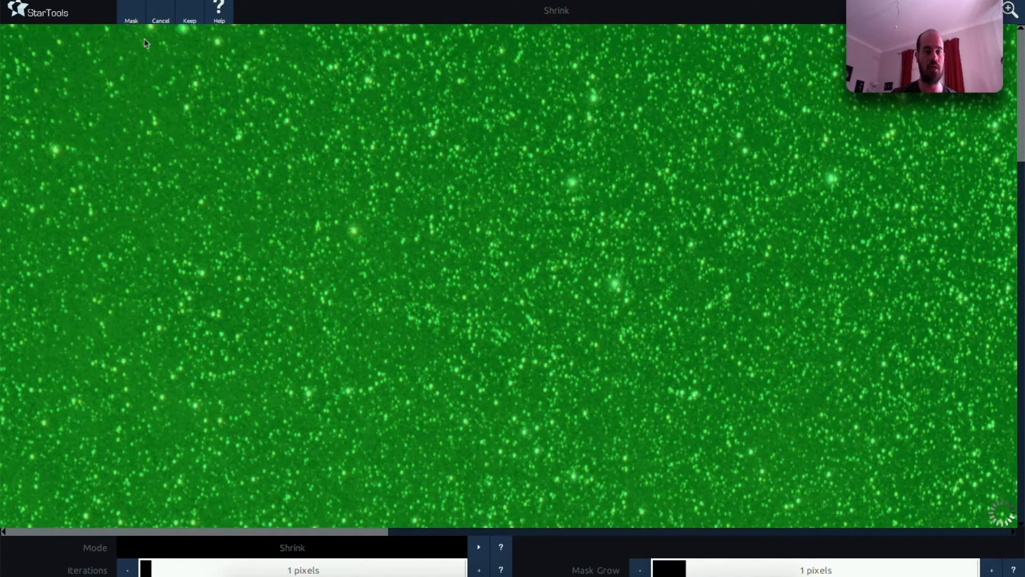
pyautogui.click(131, 16)
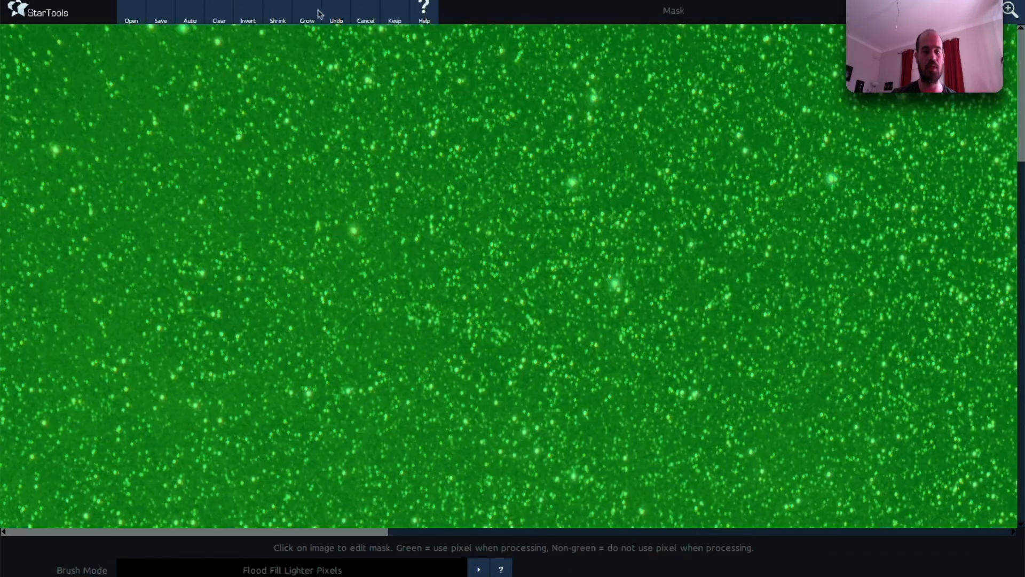
pyautogui.click(189, 13)
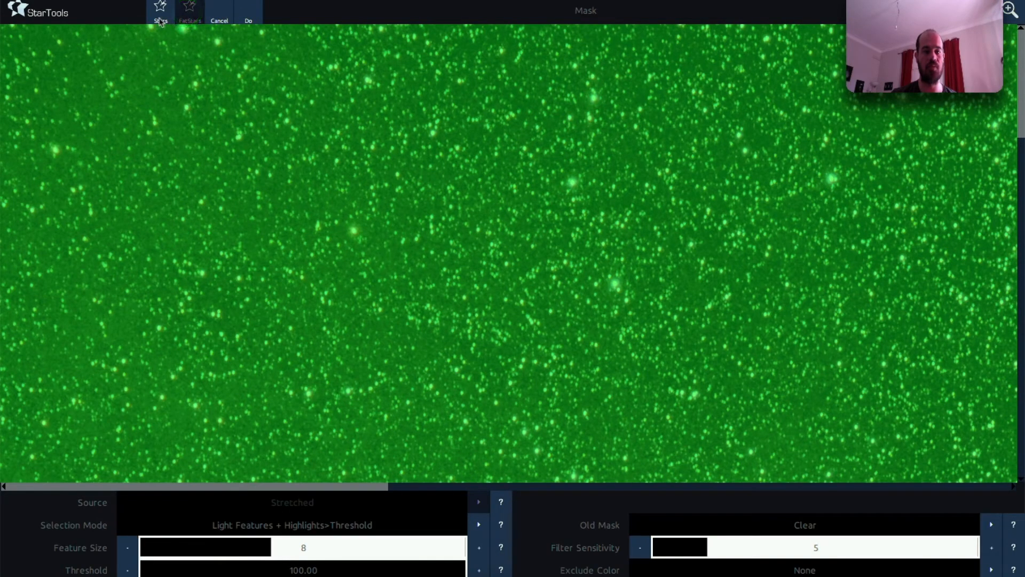
pyautogui.click(253, 15)
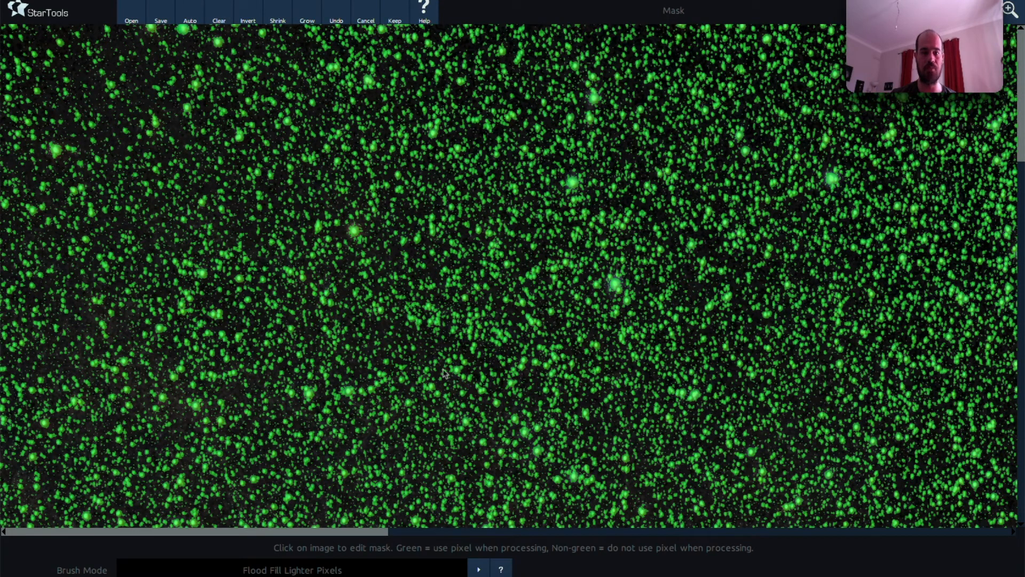
pyautogui.click(394, 16)
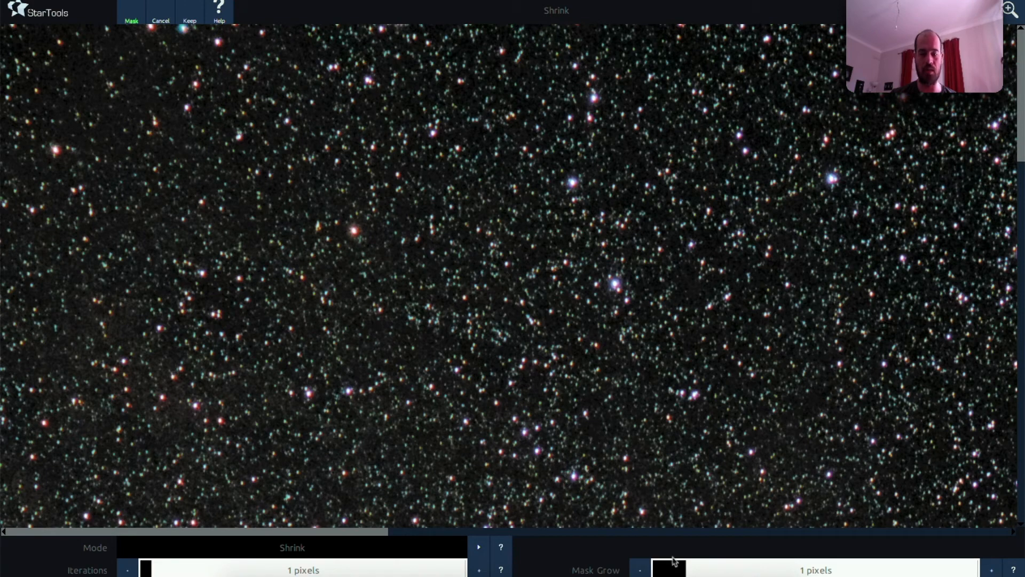
# Step: Set the star shrink's Mask Grow to 2 pixels and its Iterations to 2 pixels
pyautogui.click(994, 570)
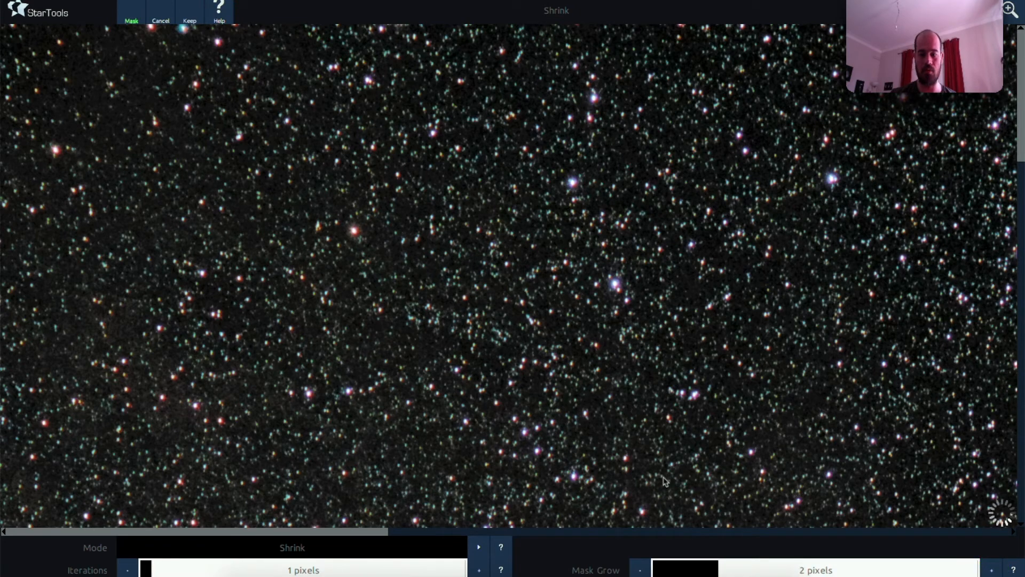
pyautogui.click(478, 570)
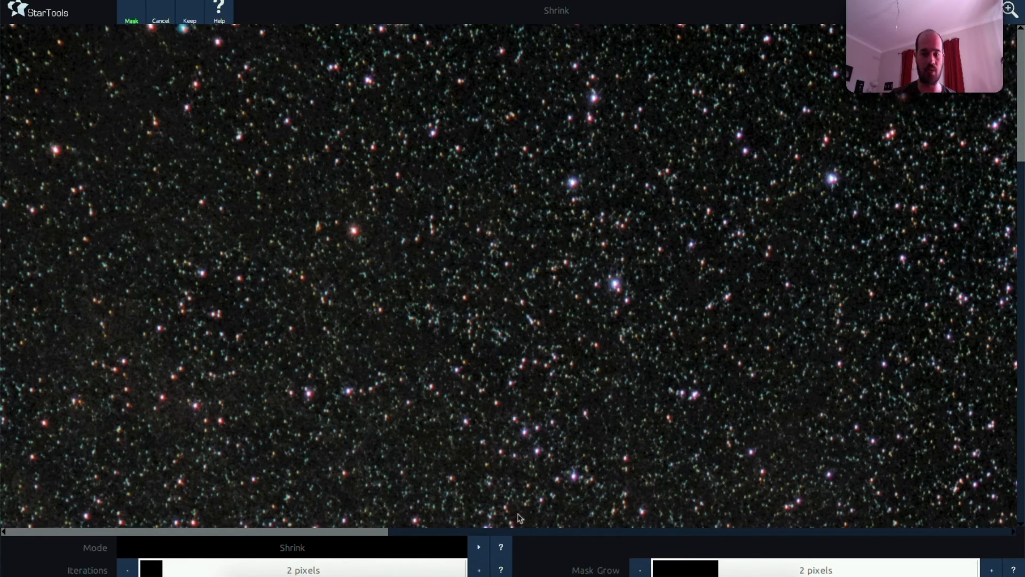
# Step: Try the Shrink Core, Expand Core and Tighten modes on the stars and inspect the effect on the whole image
pyautogui.click(479, 548)
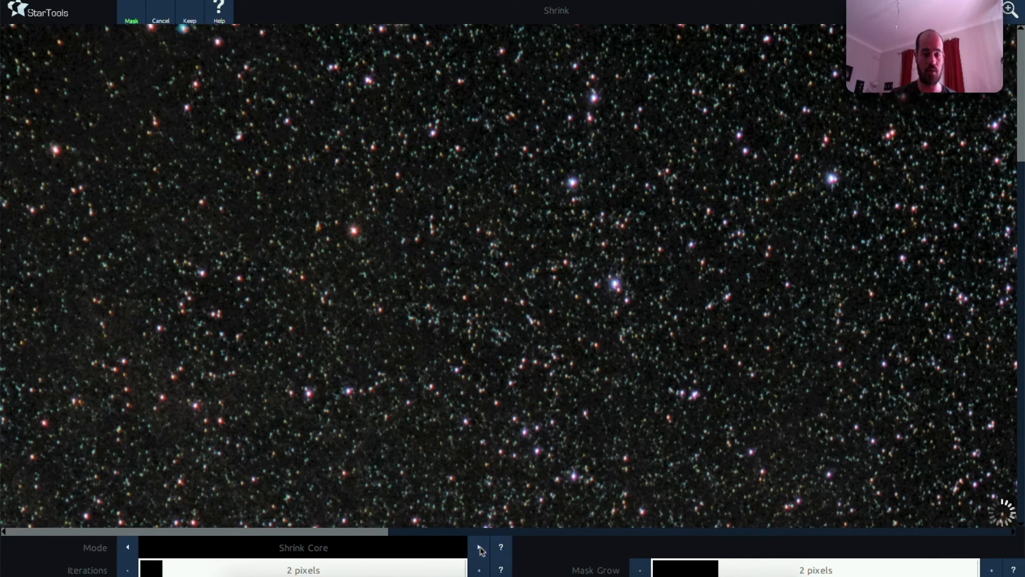
pyautogui.click(480, 549)
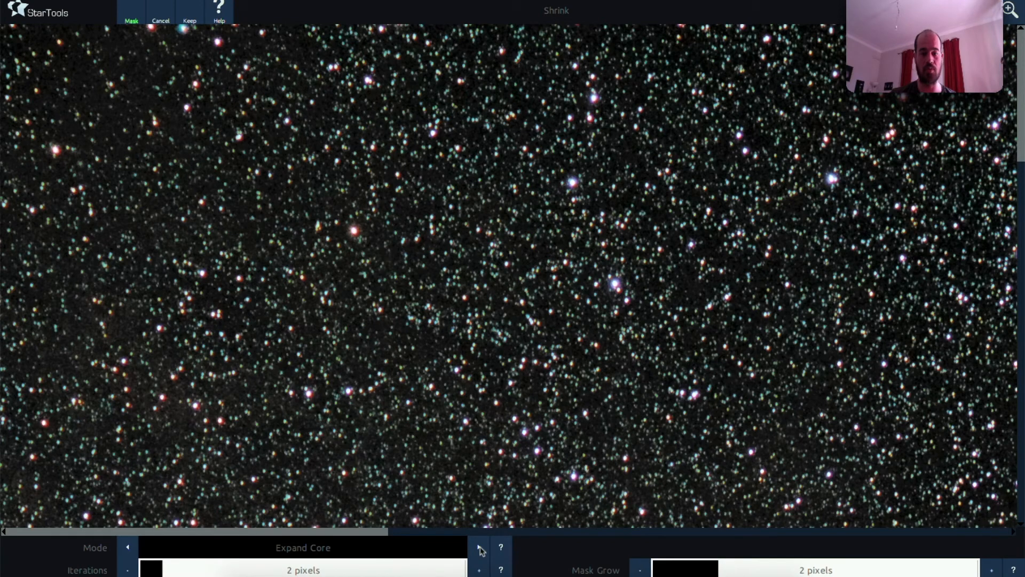
pyautogui.click(481, 549)
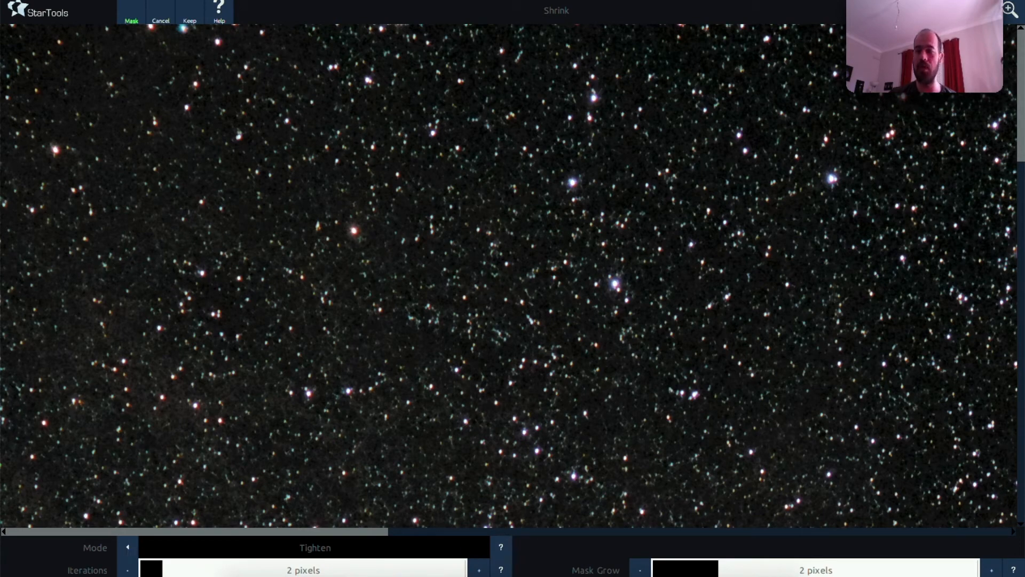
pyautogui.scroll(-2, 509, 275)
pyautogui.scroll(-3, 509, 276)
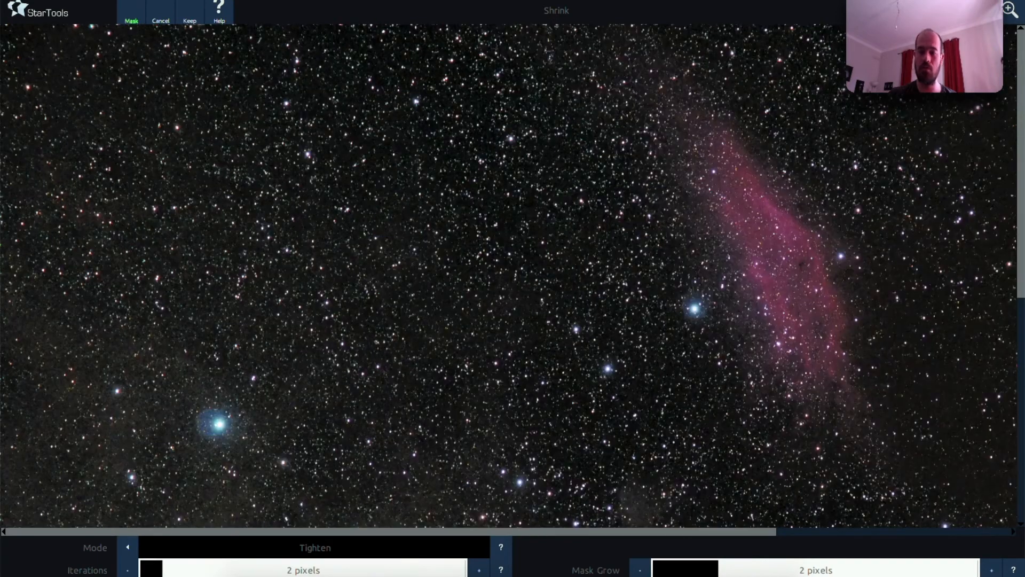
pyautogui.scroll(-1, 509, 276)
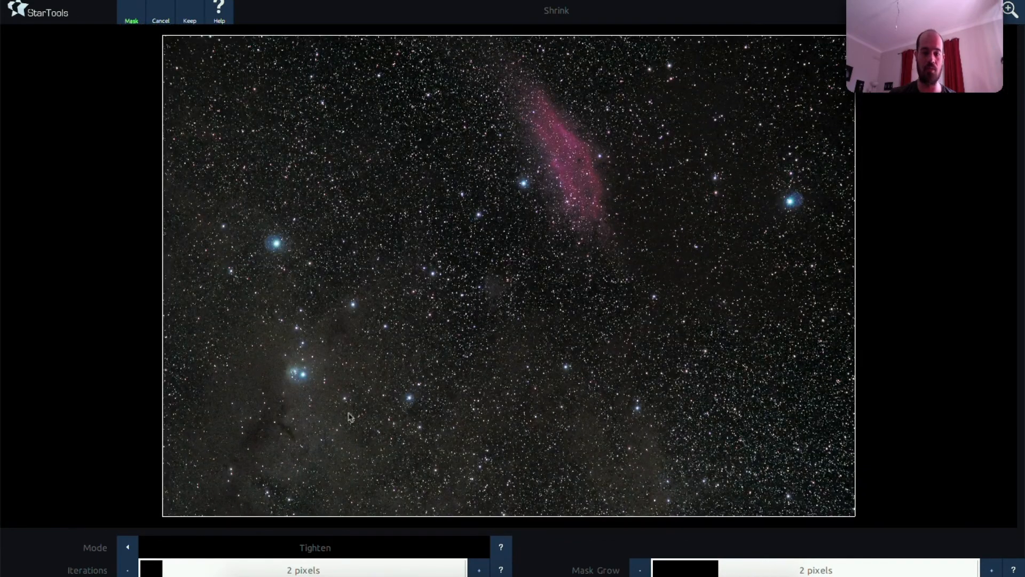
# Step: Set the star reduction mode back to Shrink and keep the result
pyautogui.click(129, 547)
pyautogui.click(129, 547)
pyautogui.click(129, 547)
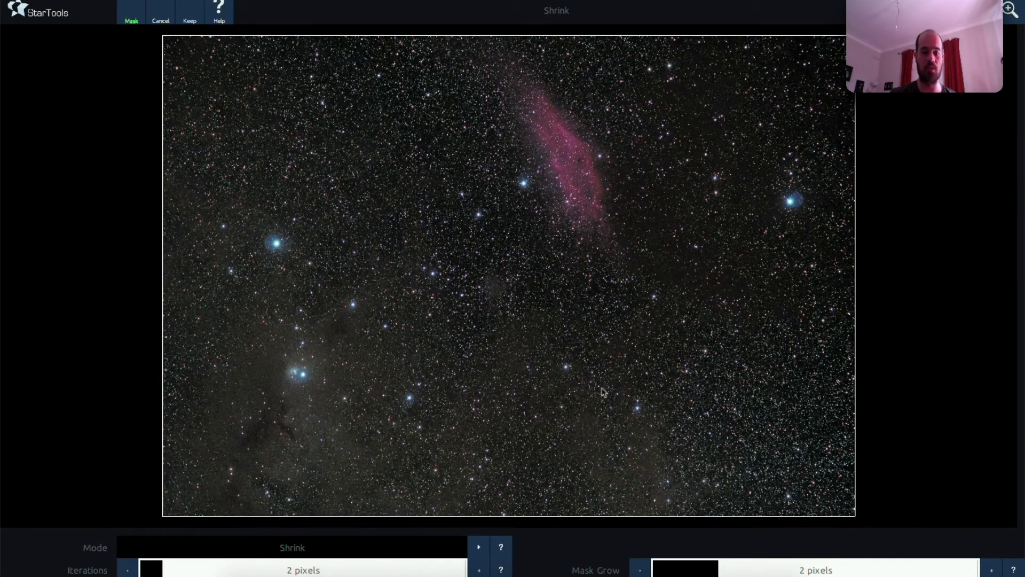
pyautogui.click(190, 21)
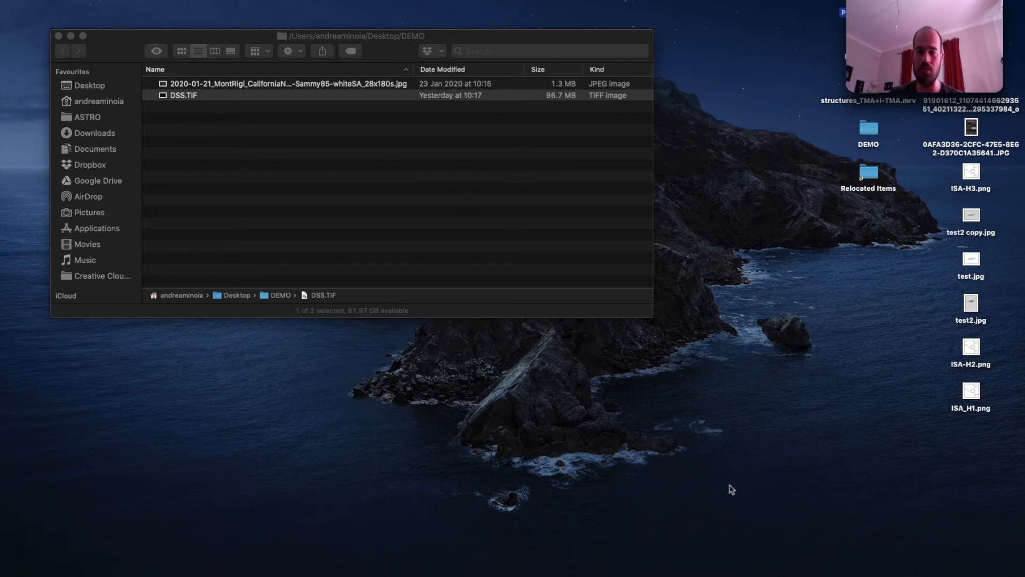
# Step: Switch to Astro Pixel Processor and set the DEMO folder on the Desktop as the working directory
pyautogui.moveTo(397, 567)
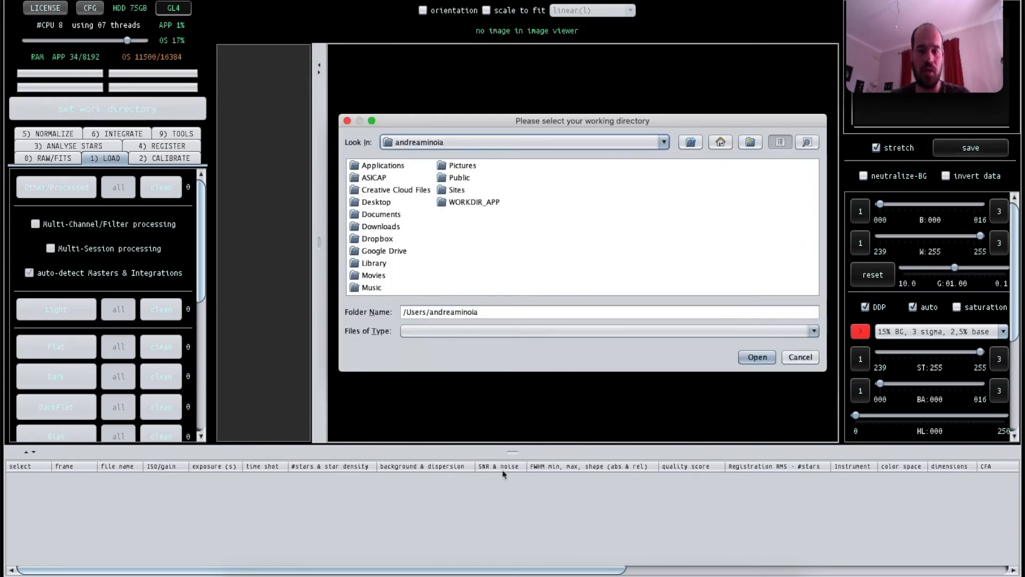
pyautogui.doubleClick(385, 203)
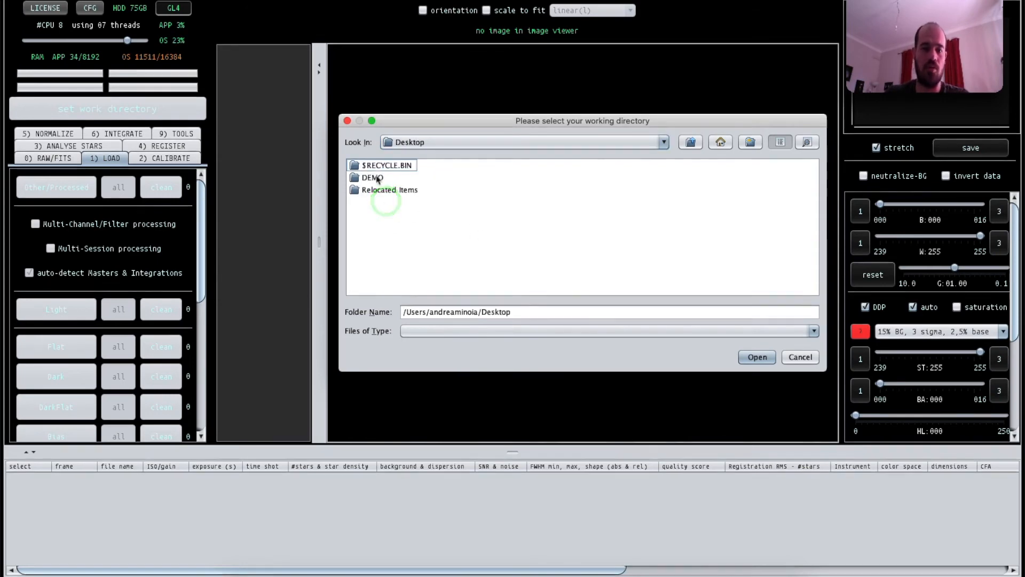
pyautogui.doubleClick(377, 178)
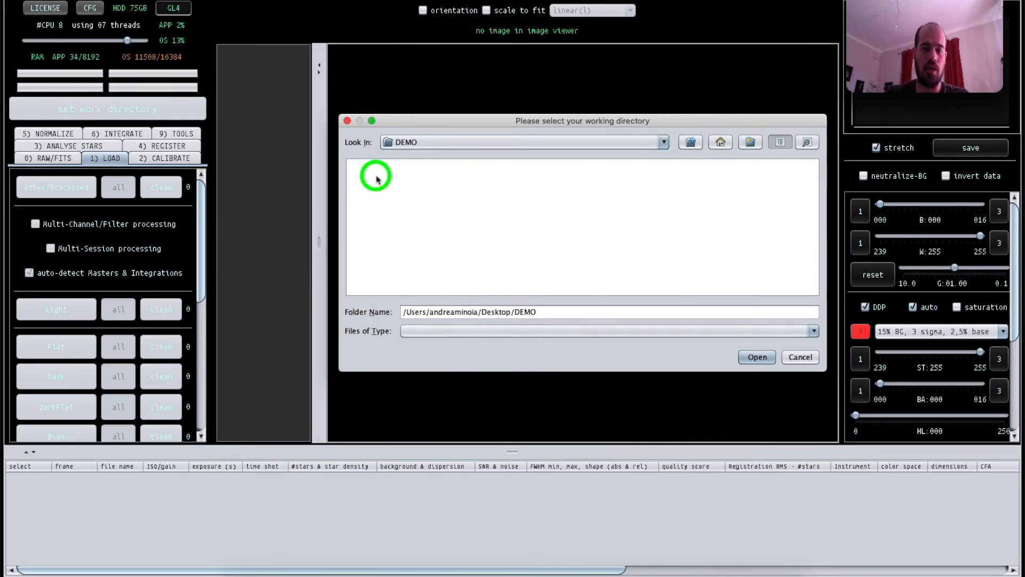
pyautogui.click(767, 357)
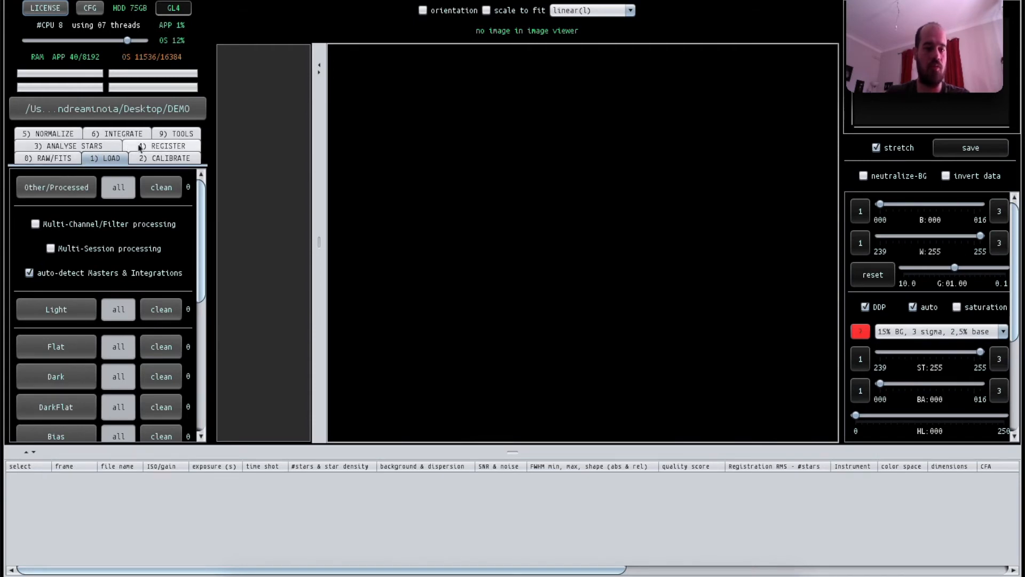
# Step: Load DSS.TIF as an Other/Processed frame without Multi-Channel or Multi-Session mode, and display it in the image viewer
pyautogui.click(47, 161)
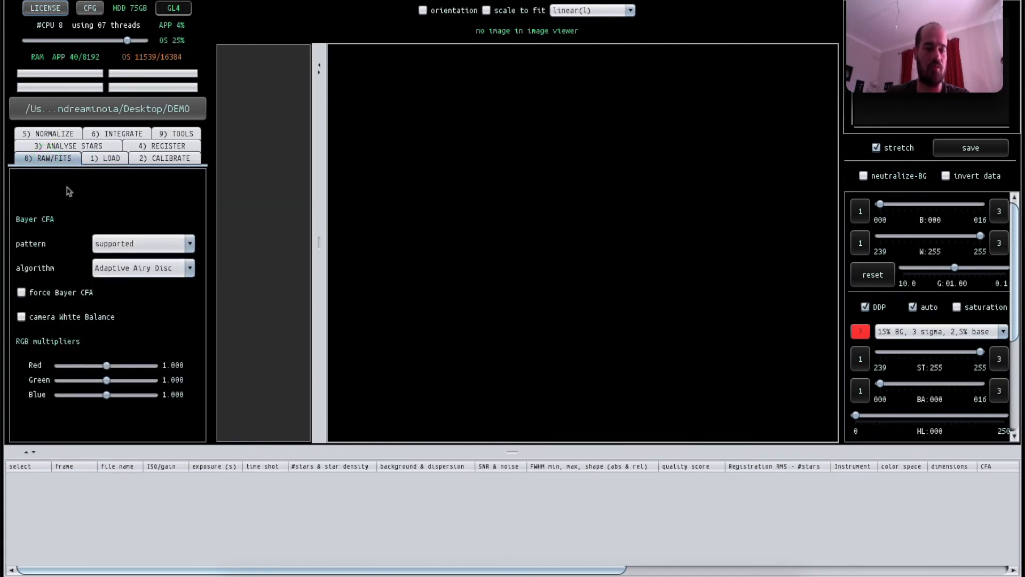
pyautogui.click(107, 161)
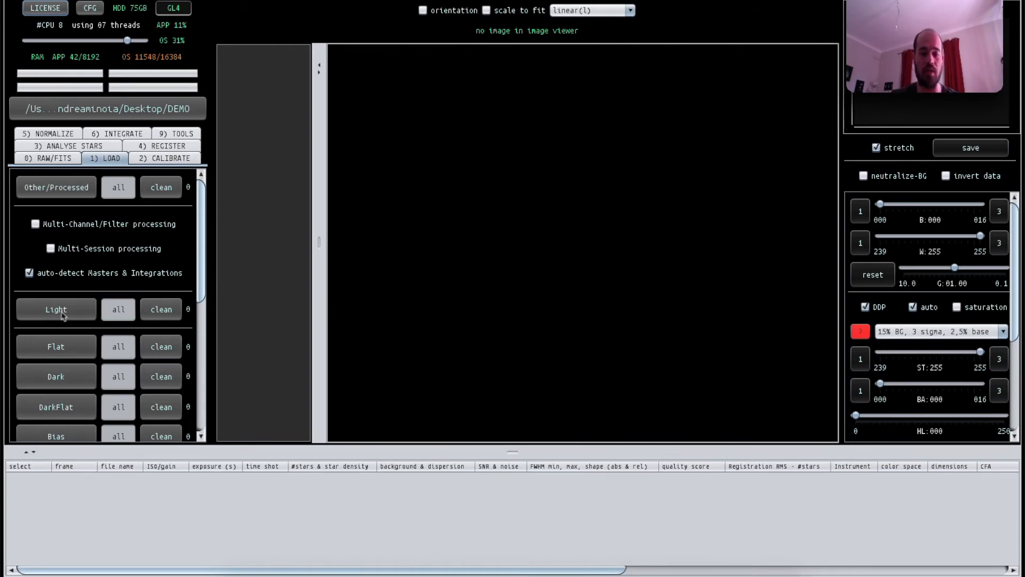
pyautogui.click(70, 195)
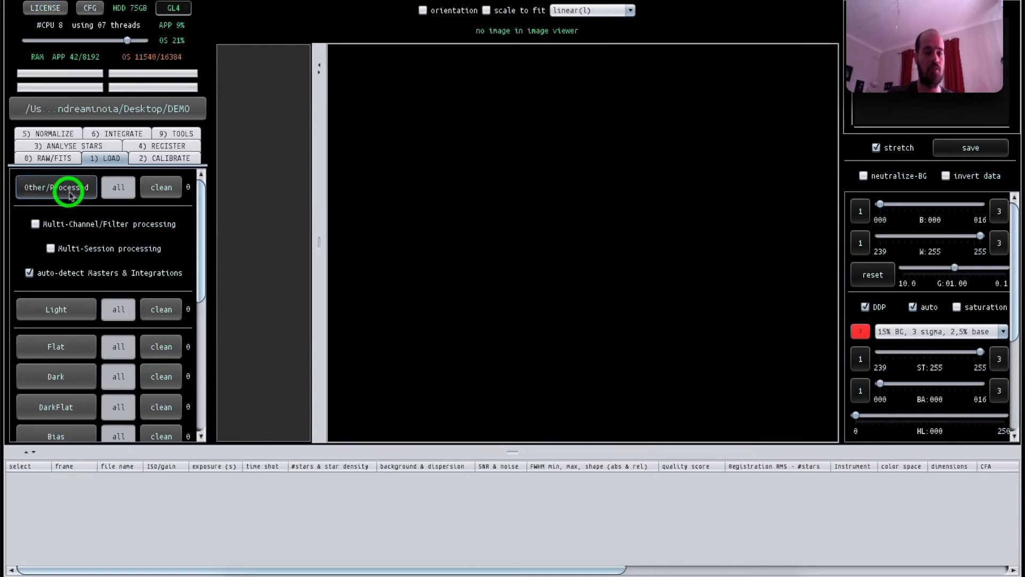
pyautogui.click(379, 178)
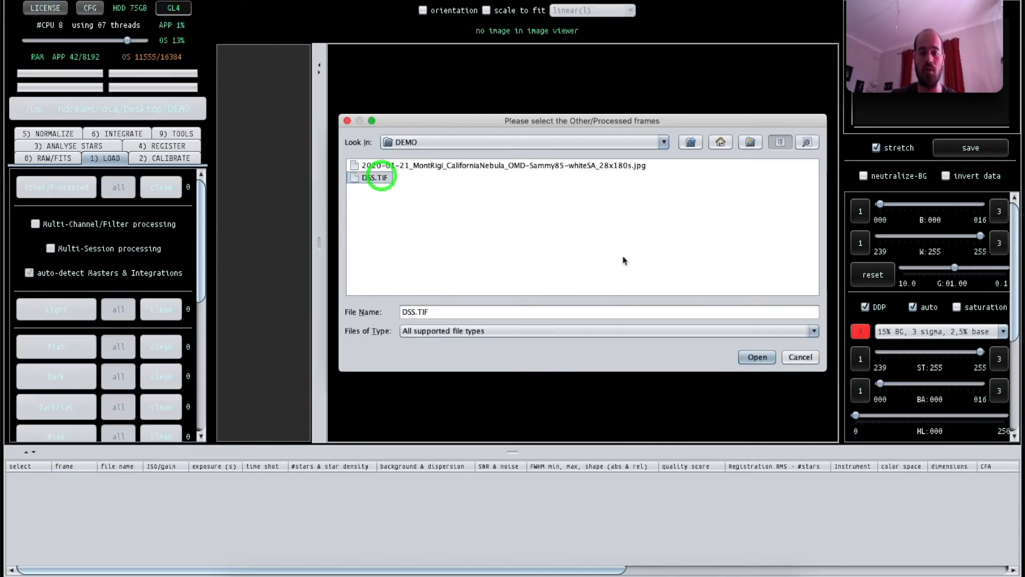
pyautogui.click(758, 358)
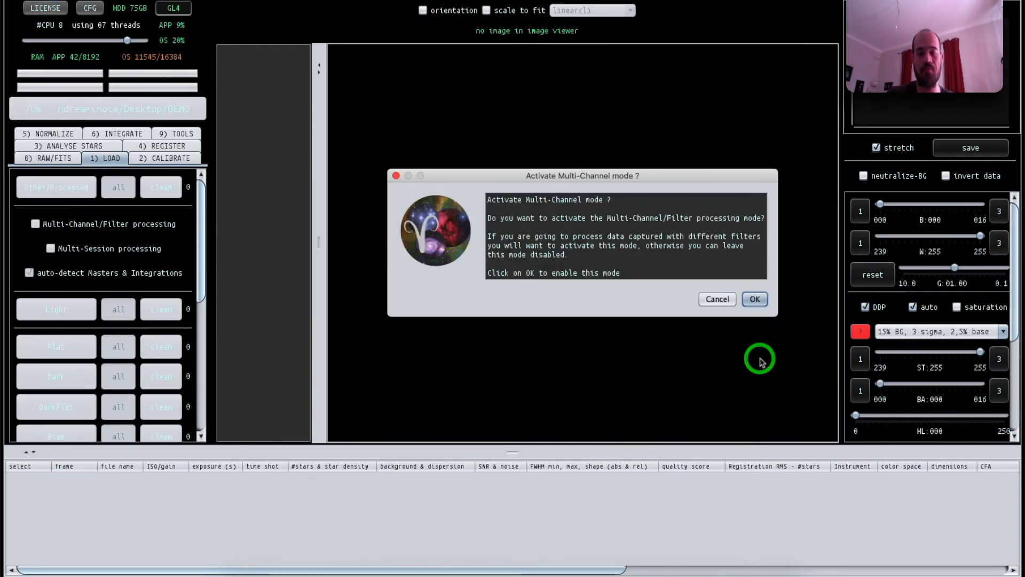
pyautogui.click(718, 300)
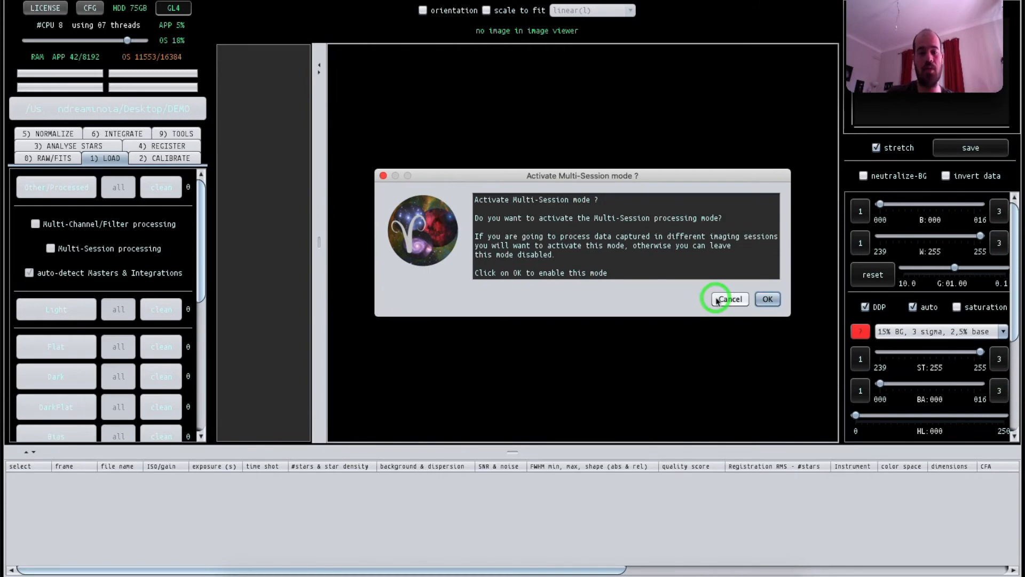
pyautogui.click(729, 300)
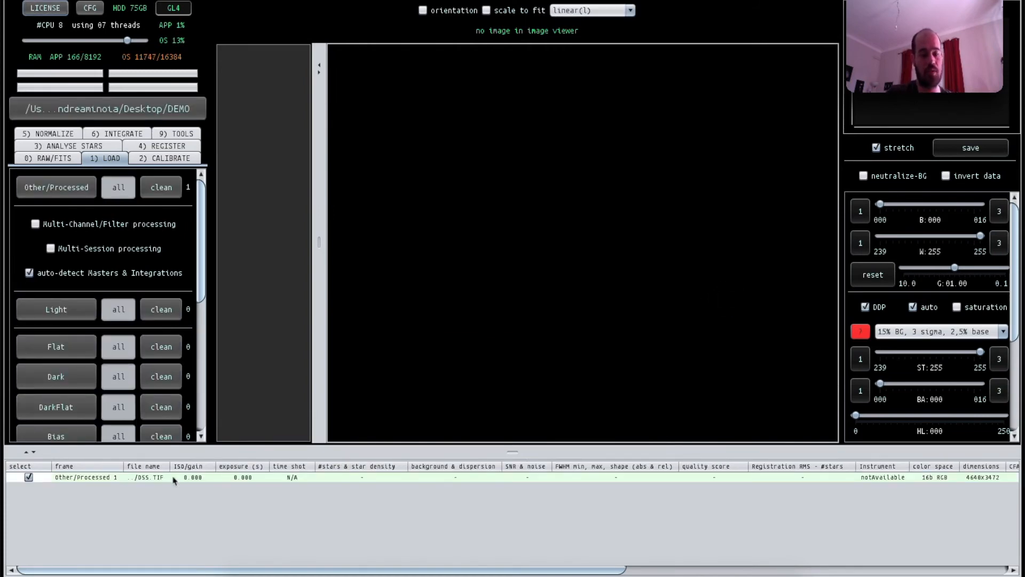
pyautogui.click(128, 479)
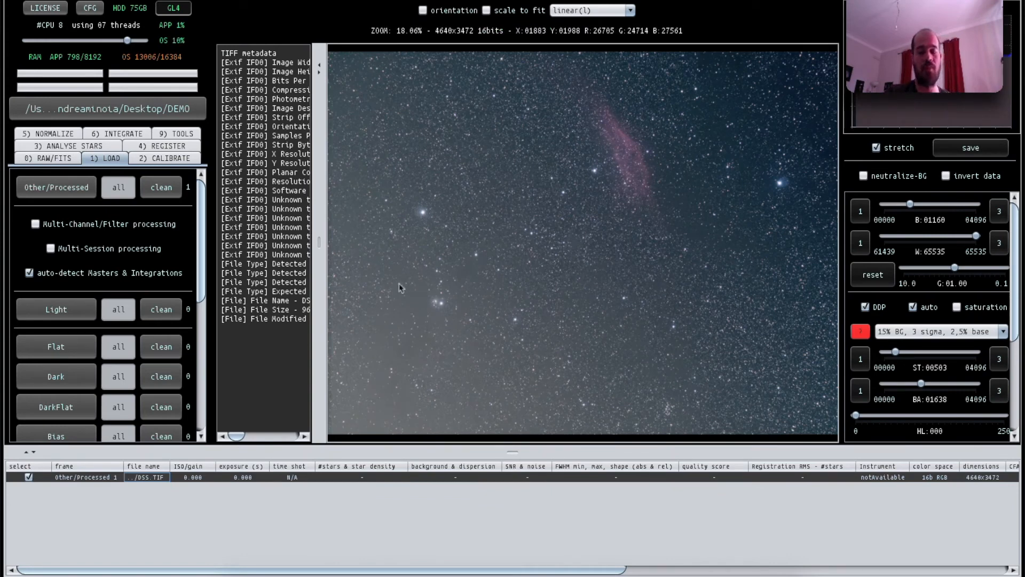
# Step: Turn the DDP stretch off and on again to compare the linear and stretched image
pyautogui.click(866, 308)
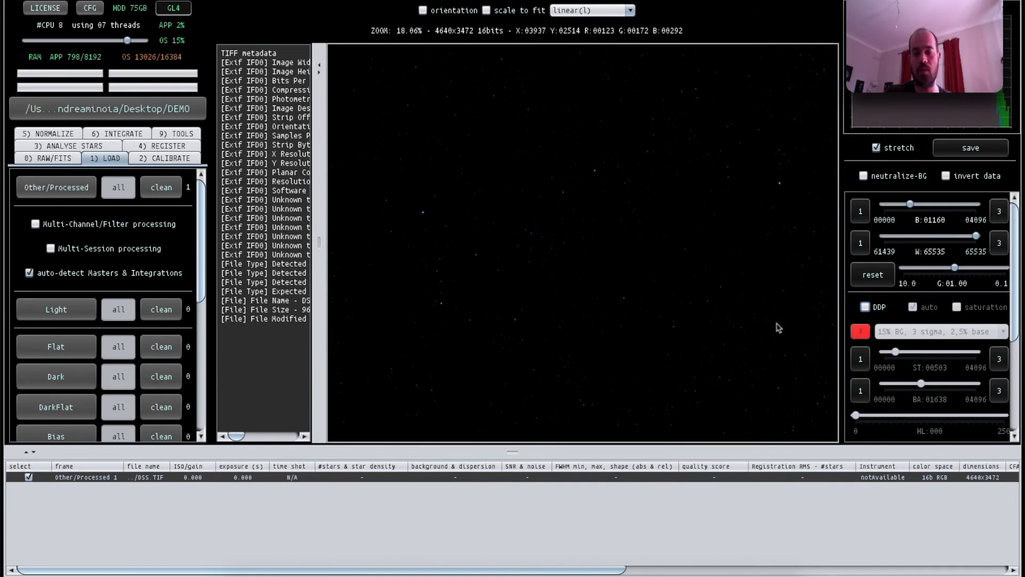
pyautogui.click(866, 308)
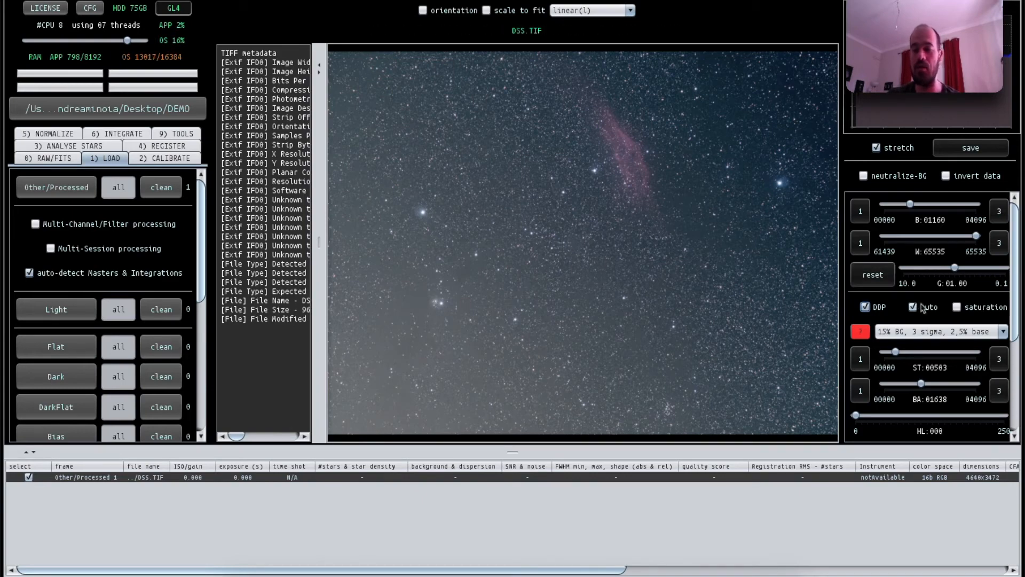
# Step: Compare several DDP stretch presets, including 30% BG, 2 sigma, and settle on 20% BG, 5 sigma, 0,0% base
pyautogui.click(1002, 332)
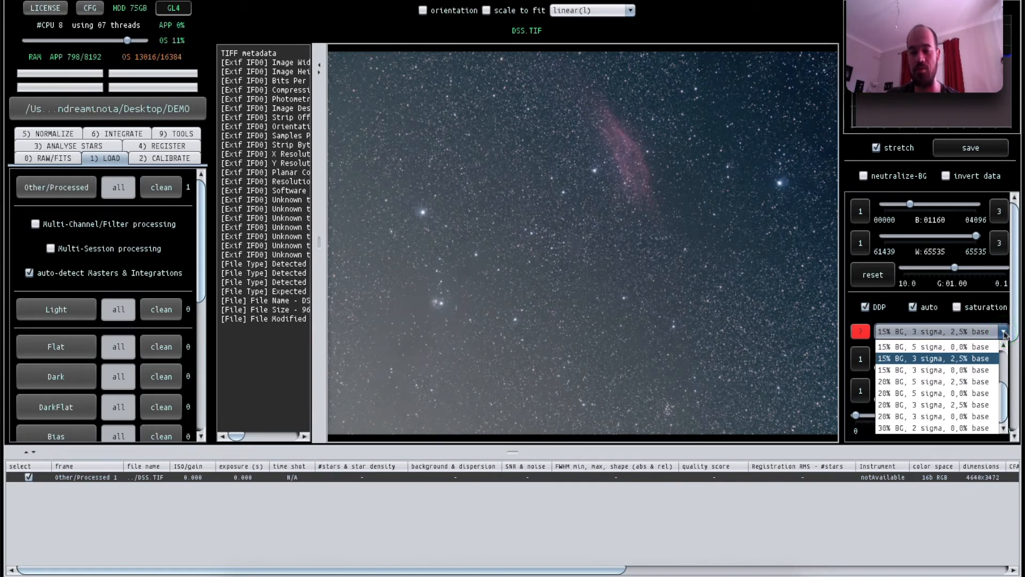
pyautogui.click(955, 347)
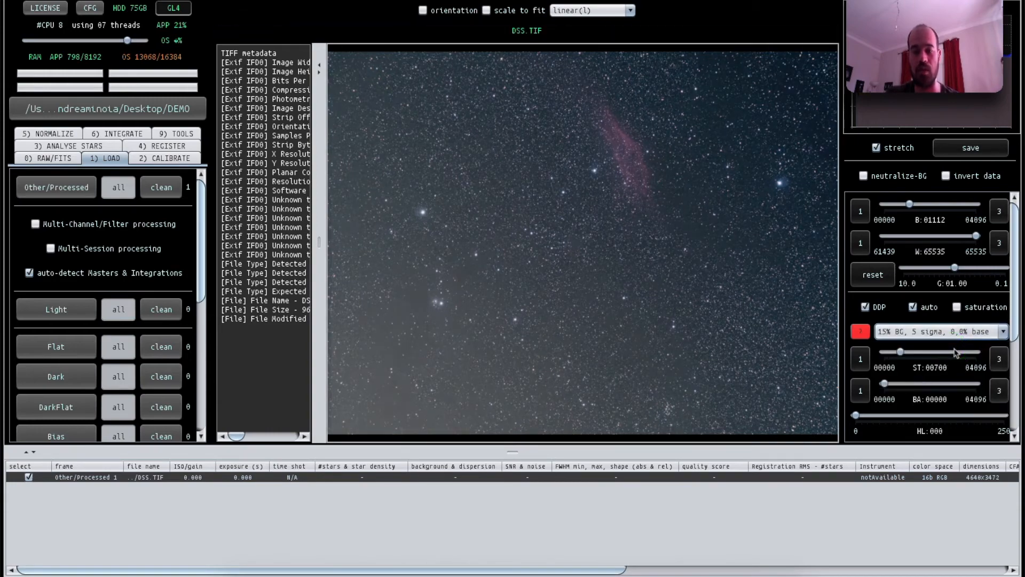
pyautogui.click(967, 336)
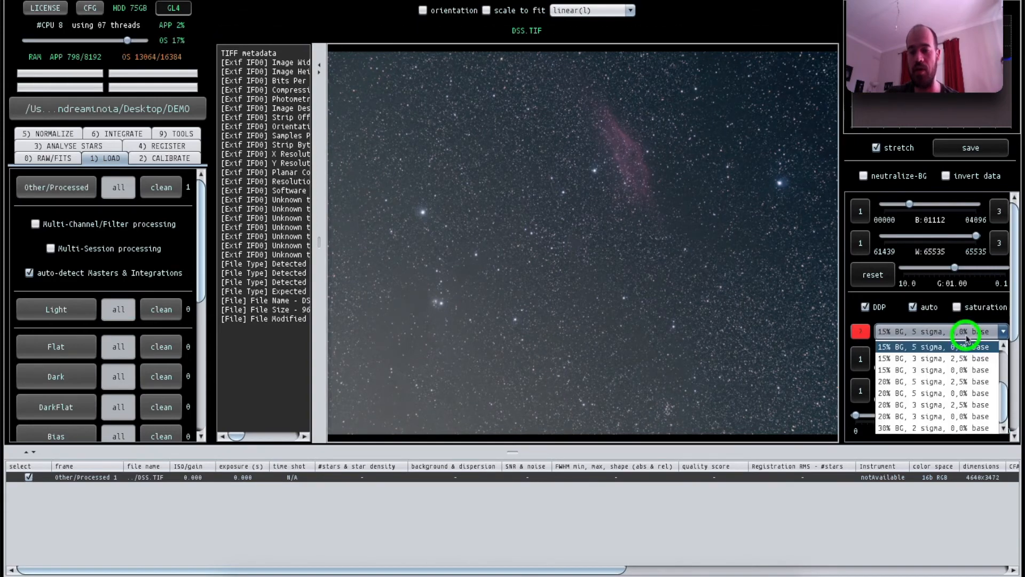
pyautogui.click(961, 427)
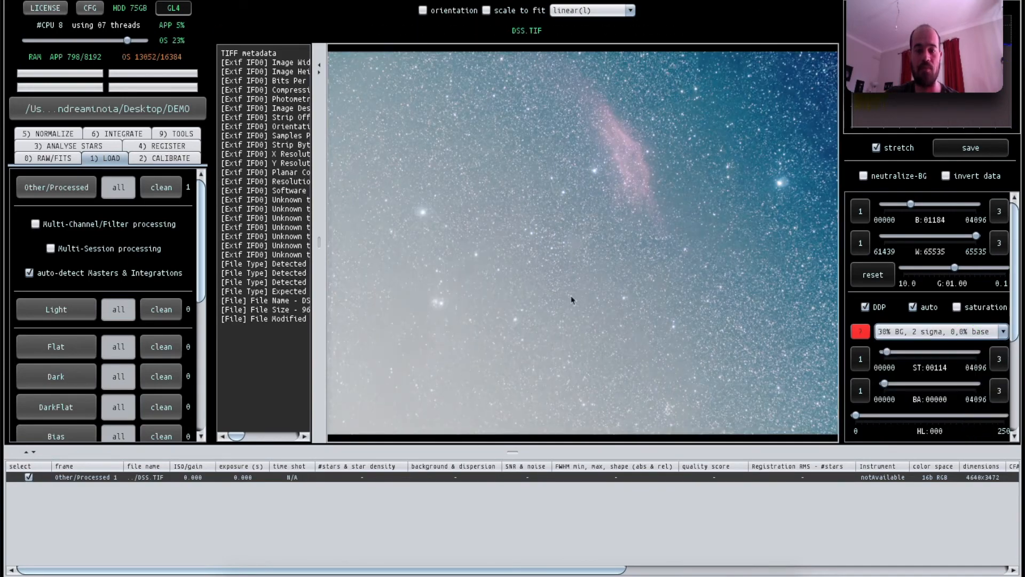
pyautogui.click(941, 334)
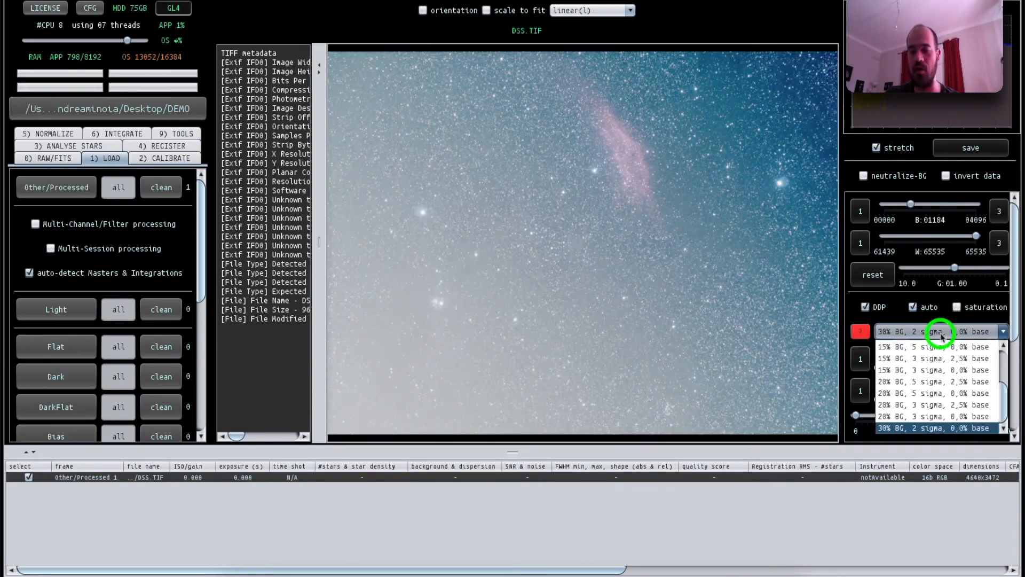
pyautogui.click(941, 405)
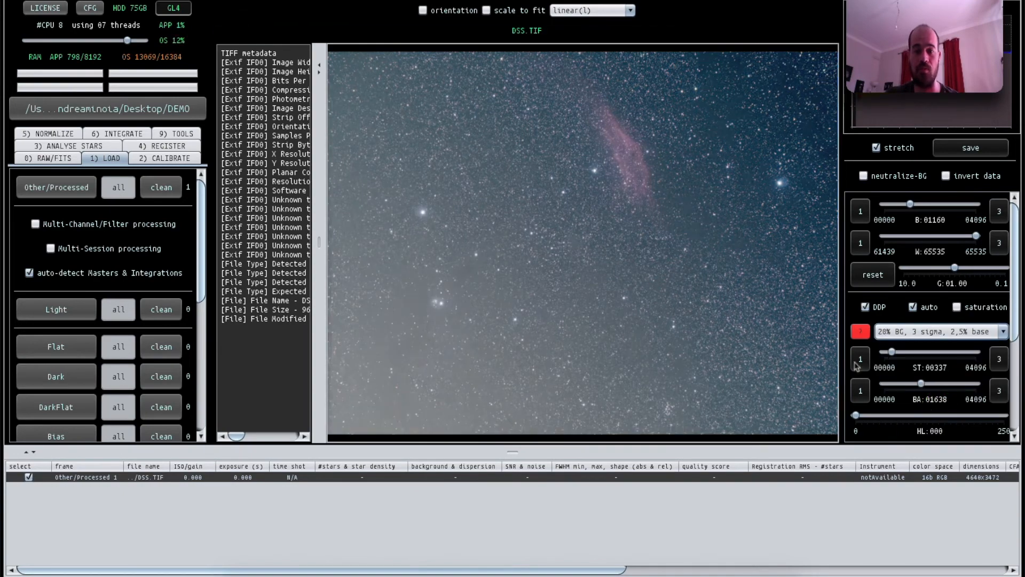
pyautogui.click(919, 334)
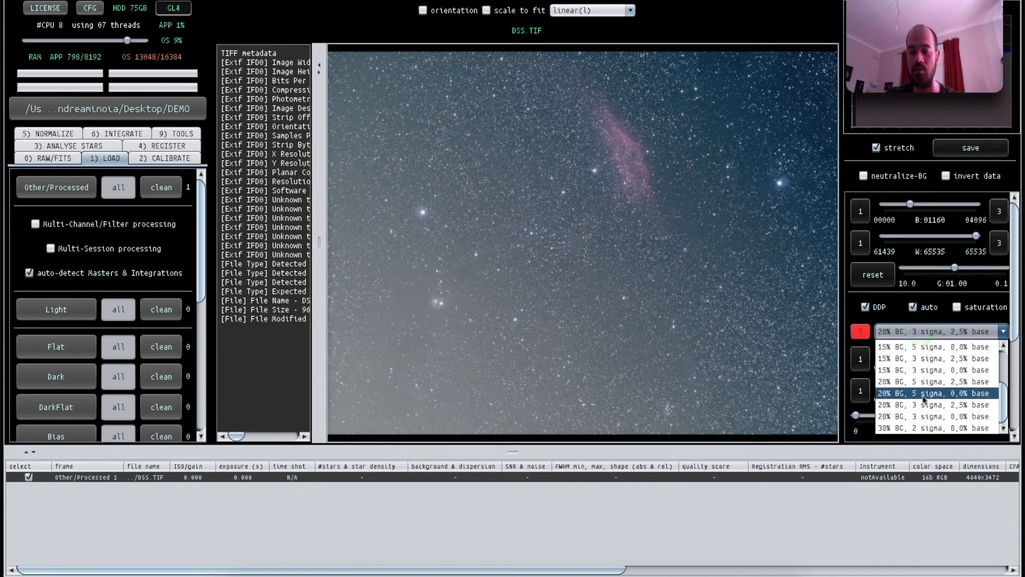
pyautogui.click(924, 395)
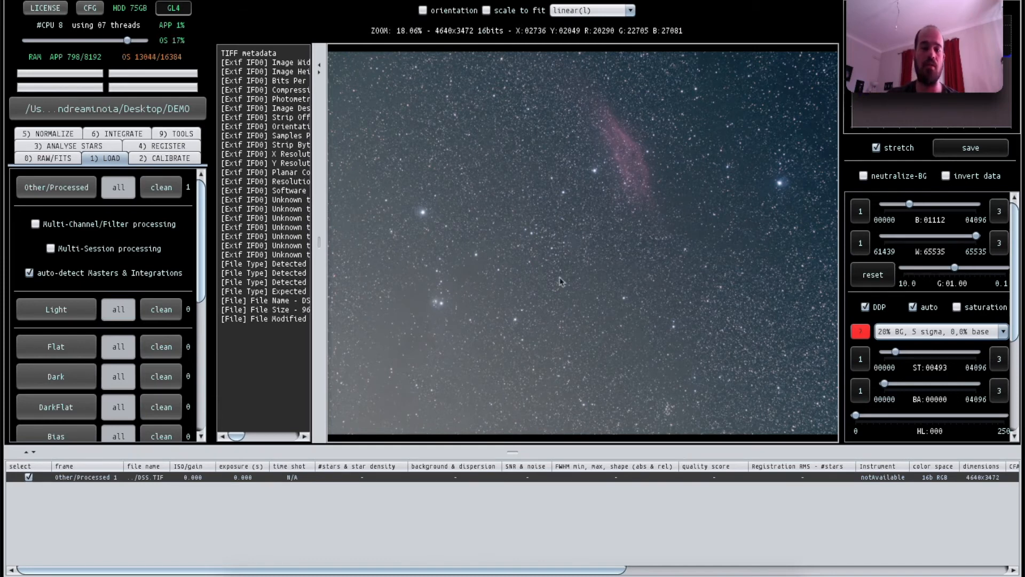
# Step: Start light pollution removal on the displayed image and mark 36 background areas across the whole frame, avoiding the nebula and the brightest stars
pyautogui.click(189, 138)
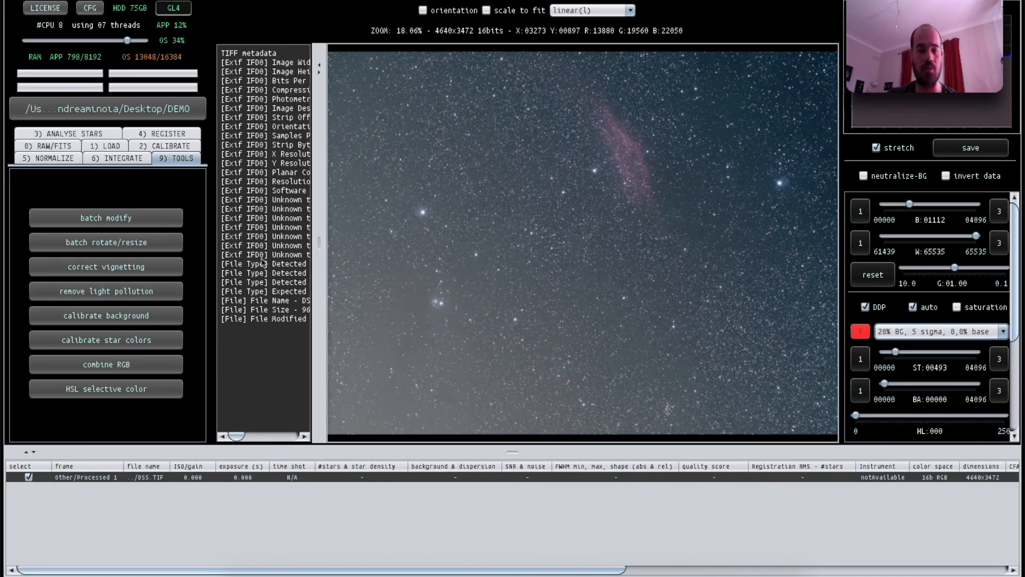
pyautogui.click(117, 296)
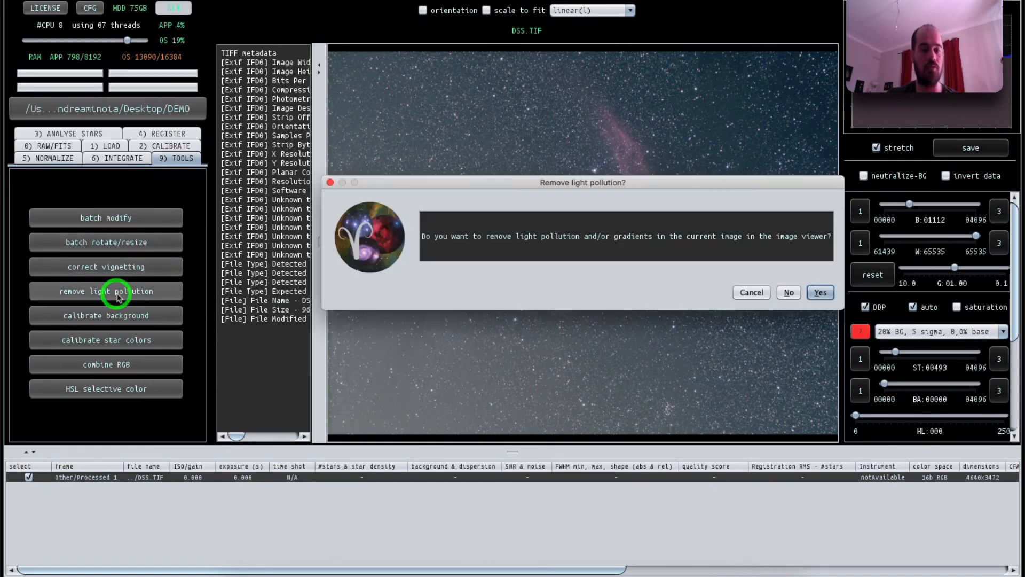
pyautogui.click(829, 297)
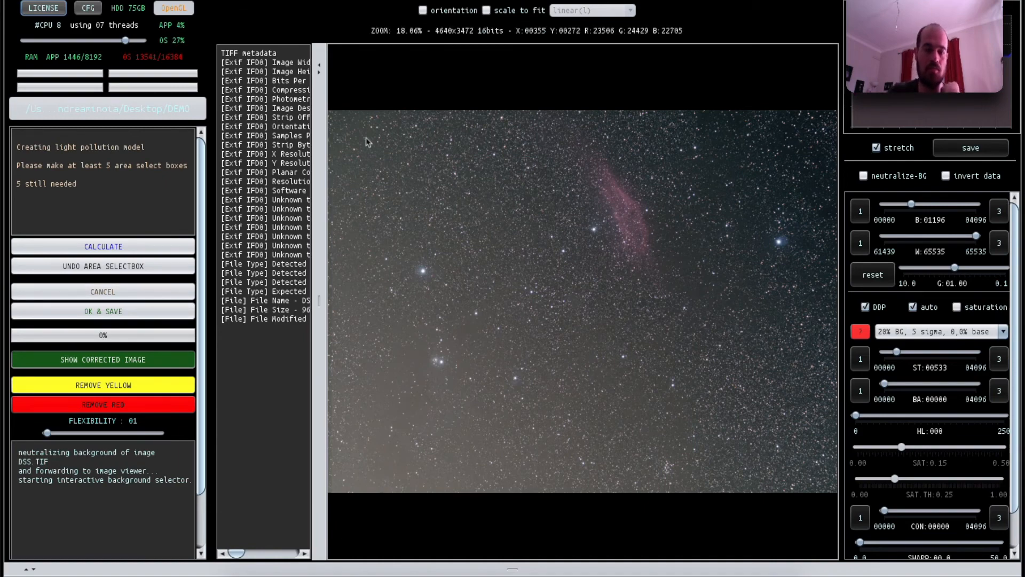
pyautogui.moveTo(367, 139); pyautogui.dragTo(401, 171)
pyautogui.moveTo(351, 208); pyautogui.dragTo(391, 236)
pyautogui.moveTo(349, 284); pyautogui.dragTo(383, 314)
pyautogui.moveTo(363, 351); pyautogui.dragTo(400, 395)
pyautogui.moveTo(371, 428); pyautogui.dragTo(401, 452)
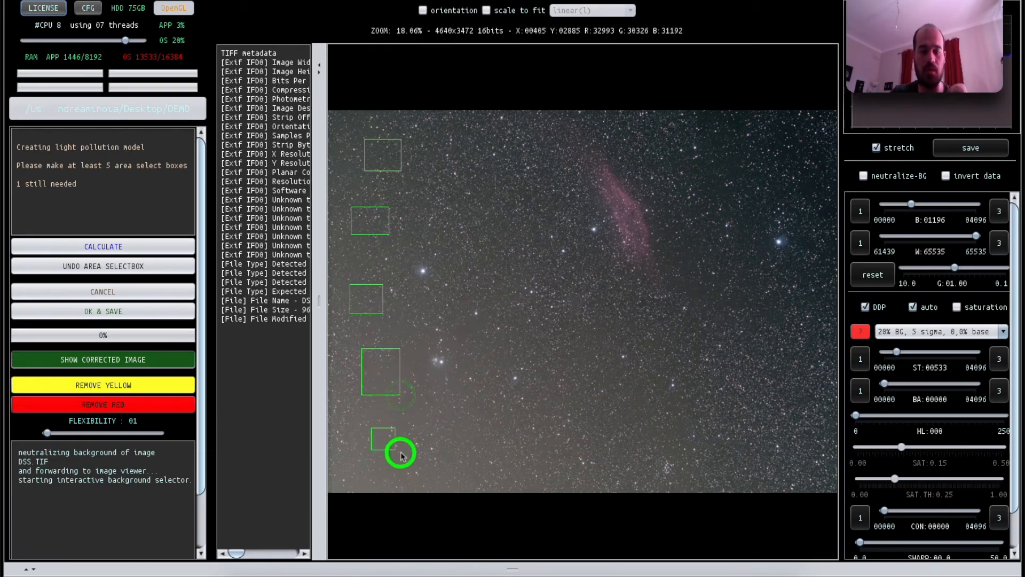
pyautogui.moveTo(482, 450); pyautogui.dragTo(519, 471)
pyautogui.moveTo(490, 397); pyautogui.dragTo(512, 410)
pyautogui.moveTo(479, 311); pyautogui.dragTo(516, 341)
pyautogui.moveTo(469, 264); pyautogui.dragTo(511, 297)
pyautogui.moveTo(467, 197); pyautogui.dragTo(506, 220)
pyautogui.moveTo(416, 217); pyautogui.dragTo(447, 226)
pyautogui.moveTo(447, 140)
pyautogui.mouseDown()
pyautogui.moveTo(476, 164)
pyautogui.moveTo(534, 177)
pyautogui.mouseUp()
pyautogui.moveTo(552, 249); pyautogui.dragTo(572, 272)
pyautogui.moveTo(547, 324)
pyautogui.mouseDown()
pyautogui.moveTo(563, 335)
pyautogui.moveTo(554, 370)
pyautogui.mouseUp()
pyautogui.moveTo(567, 420); pyautogui.dragTo(621, 476)
pyautogui.moveTo(346, 468); pyautogui.dragTo(380, 482)
pyautogui.moveTo(342, 139); pyautogui.dragTo(356, 166)
pyautogui.moveTo(808, 123); pyautogui.dragTo(832, 144)
pyautogui.moveTo(814, 455); pyautogui.dragTo(834, 482)
pyautogui.moveTo(806, 394); pyautogui.dragTo(826, 411)
pyautogui.moveTo(814, 323); pyautogui.dragTo(832, 332)
pyautogui.moveTo(799, 233); pyautogui.dragTo(828, 260)
pyautogui.moveTo(709, 159); pyautogui.dragTo(744, 189)
pyautogui.moveTo(648, 140); pyautogui.dragTo(678, 160)
pyautogui.moveTo(602, 322); pyautogui.dragTo(621, 336)
pyautogui.moveTo(699, 252); pyautogui.dragTo(770, 310)
pyautogui.moveTo(670, 358); pyautogui.dragTo(696, 373)
pyautogui.moveTo(624, 413); pyautogui.dragTo(648, 430)
pyautogui.moveTo(731, 454); pyautogui.dragTo(752, 472)
pyautogui.moveTo(750, 388); pyautogui.dragTo(780, 404)
pyautogui.moveTo(765, 338); pyautogui.dragTo(779, 348)
pyautogui.moveTo(582, 379); pyautogui.dragTo(617, 395)
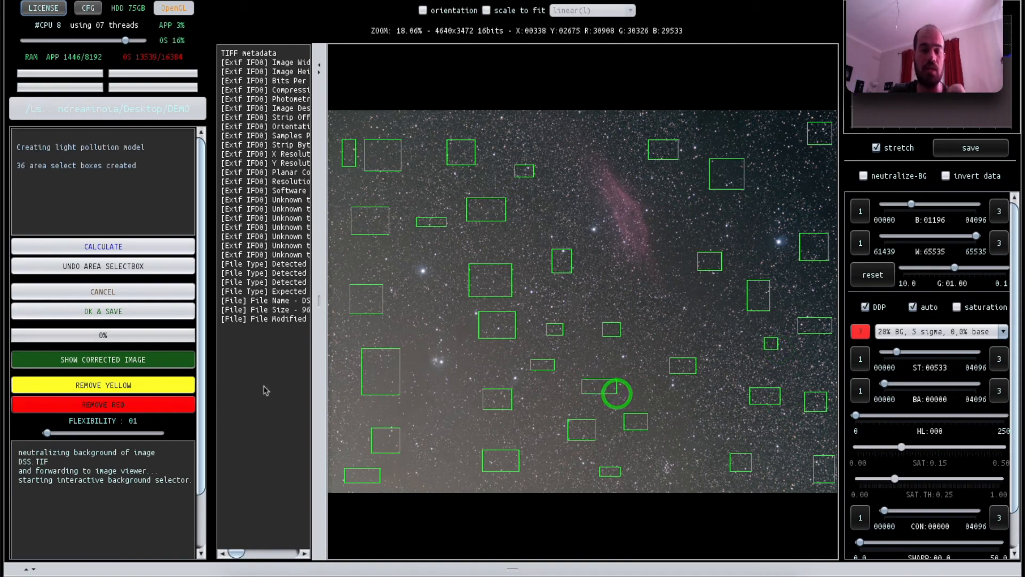
# Step: Calculate the light pollution correction and save the corrected image as DSS-lpc-cbg in FITS format
pyautogui.click(157, 252)
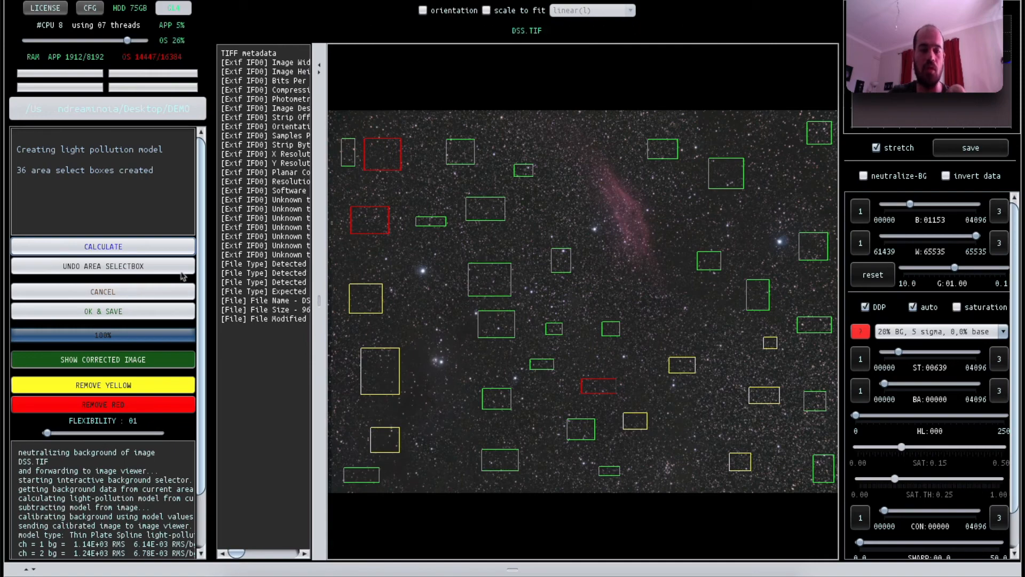
pyautogui.click(133, 314)
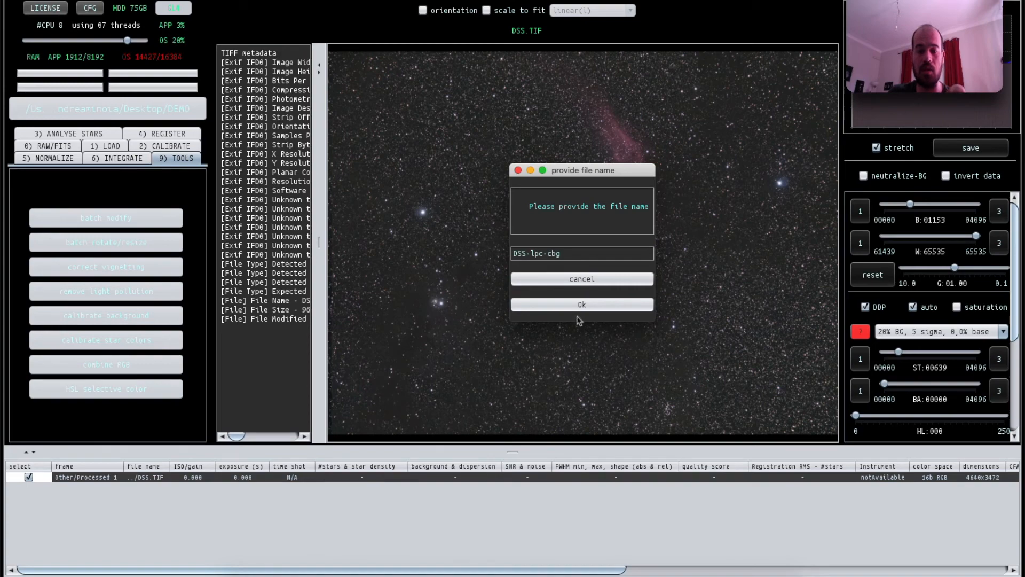
pyautogui.click(588, 311)
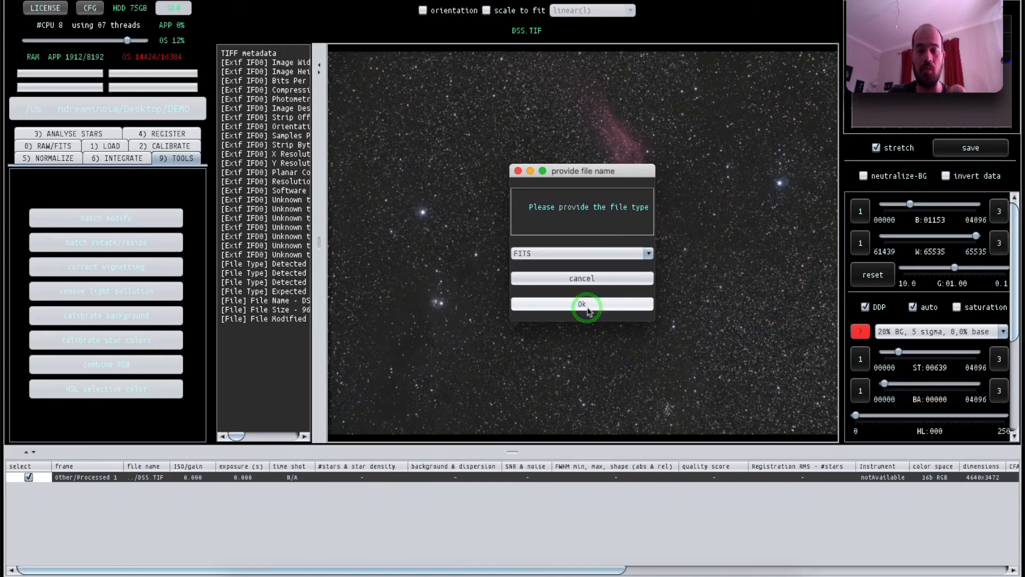
pyautogui.click(588, 309)
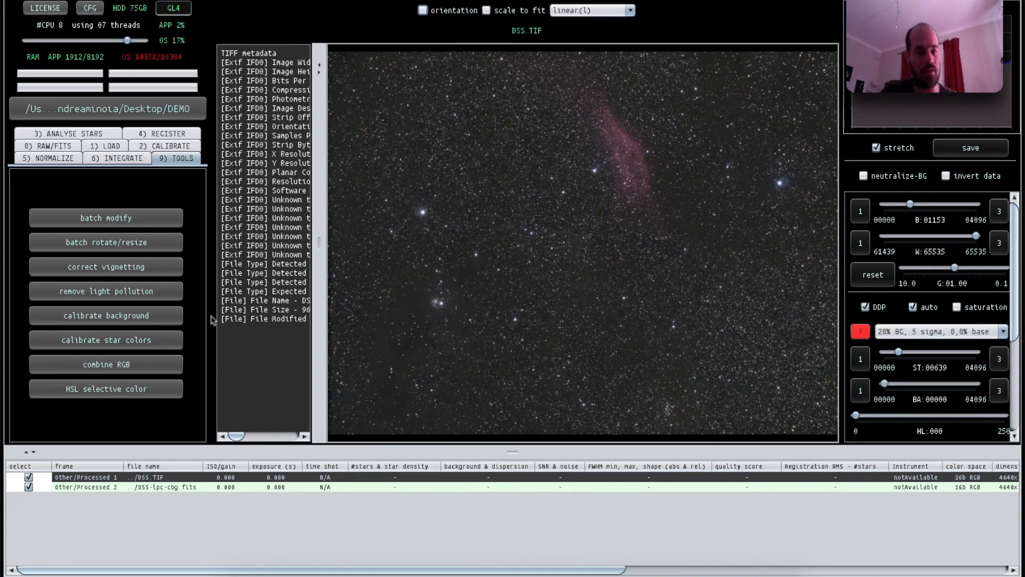
# Step: Start star color calibration on the displayed image and mark eight star areas spread across the frame outside the nebula
pyautogui.click(145, 342)
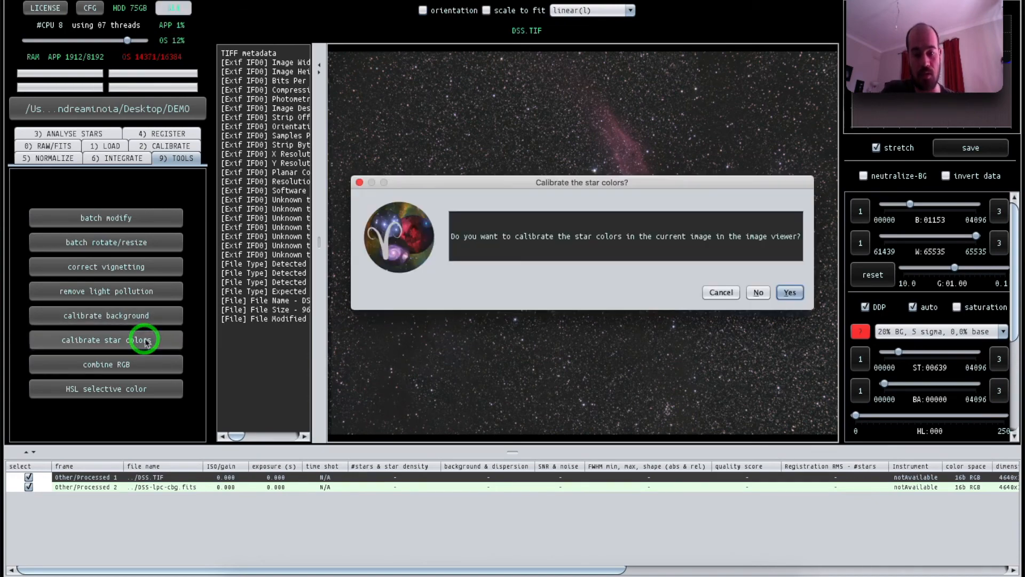
pyautogui.click(795, 297)
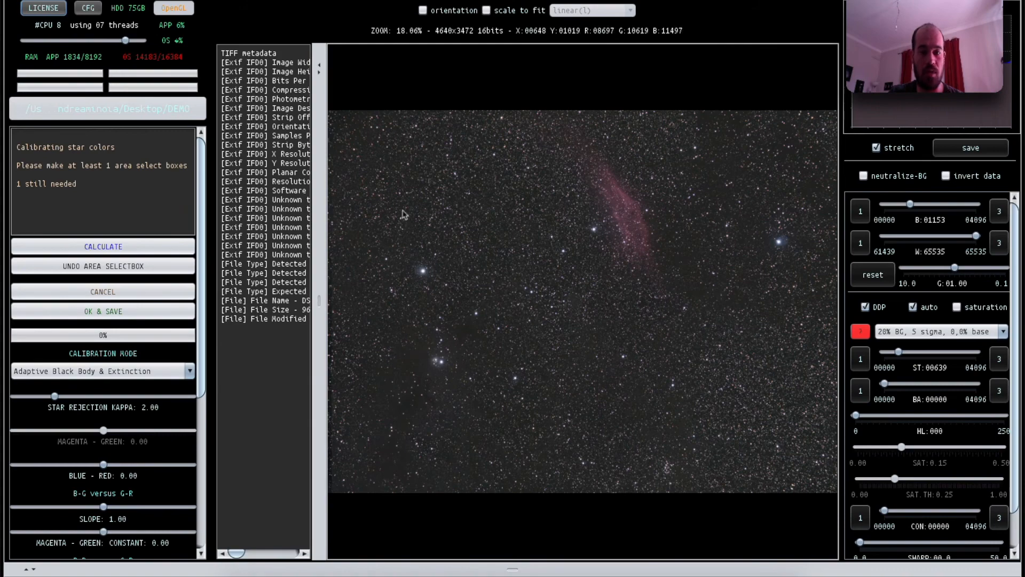
pyautogui.moveTo(422, 171); pyautogui.dragTo(458, 217)
pyautogui.moveTo(552, 291); pyautogui.dragTo(595, 321)
pyautogui.moveTo(528, 425); pyautogui.dragTo(570, 455)
pyautogui.moveTo(737, 428); pyautogui.dragTo(774, 450)
pyautogui.moveTo(781, 322); pyautogui.dragTo(802, 355)
pyautogui.moveTo(355, 298); pyautogui.dragTo(401, 326)
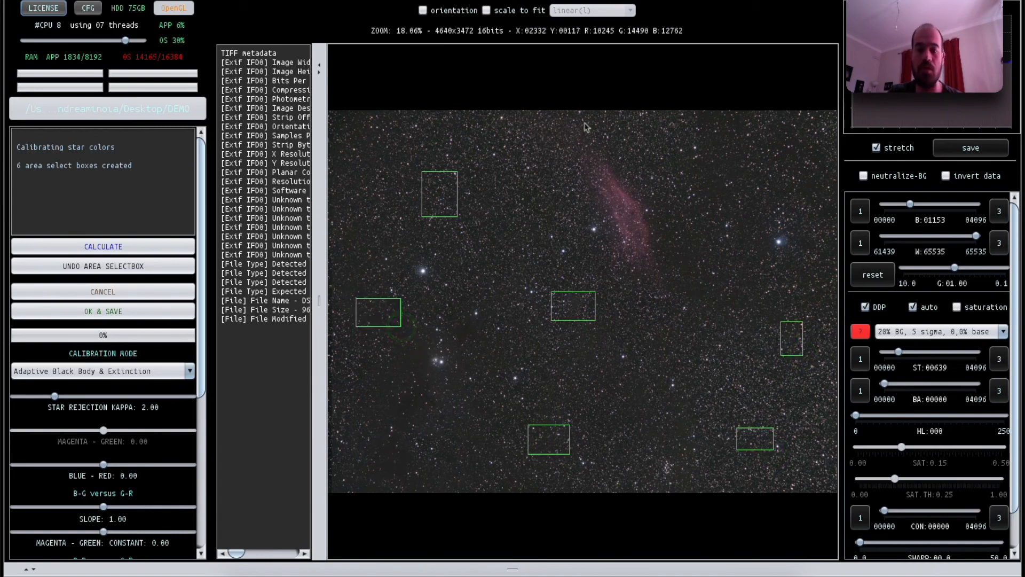
pyautogui.moveTo(476, 144); pyautogui.dragTo(510, 159)
pyautogui.moveTo(561, 381); pyautogui.dragTo(607, 407)
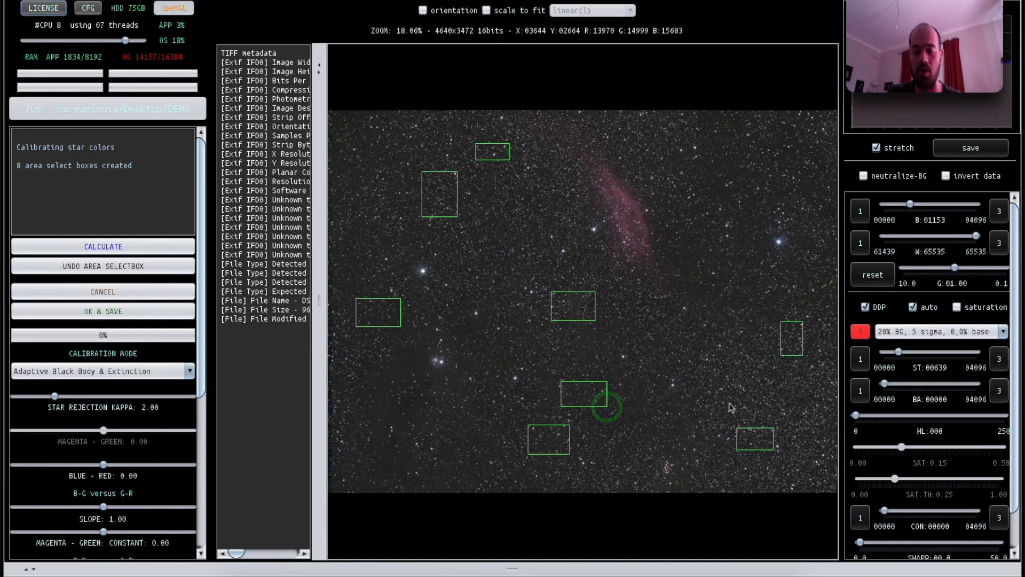
# Step: Calculate the star colors in Balance RGB mode and save the calibrated image as DSS-csc
pyautogui.click(134, 371)
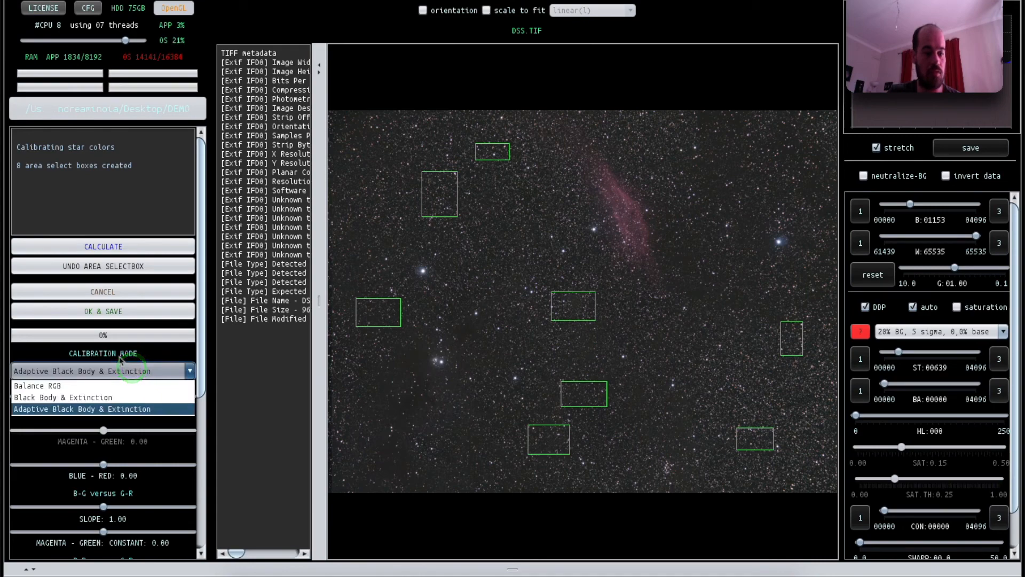
pyautogui.click(103, 387)
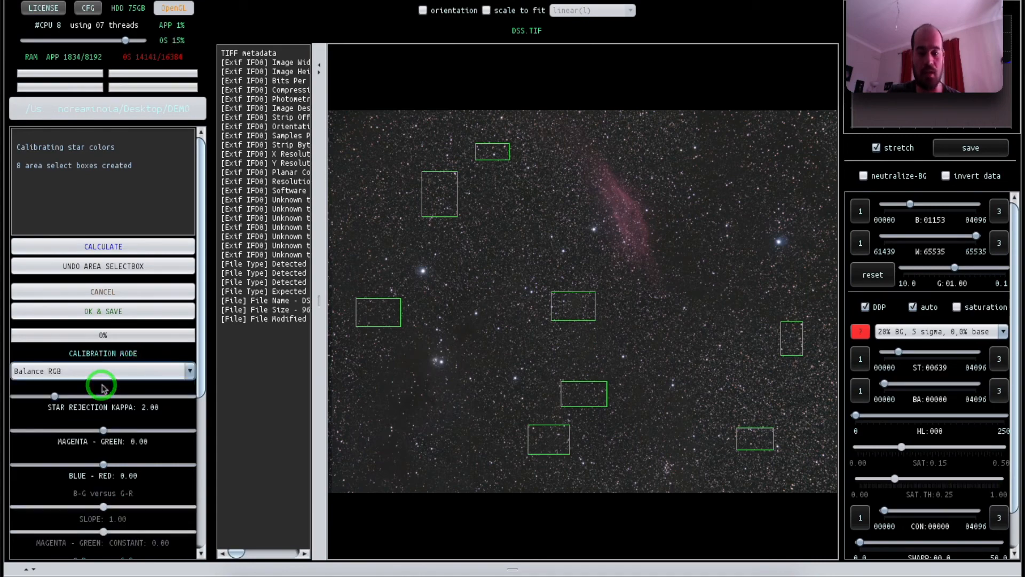
pyautogui.click(162, 245)
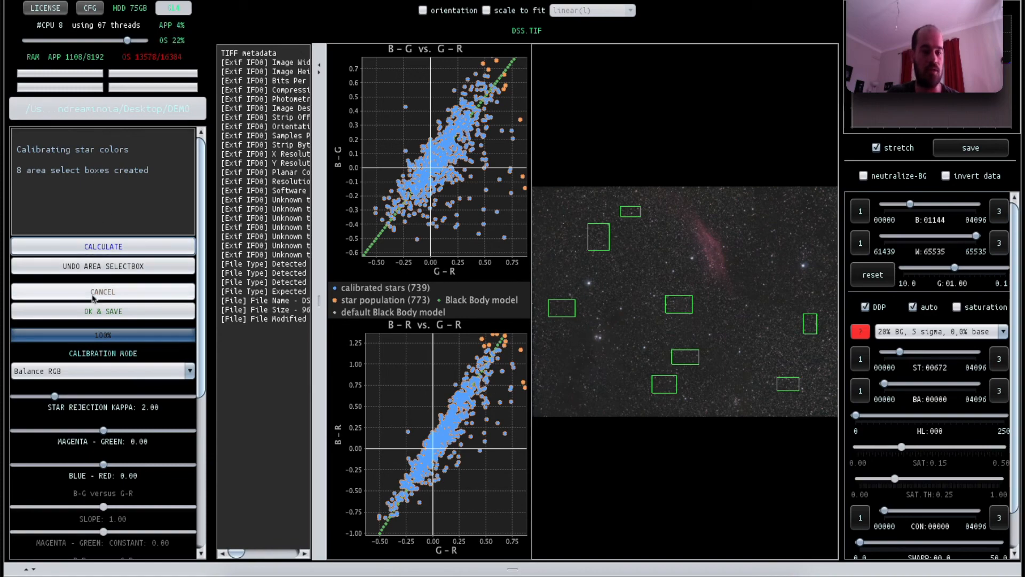
pyautogui.click(90, 313)
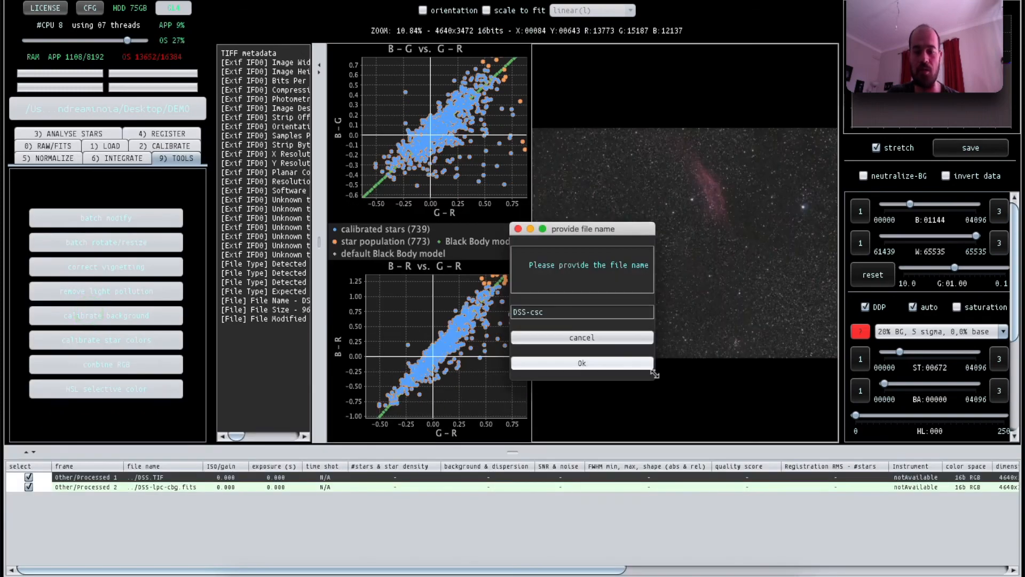
pyautogui.click(632, 363)
pyautogui.click(616, 305)
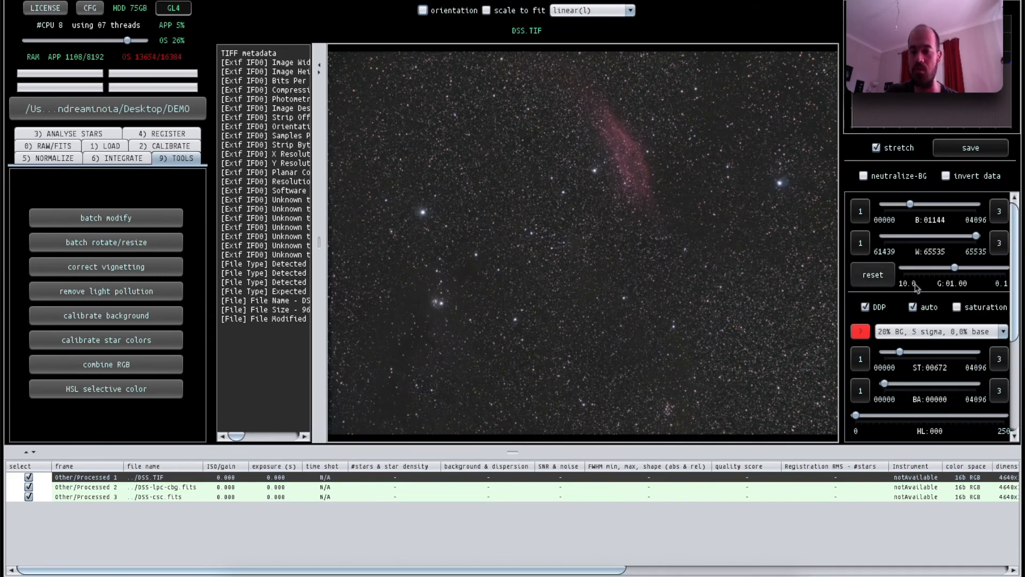
# Step: Enable saturation for the displayed image, with an amount of 0.17 and a threshold of 0.24
pyautogui.click(957, 308)
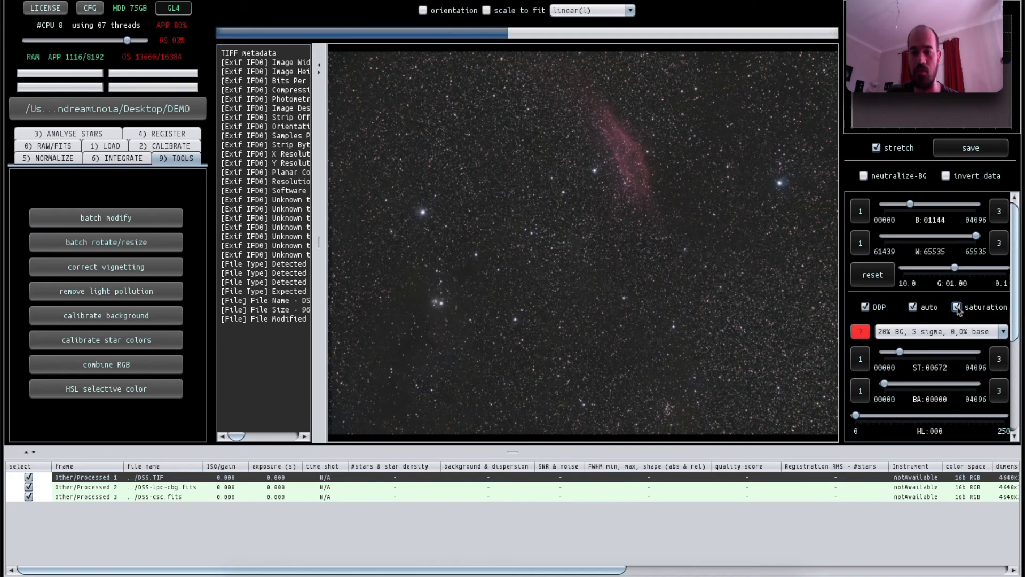
pyautogui.scroll(-3, 958, 309)
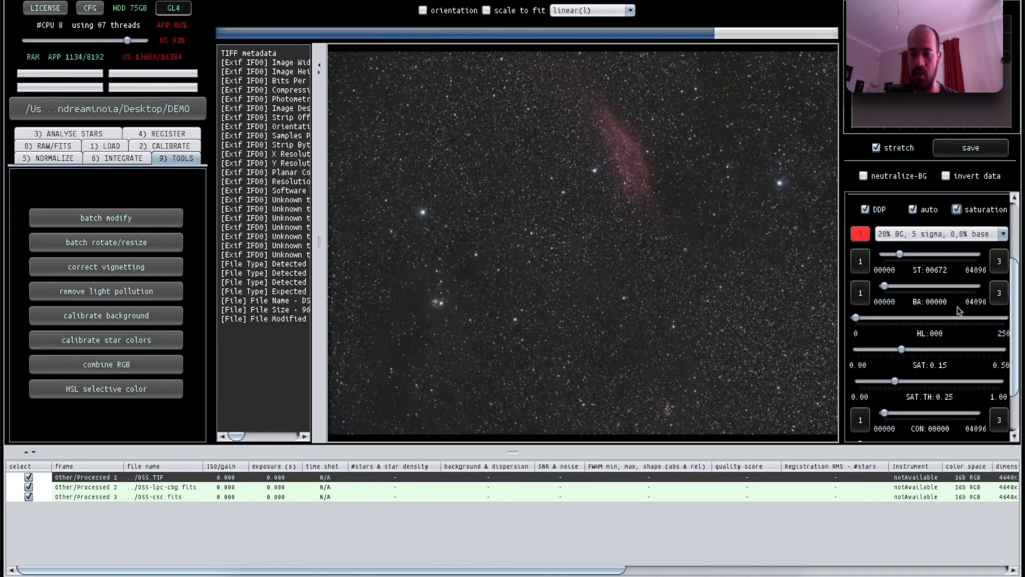
pyautogui.moveTo(906, 348); pyautogui.dragTo(910, 352)
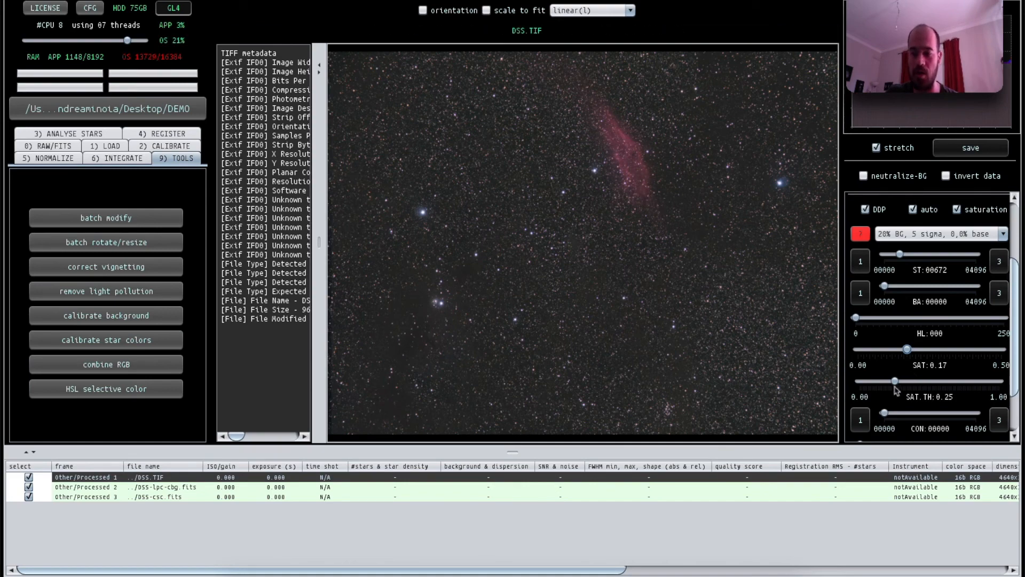
pyautogui.moveTo(896, 384); pyautogui.dragTo(907, 385)
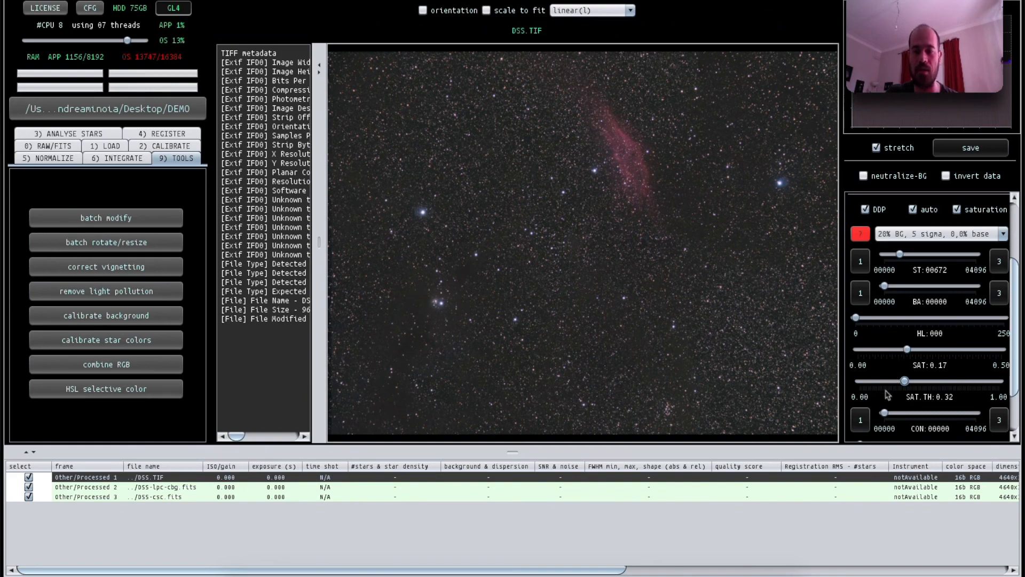
pyautogui.moveTo(906, 382); pyautogui.dragTo(898, 385)
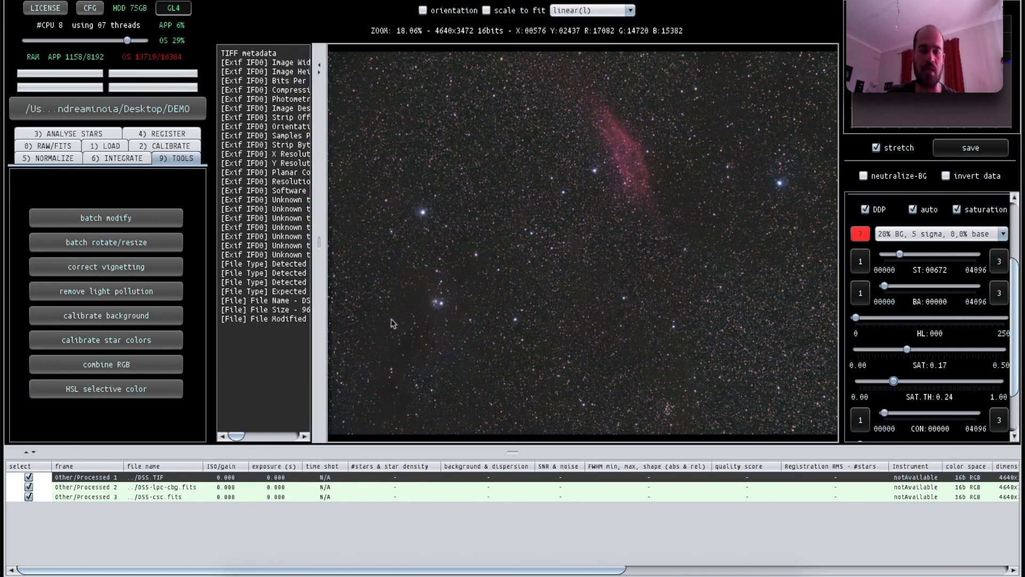
# Step: Set the contrast to 409 and the sharpening to 5.0 for the displayed image, and compare it without and with the stretch
pyautogui.click(441, 308)
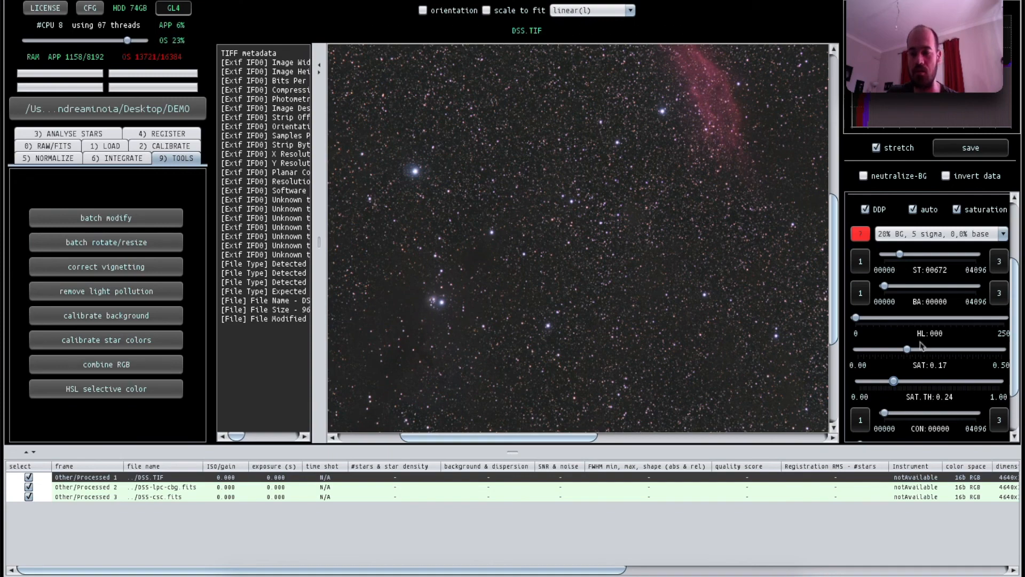
pyautogui.scroll(-3, 920, 345)
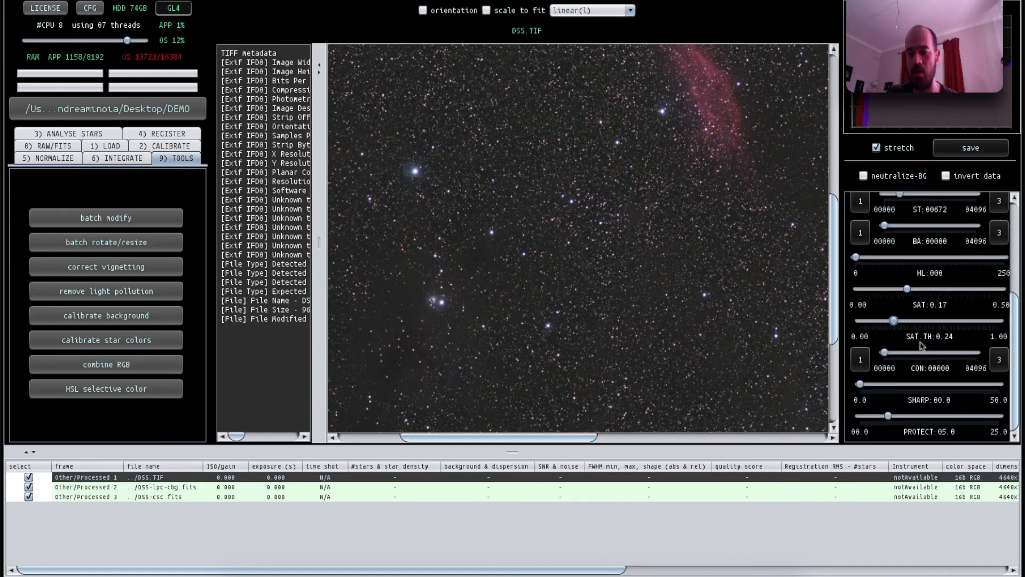
pyautogui.click(905, 354)
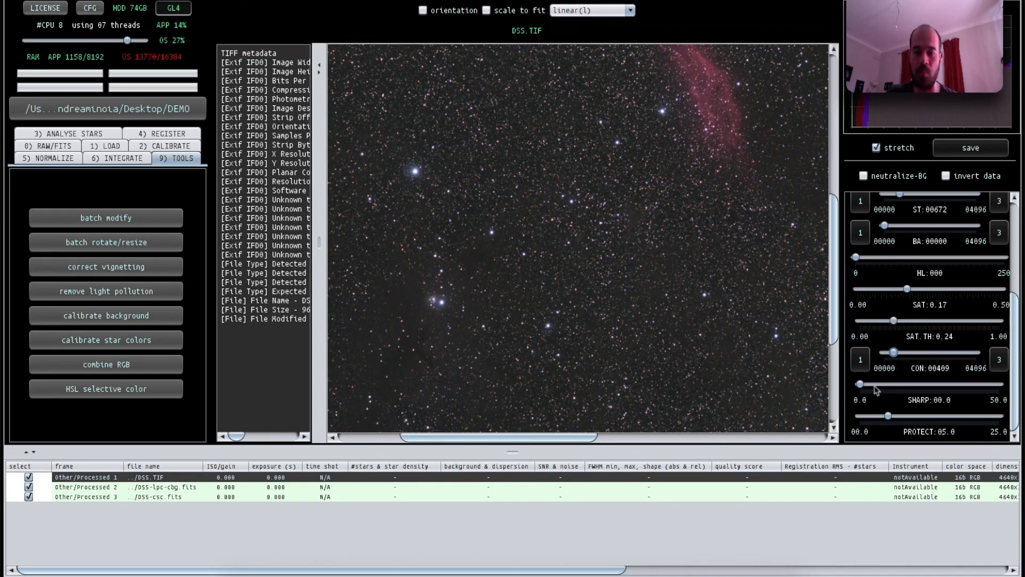
pyautogui.click(882, 385)
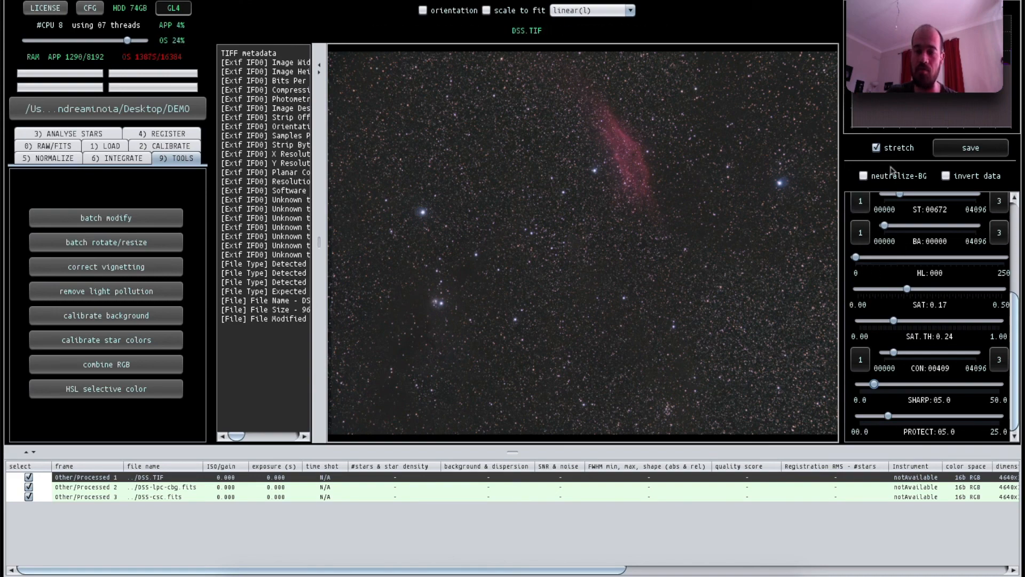
pyautogui.click(878, 149)
pyautogui.click(879, 151)
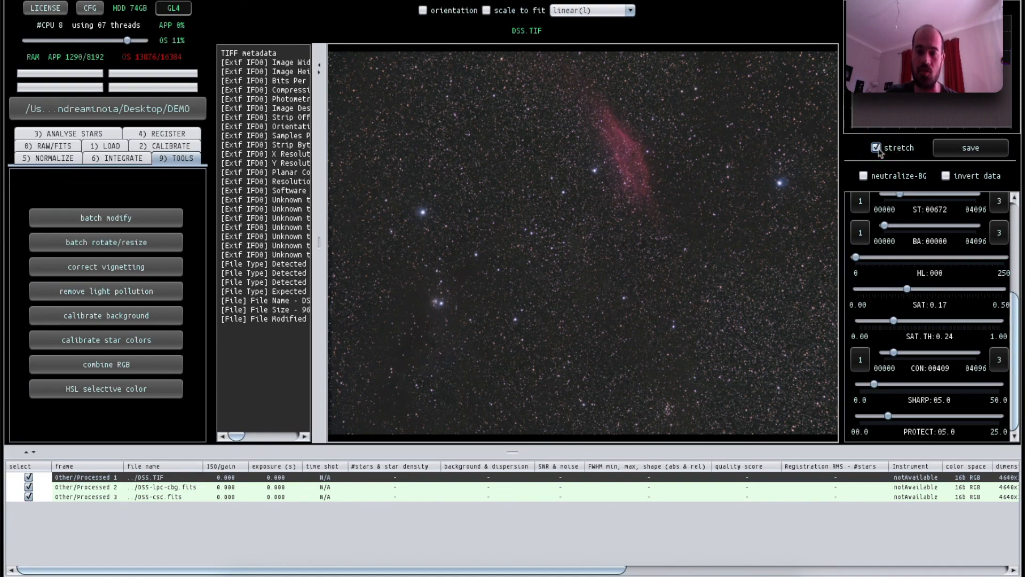
# Step: Save the stretched image as DSS-St in TIFF format with the sRGB v2 1 ICC profile and 16 bits integers
pyautogui.click(985, 150)
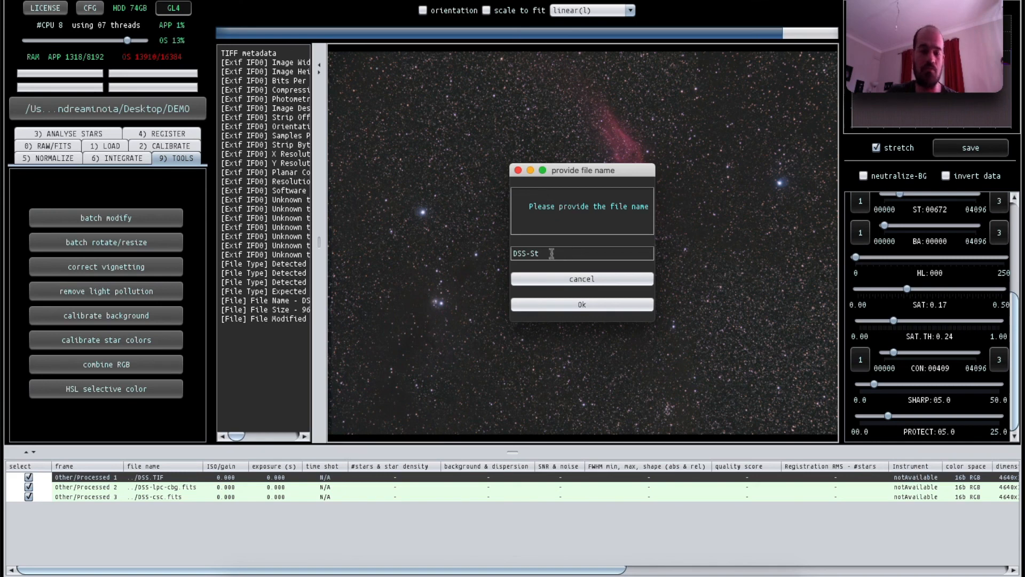
pyautogui.click(592, 306)
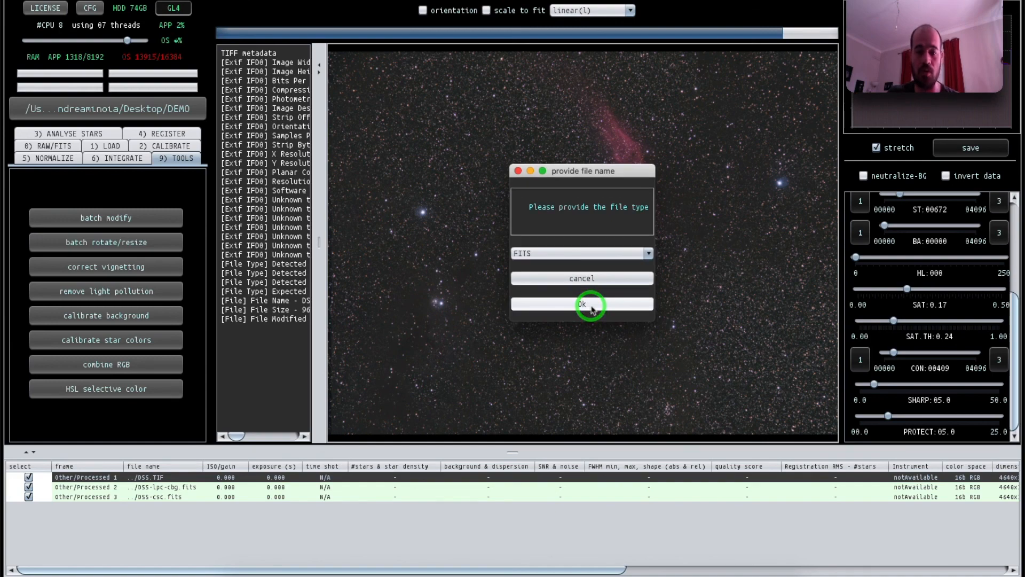
pyautogui.click(595, 256)
pyautogui.click(533, 279)
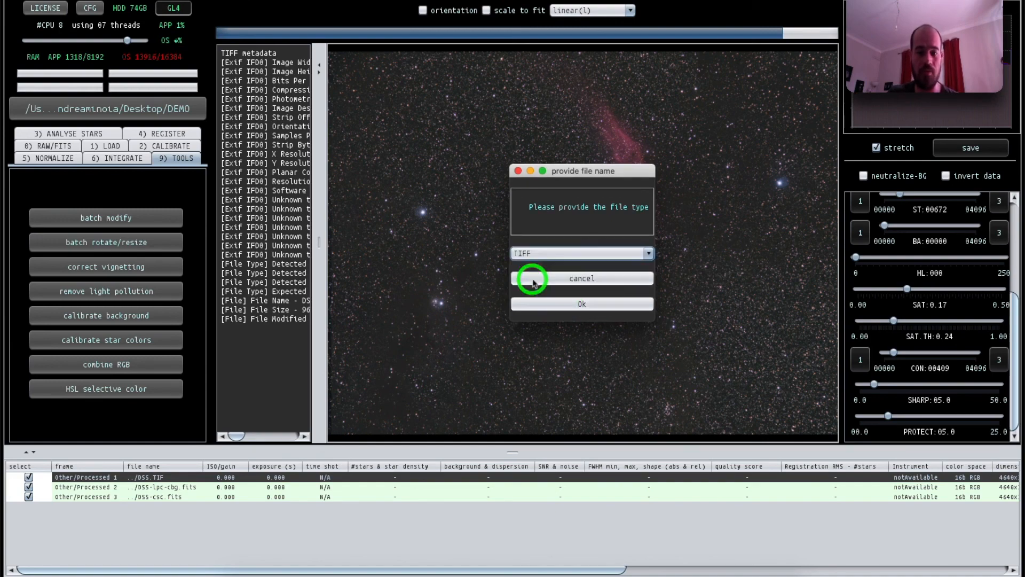
pyautogui.click(577, 302)
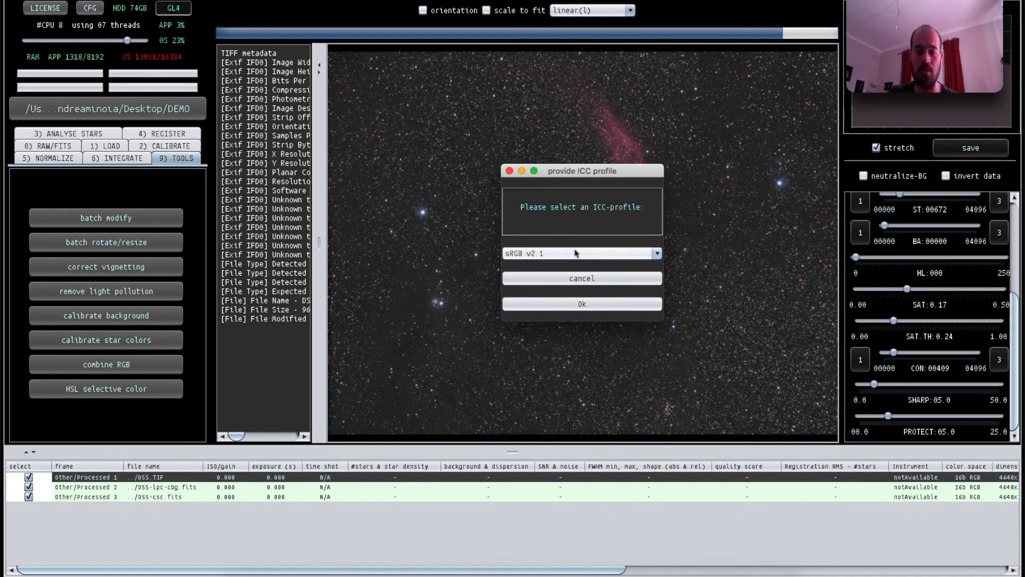
pyautogui.click(581, 305)
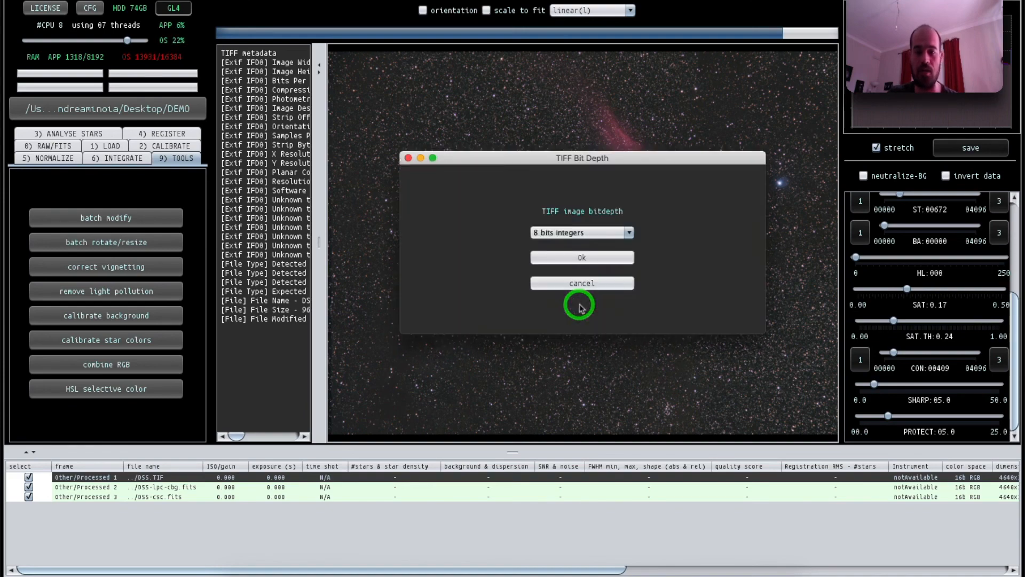
pyautogui.click(632, 232)
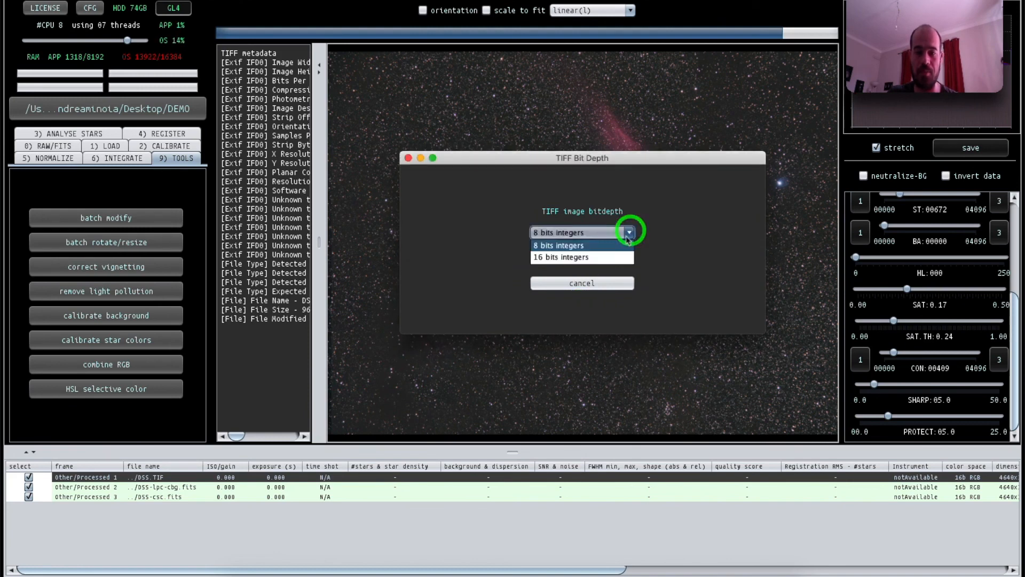
pyautogui.click(580, 257)
pyautogui.click(581, 259)
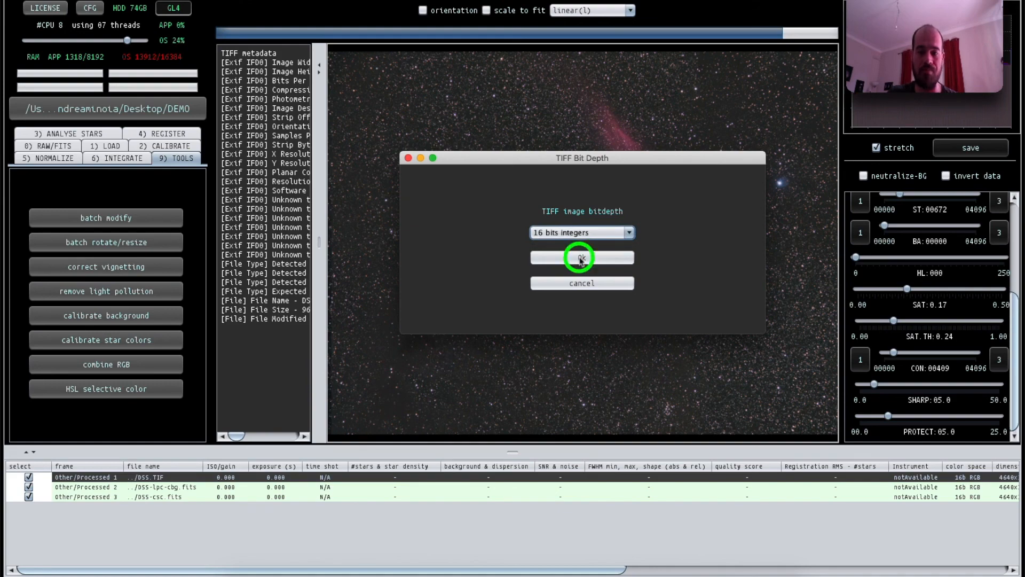